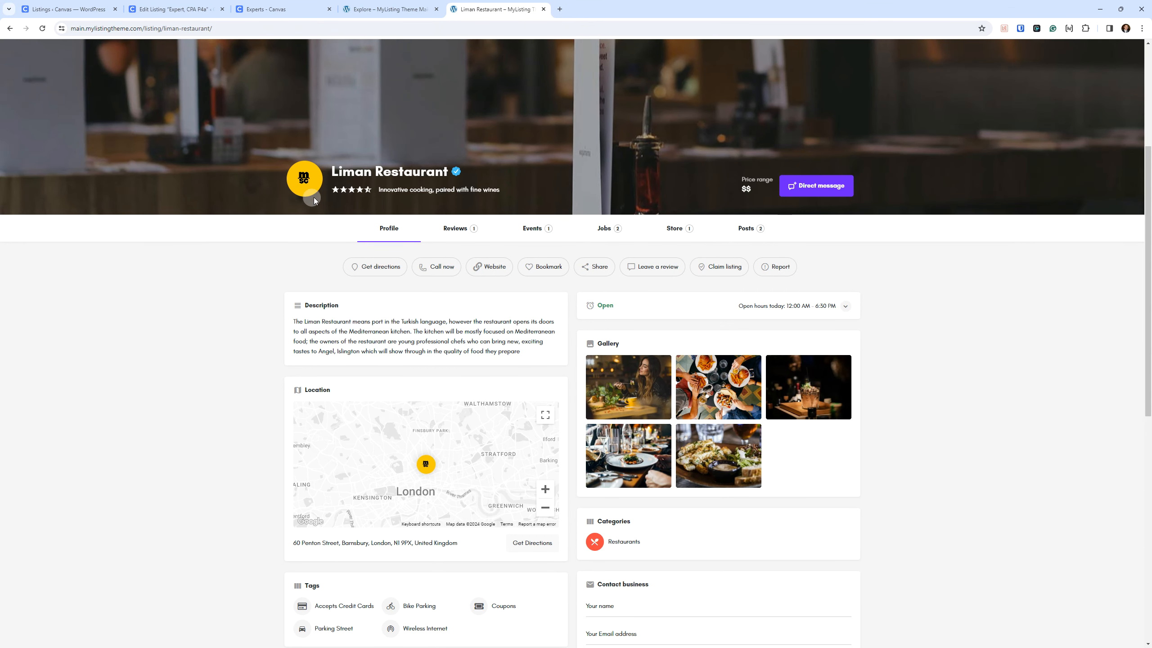
Examine the Liman Restaurant listing page down to its Follow us social links.
left_click(376, 10)
left_click(480, 10)
scroll(204, 326, "down", 5)
scroll(220, 337, "down", 2)
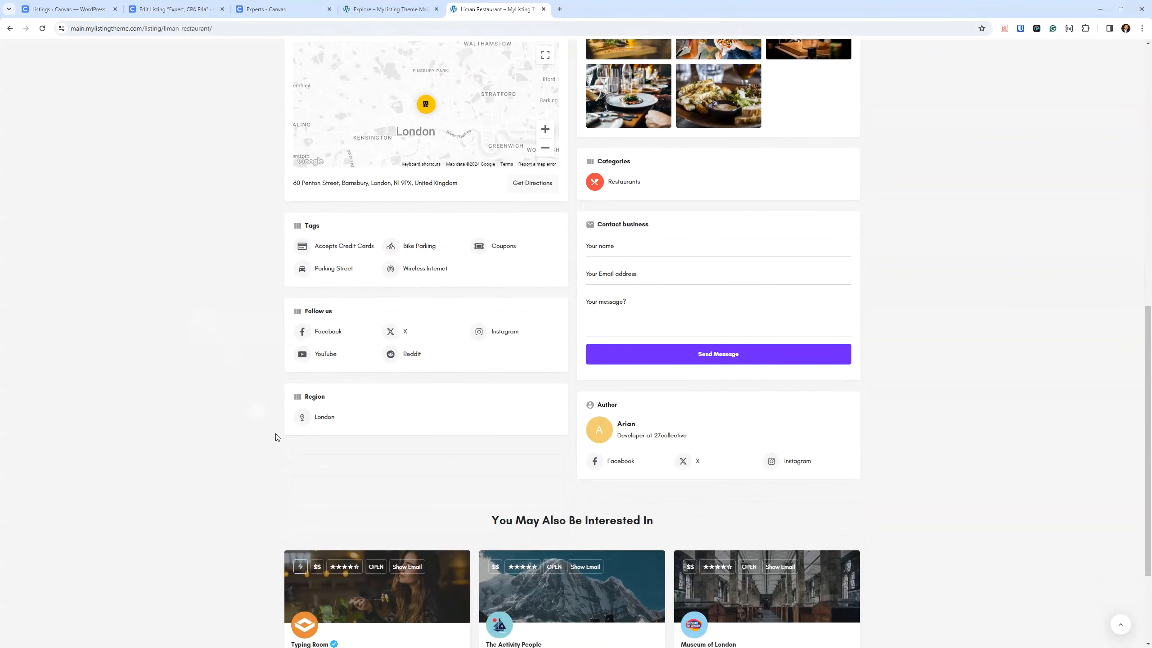
left_click(342, 339)
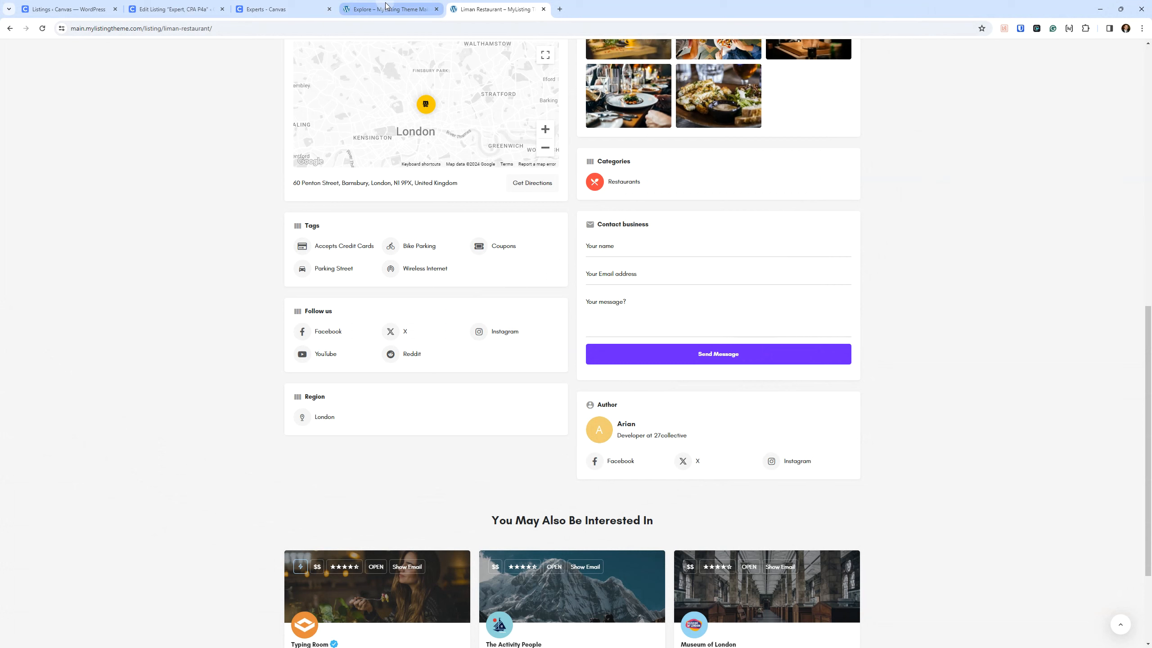
Search the places on the MyListing demo Explore page for the keyword "facebook".
mouse_move(387, 11)
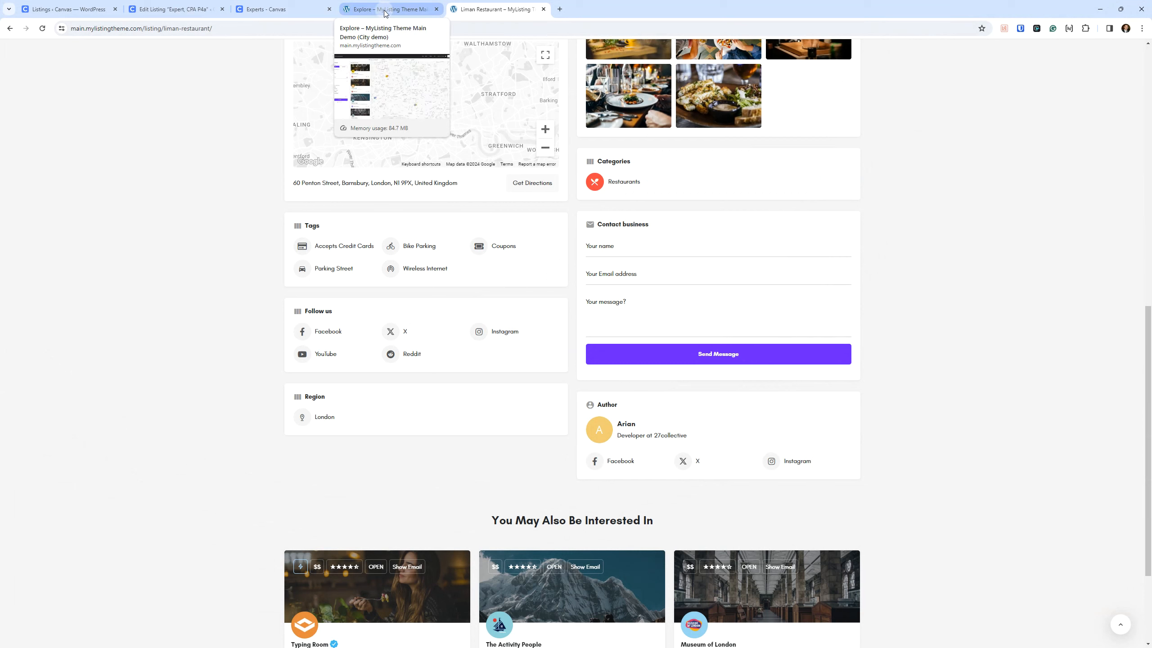
left_click(385, 11)
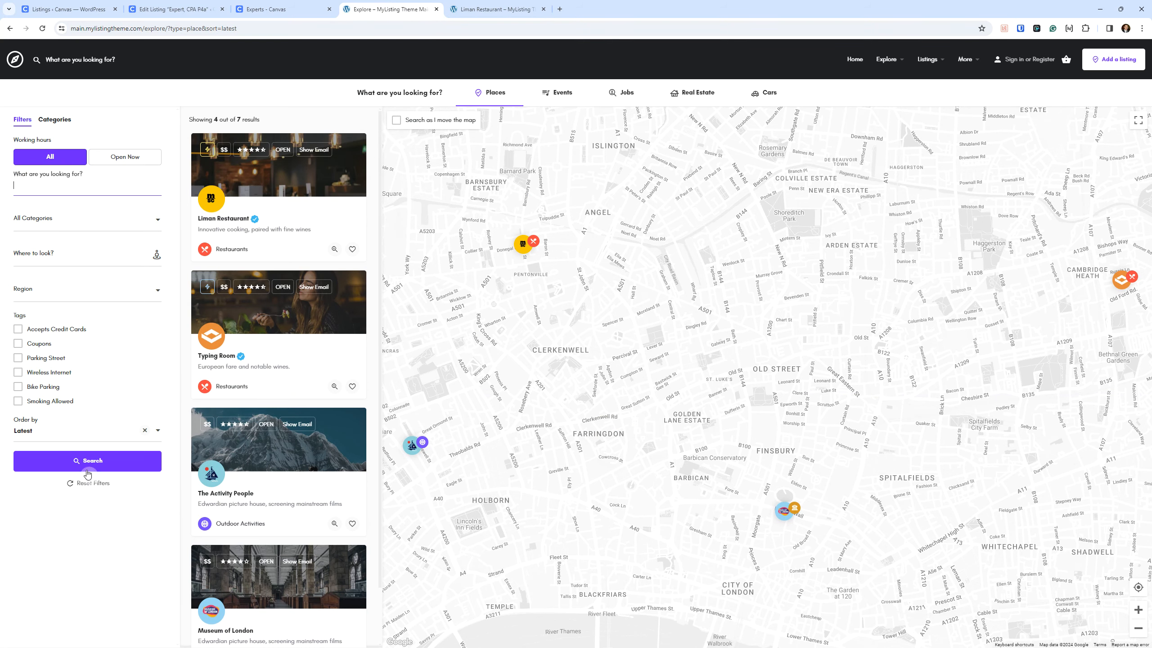
left_click(68, 190)
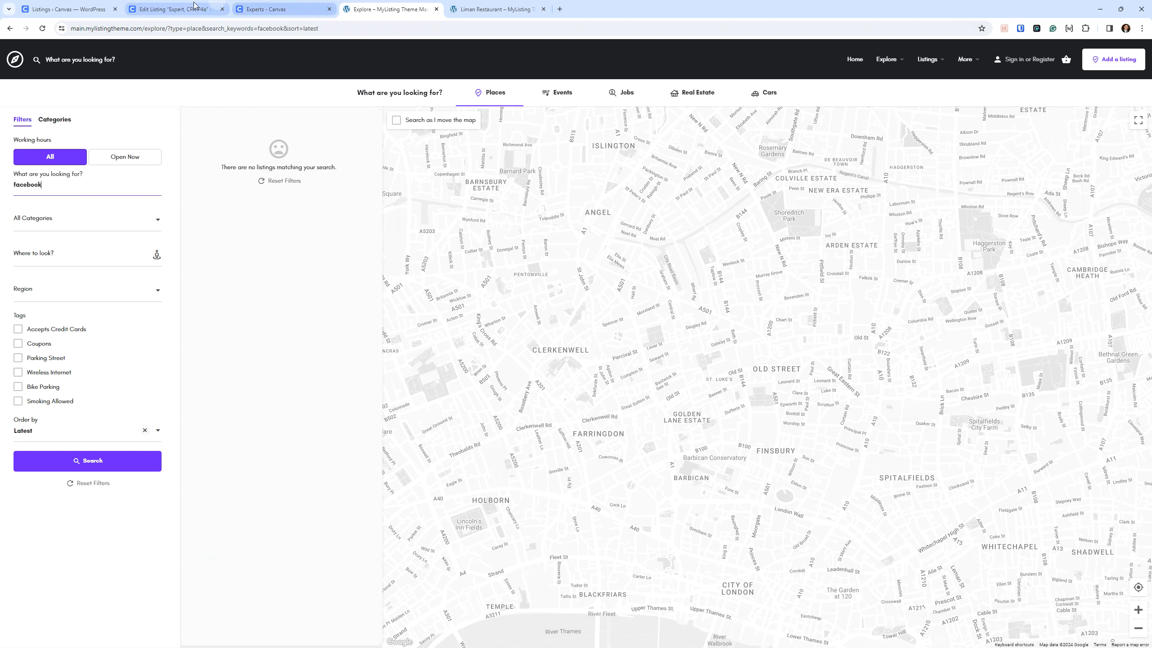
Switch to the Canvas Experts page and run a keyword search for "facebook".
left_click(281, 9)
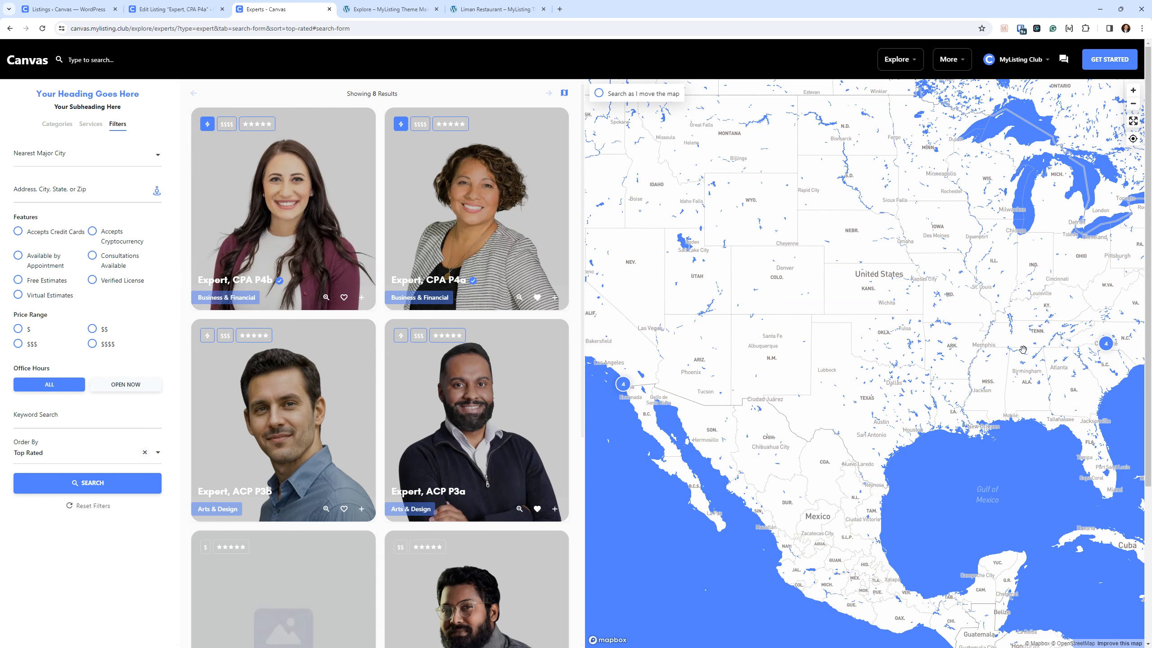
left_click(39, 413)
type("facebok")
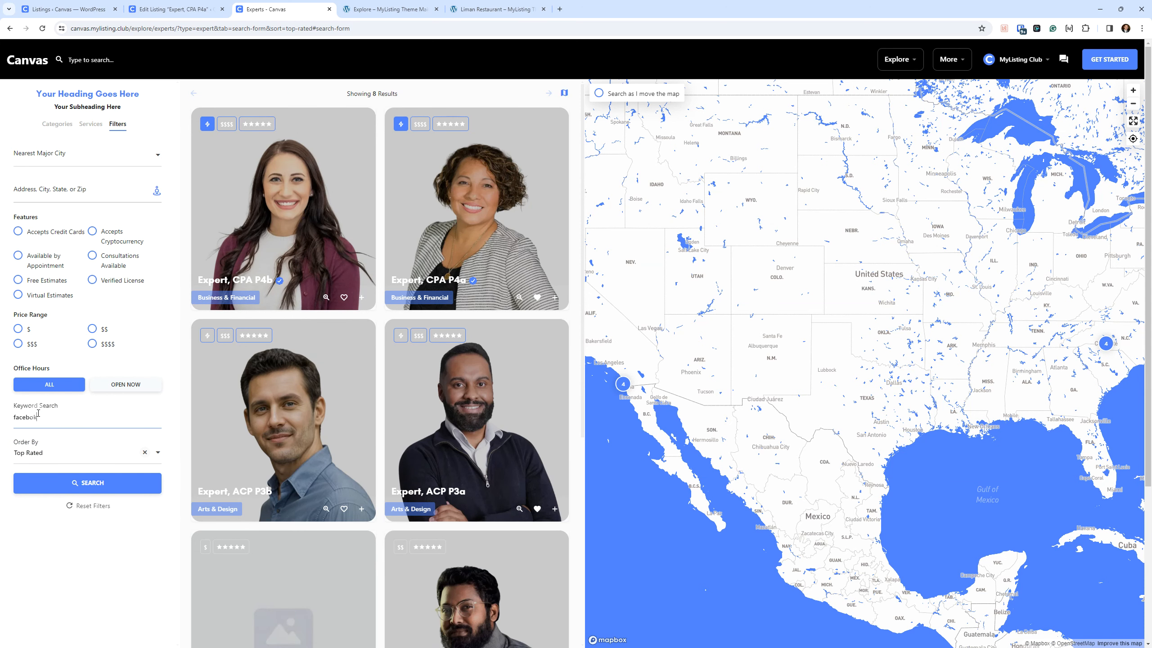
key("BackSpace")
type("ok")
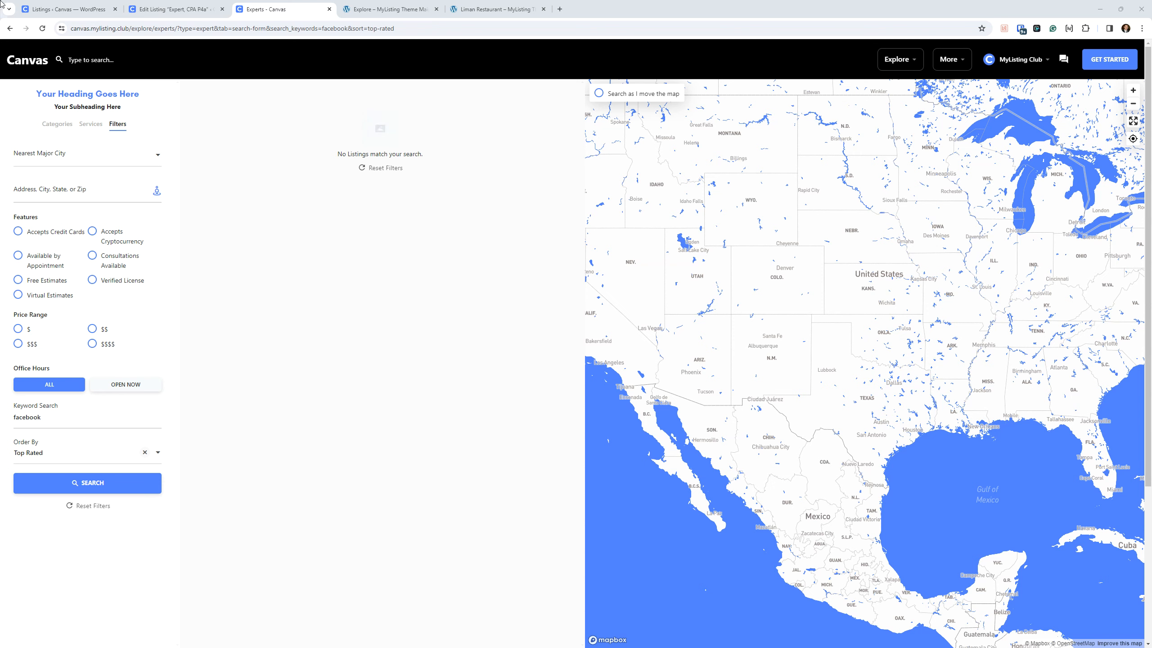
Try the misspelled keyword "facebOK" in the Canvas expert search and clear the keyword.
left_click(42, 32)
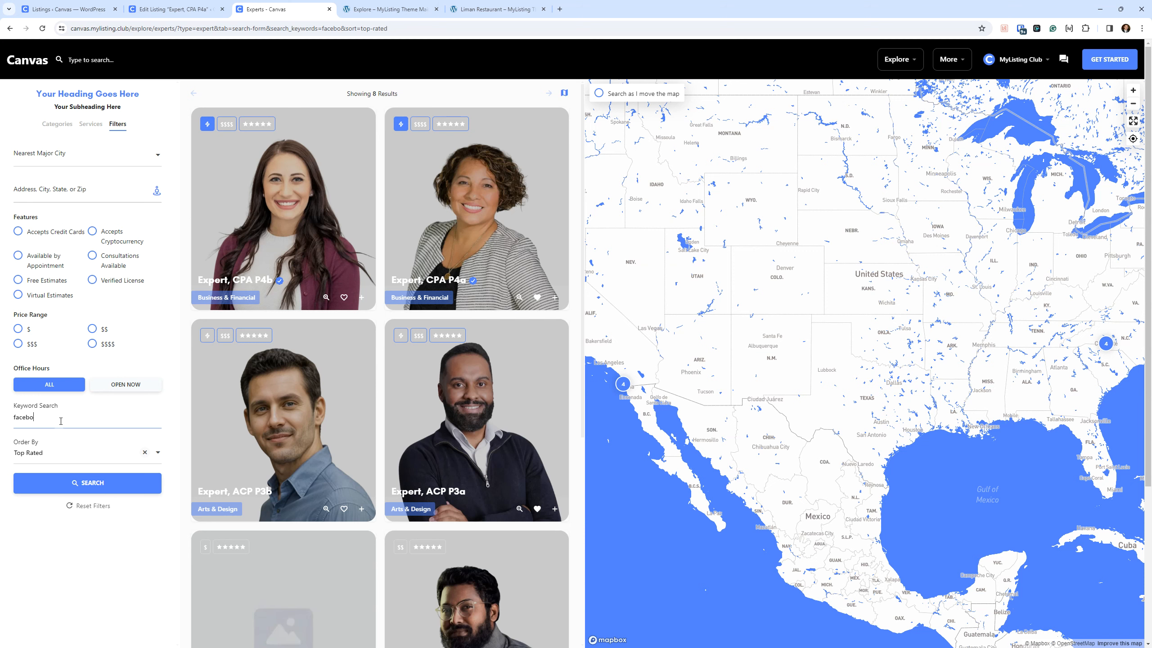
type("OK")
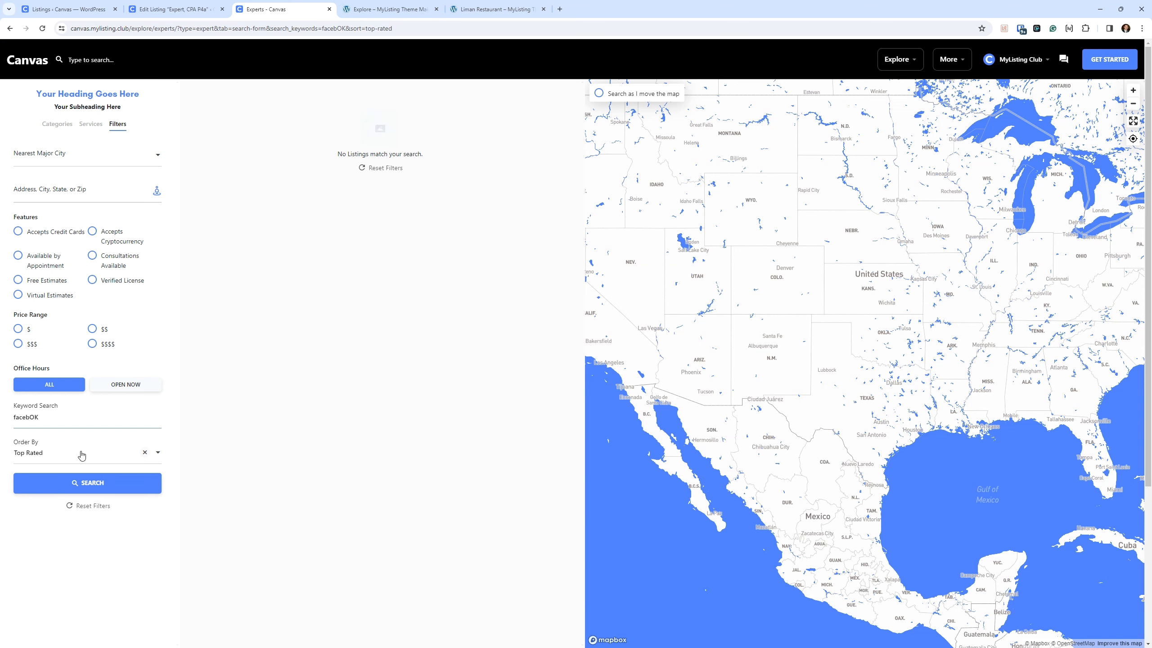
key("ctrl+a")
key("BackSpace")
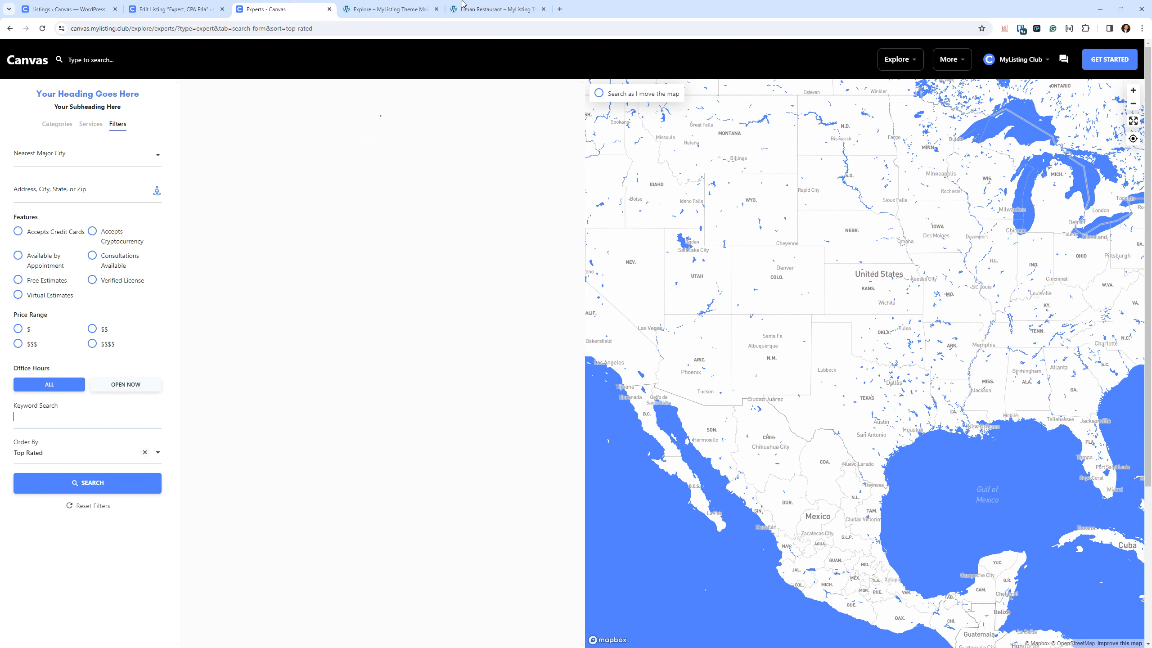
Check the Liman Restaurant listing again and search the MyListing demo places for the listing author's name.
left_click(501, 8)
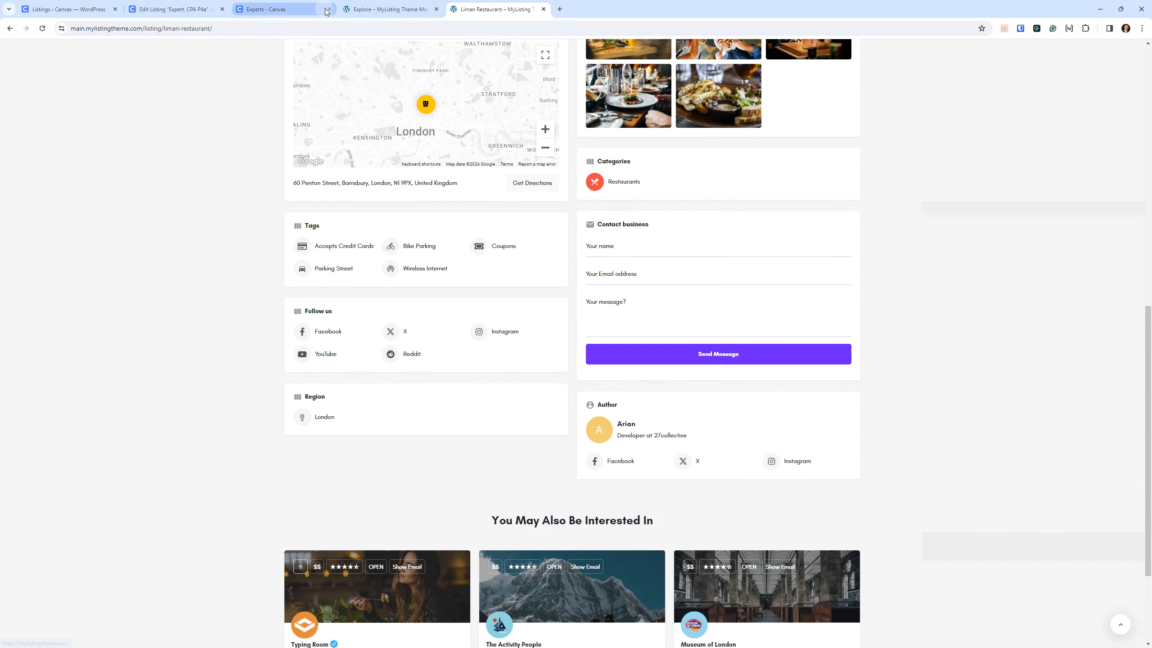
left_click(400, 6)
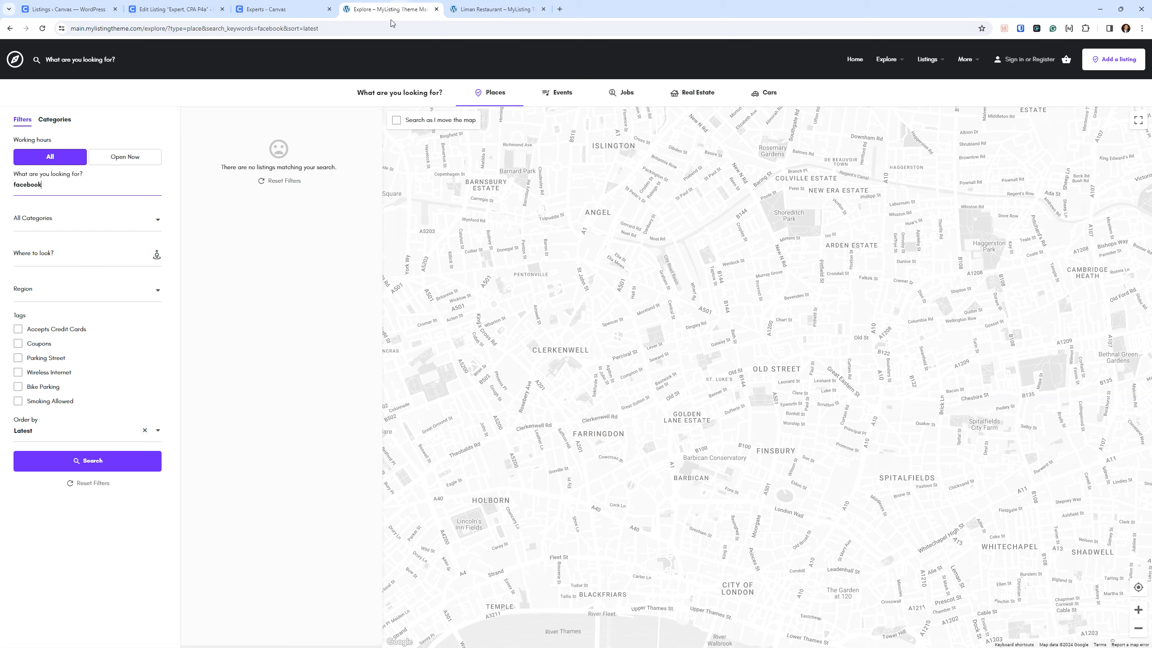
double_click(54, 188)
type("arian")
key("Return")
Check the author on the Expert, CPA P4a edit page and search the Canvas experts for "mylisting club".
left_click(185, 4)
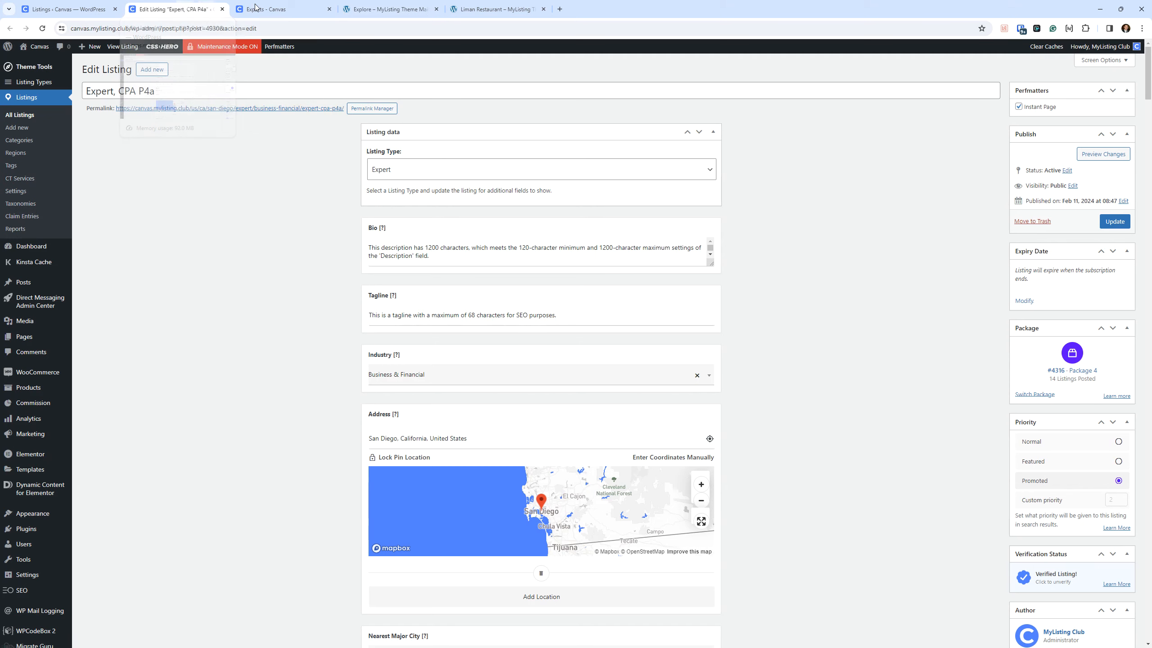
left_click(285, 10)
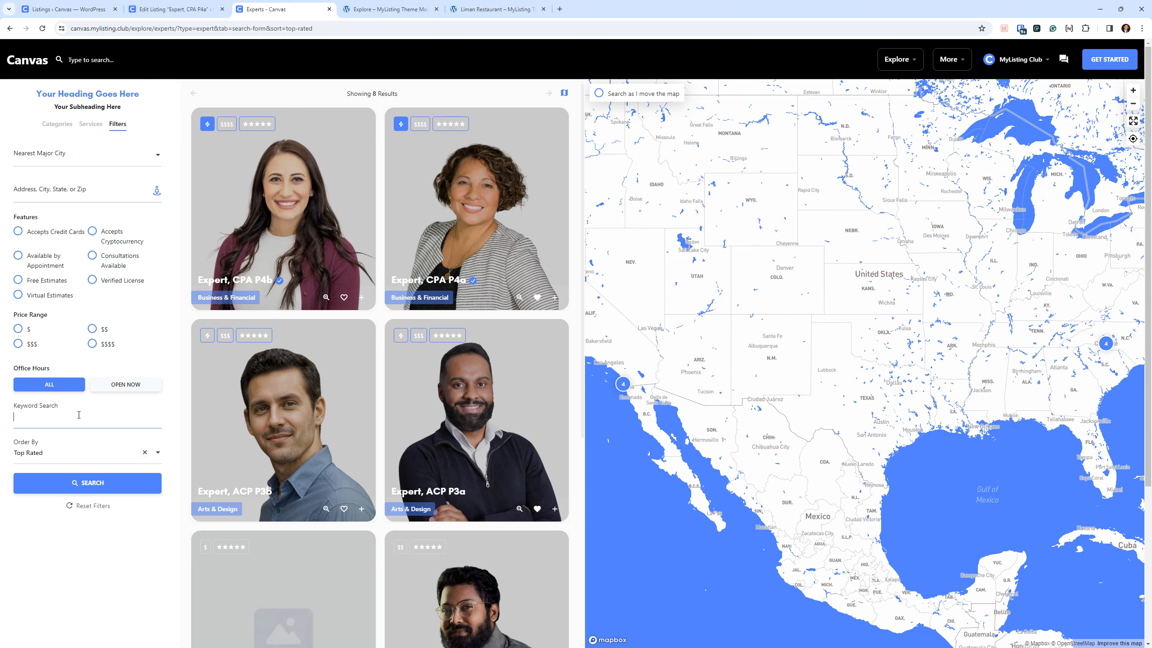
key("Return")
Examine the opening hours on the Liman Restaurant listing, highlighting today's opening time and showing the full weekly schedule.
left_click(496, 9)
scroll(401, 455, "up", 3)
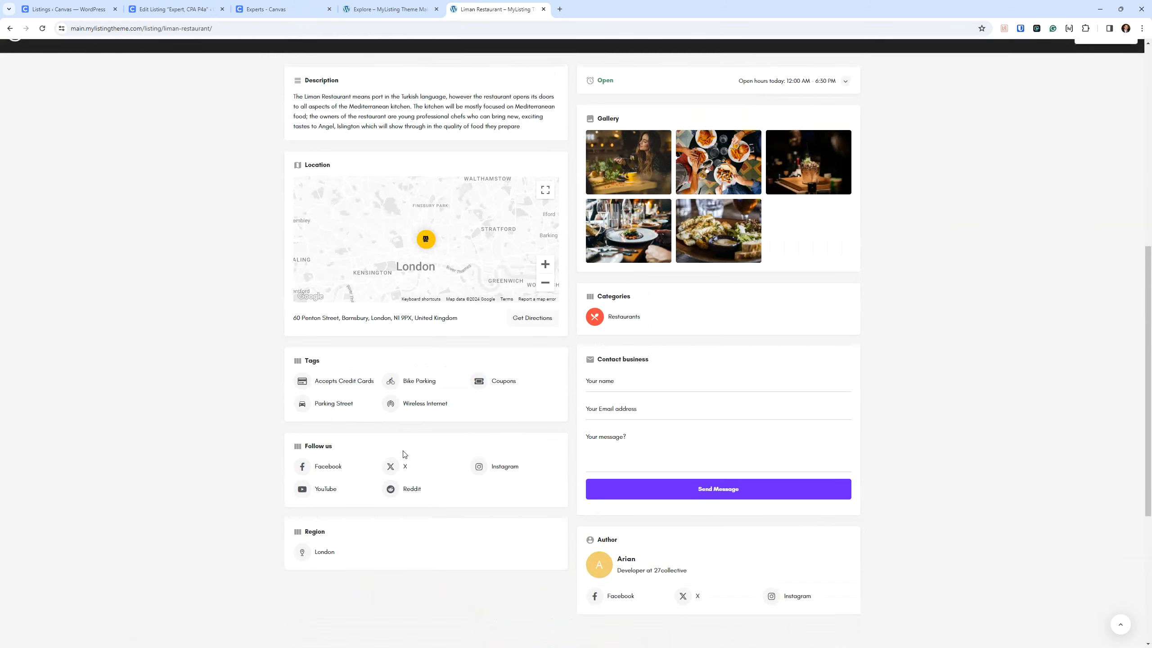
scroll(422, 456, "up", 3)
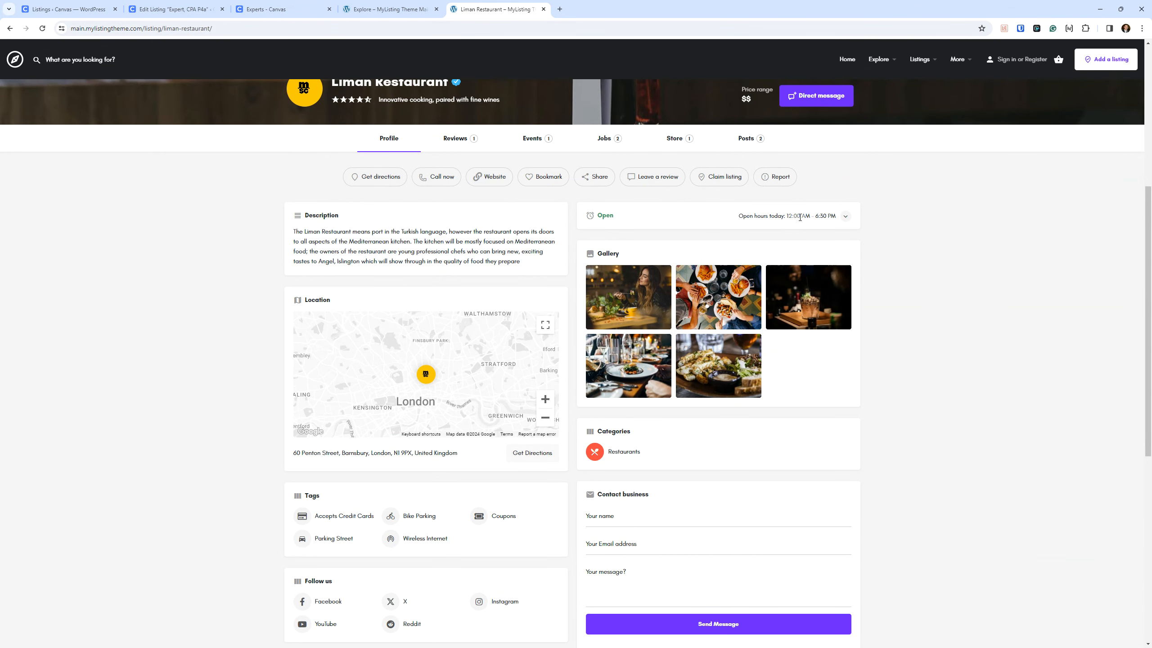
left_click_drag(801, 216, 786, 216)
left_click(912, 225)
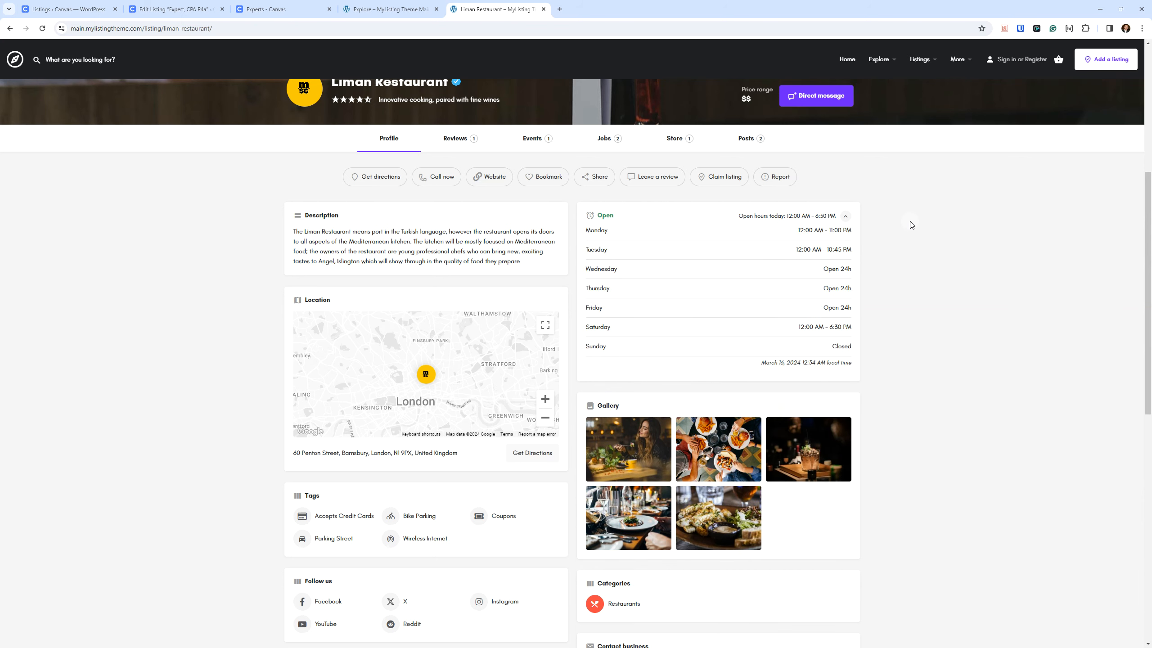
Return to the Canvas Experts page and highlight the "mylisting club" keyword above its results.
left_click(159, 5)
left_click(248, 8)
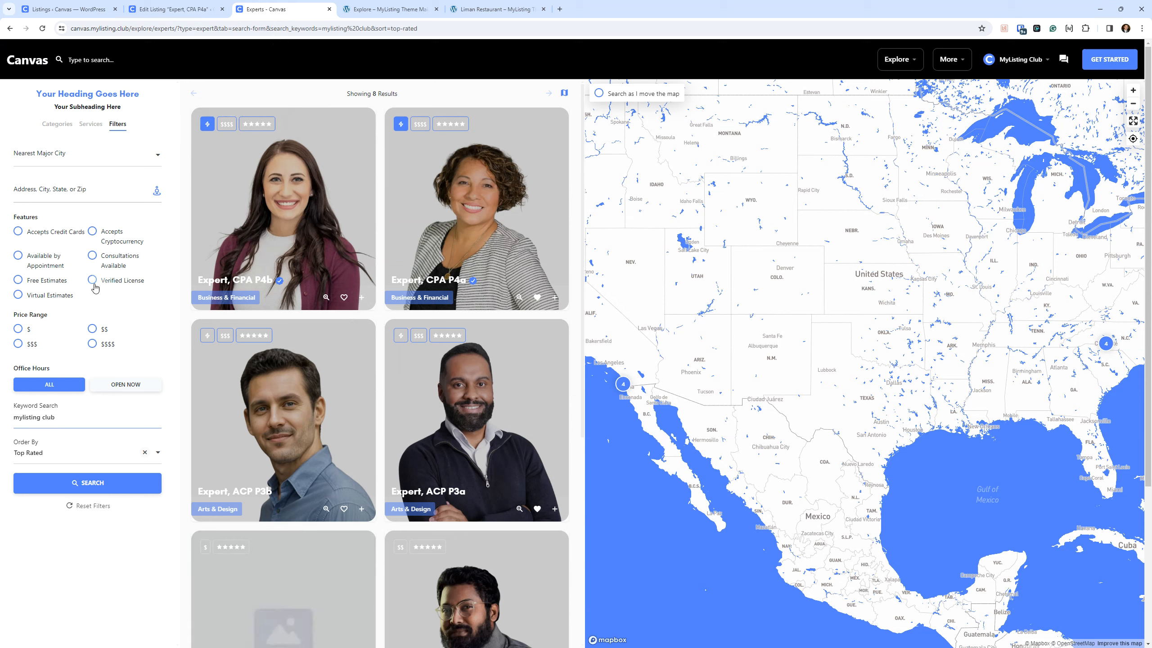
left_click_drag(55, 418, 13, 417)
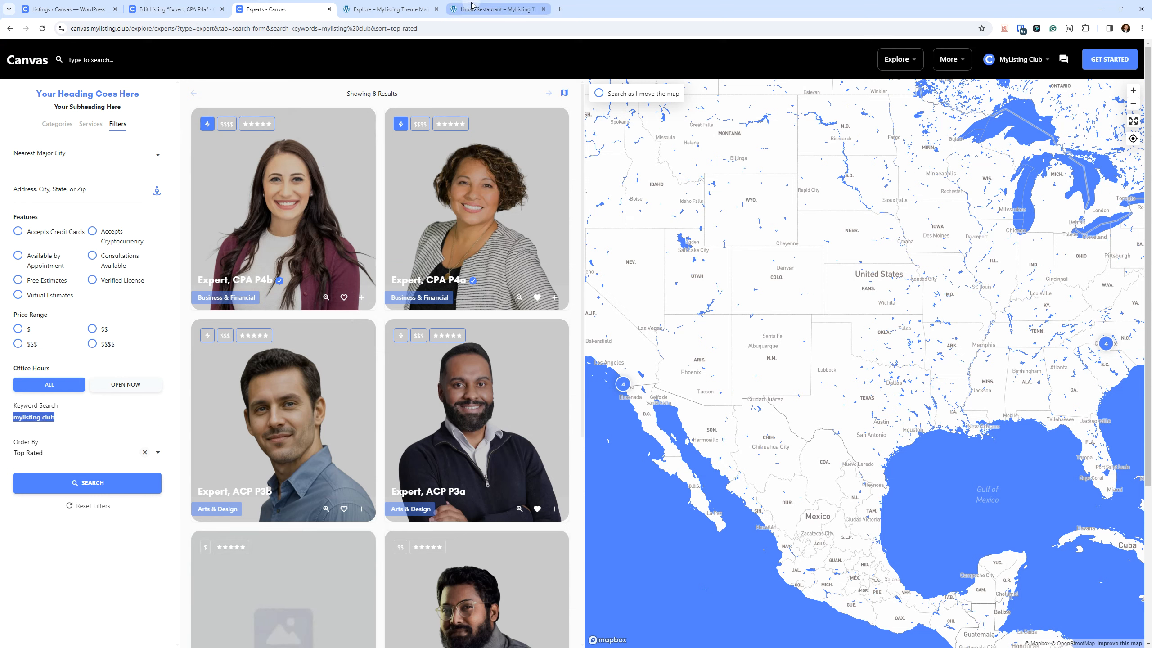
Search the MyListing demo places for the restaurant's opening time "12:00".
left_click(494, 9)
left_click(386, 9)
double_click(40, 190)
type("12:00")
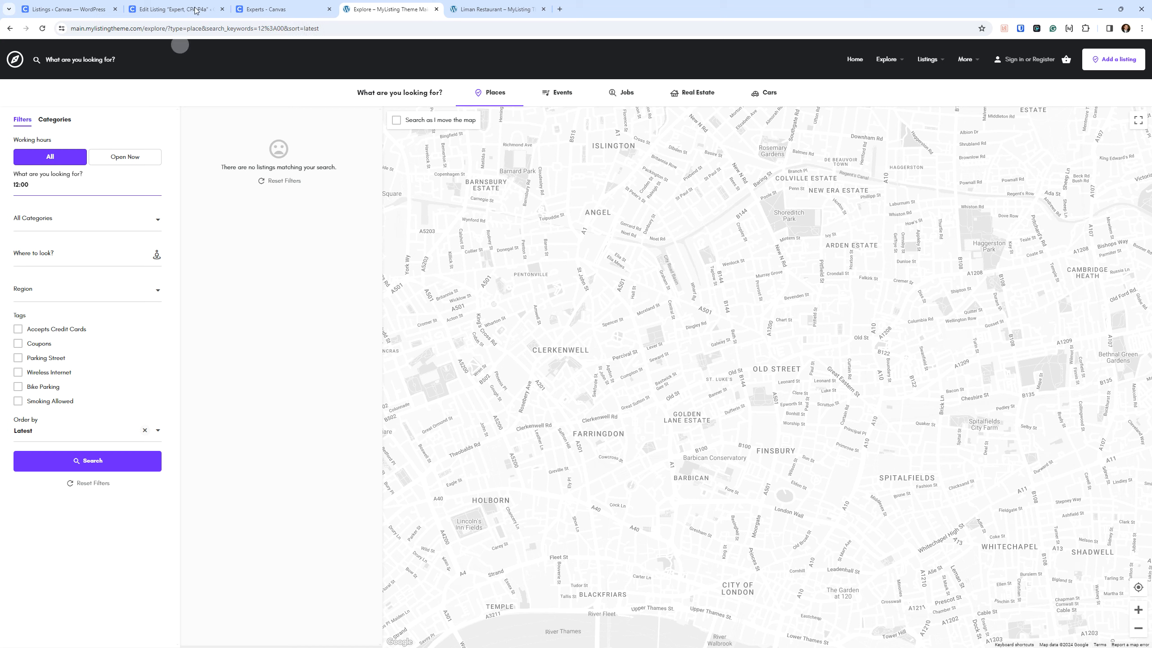
Replace the keyword in the Canvas expert search with "12:00".
left_click(277, 9)
triple_click(74, 416)
type("12:00")
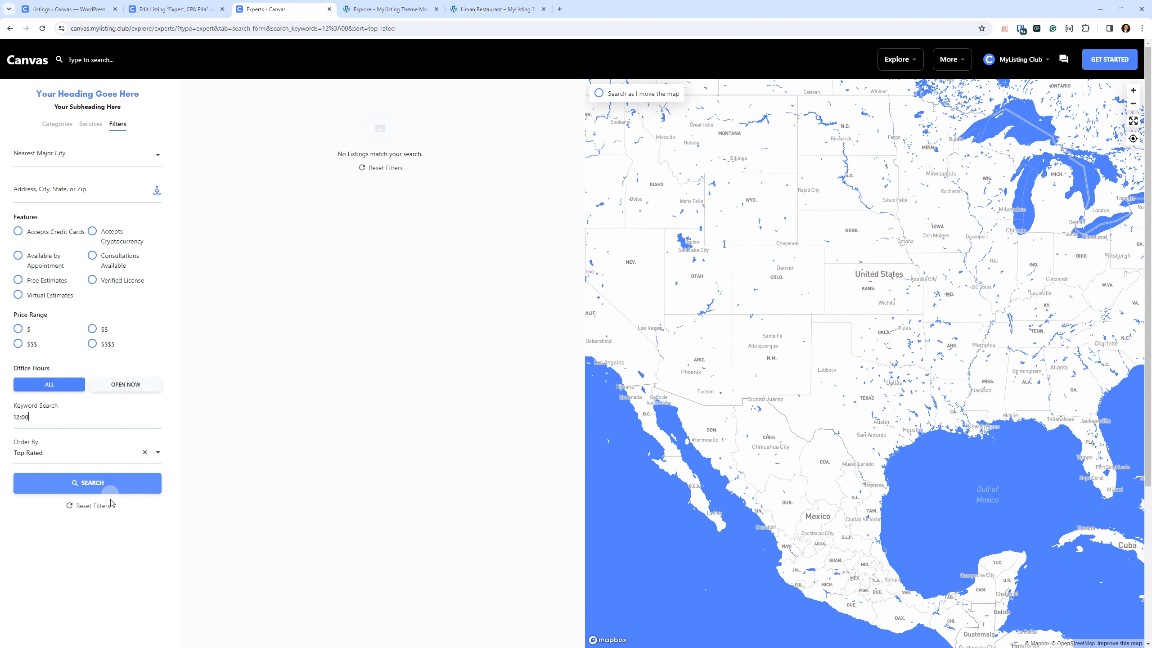
Reset the Canvas expert filters and open the Expert, CPA P4a listing in a new tab to view its office hours.
left_click(96, 506)
right_click(438, 225)
left_click(472, 233)
left_click(359, 3)
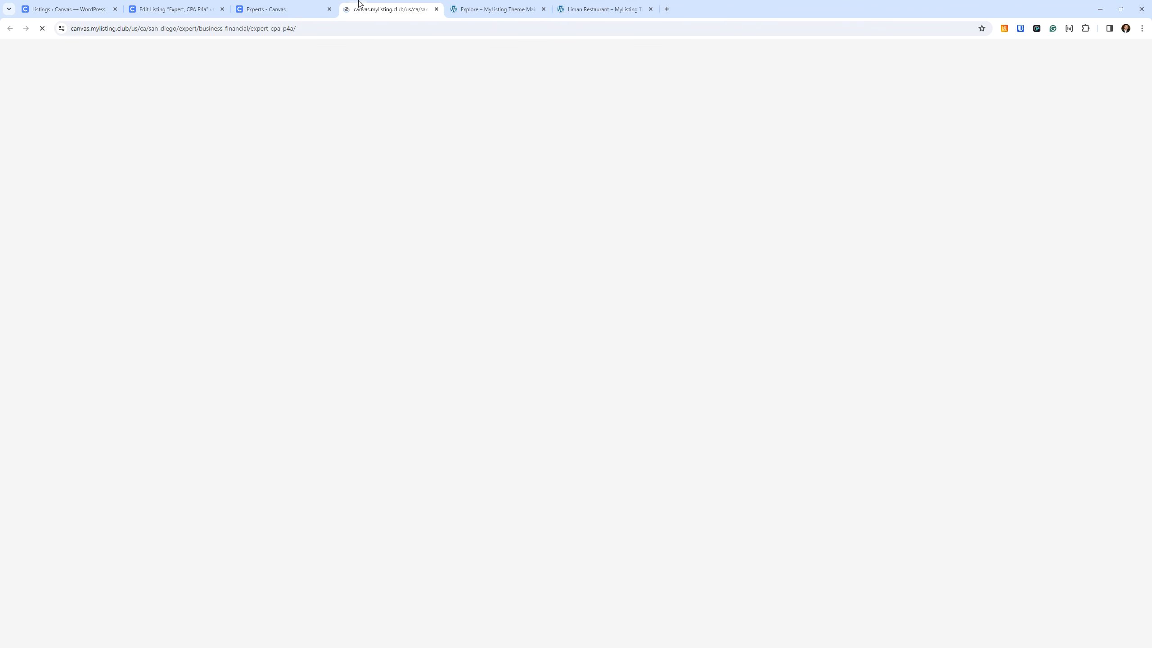
scroll(406, 362, "down", 6)
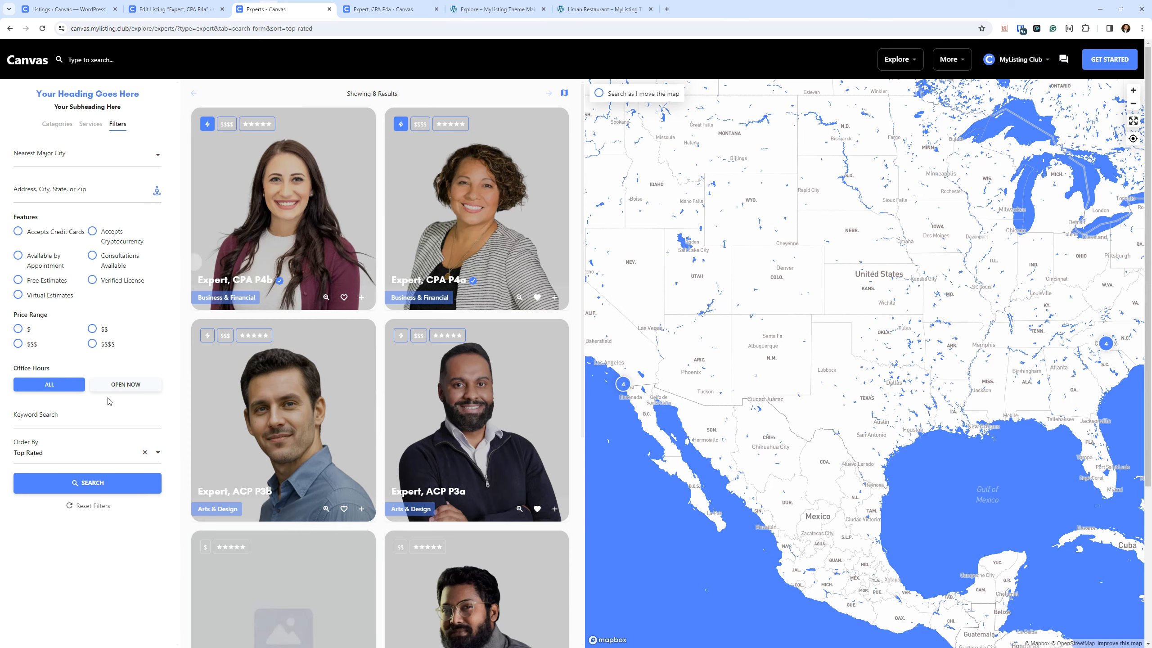
Search the Canvas experts for the closing time "6:00".
left_click(265, 9)
left_click(36, 416)
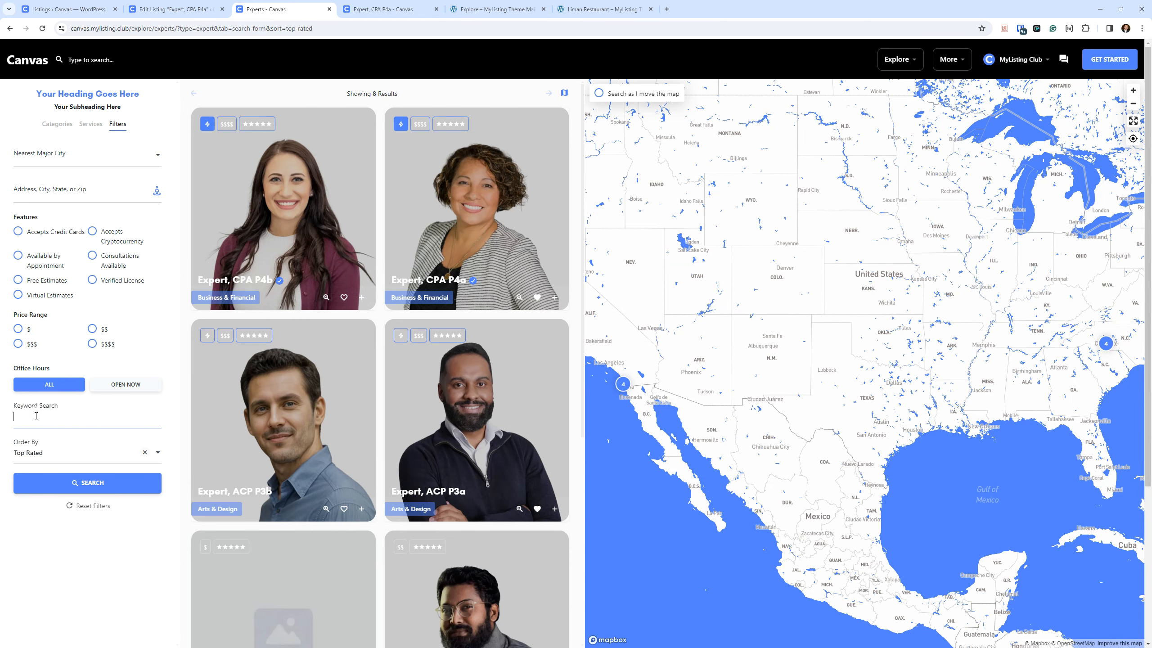
type("6:00")
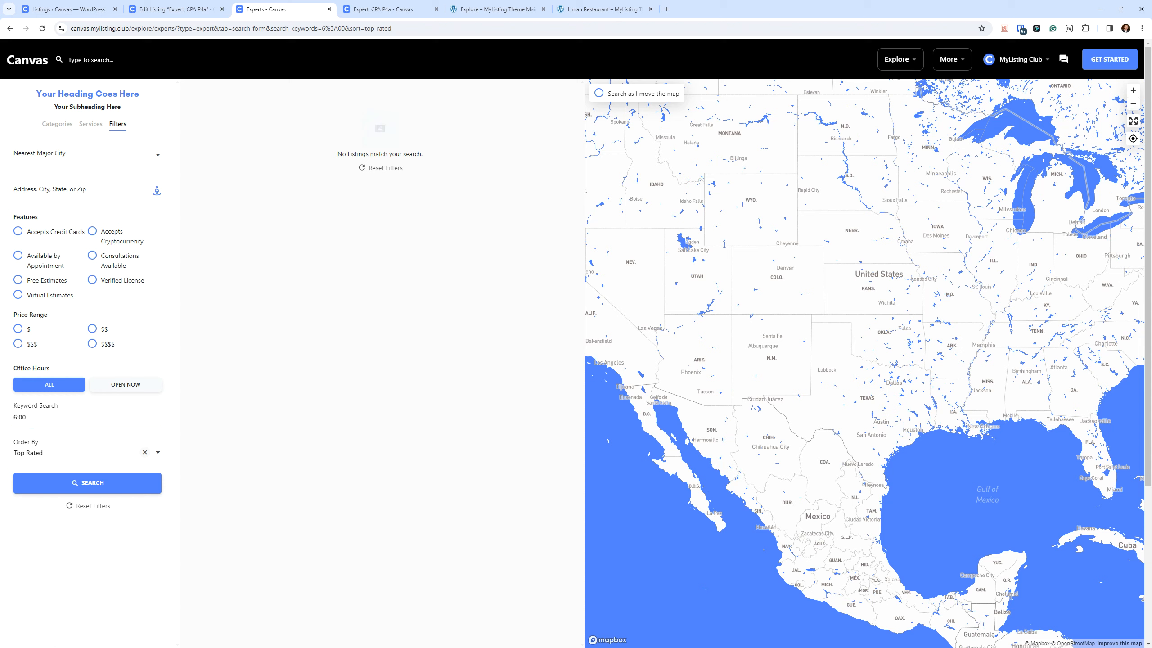
Check Monday's hours on the Expert, CPA P4a listing and search the Canvas experts for "9:00".
left_click(373, 5)
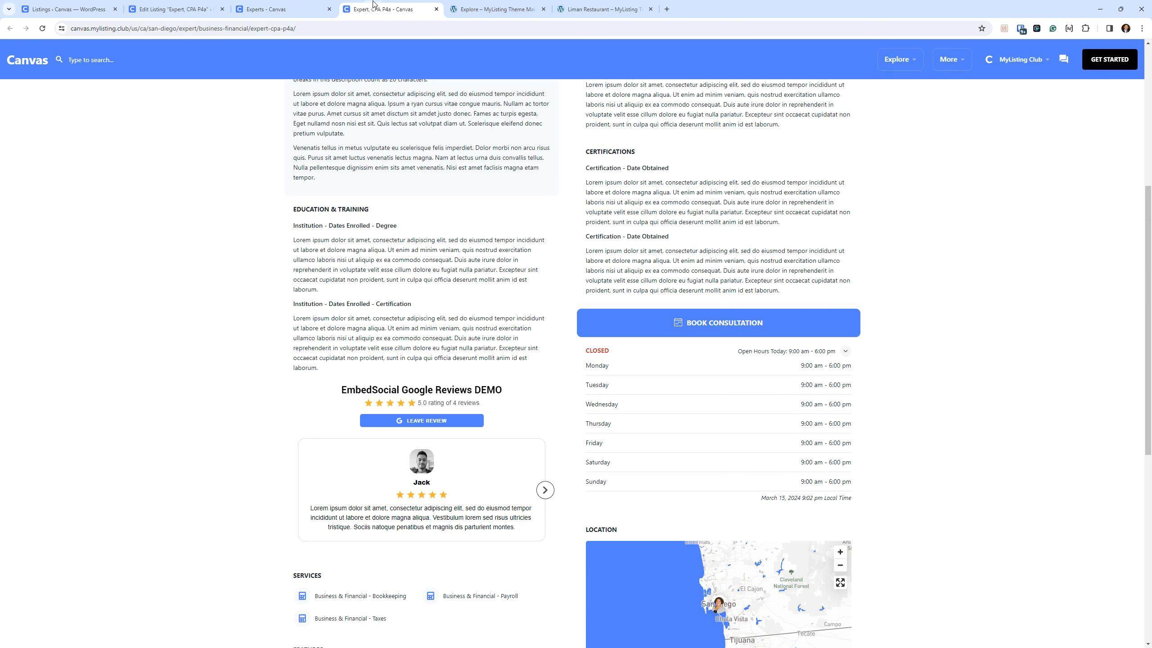
left_click_drag(838, 365, 830, 366)
left_click(892, 346)
left_click(293, 7)
triple_click(41, 423)
key("BackSpace")
type("9")
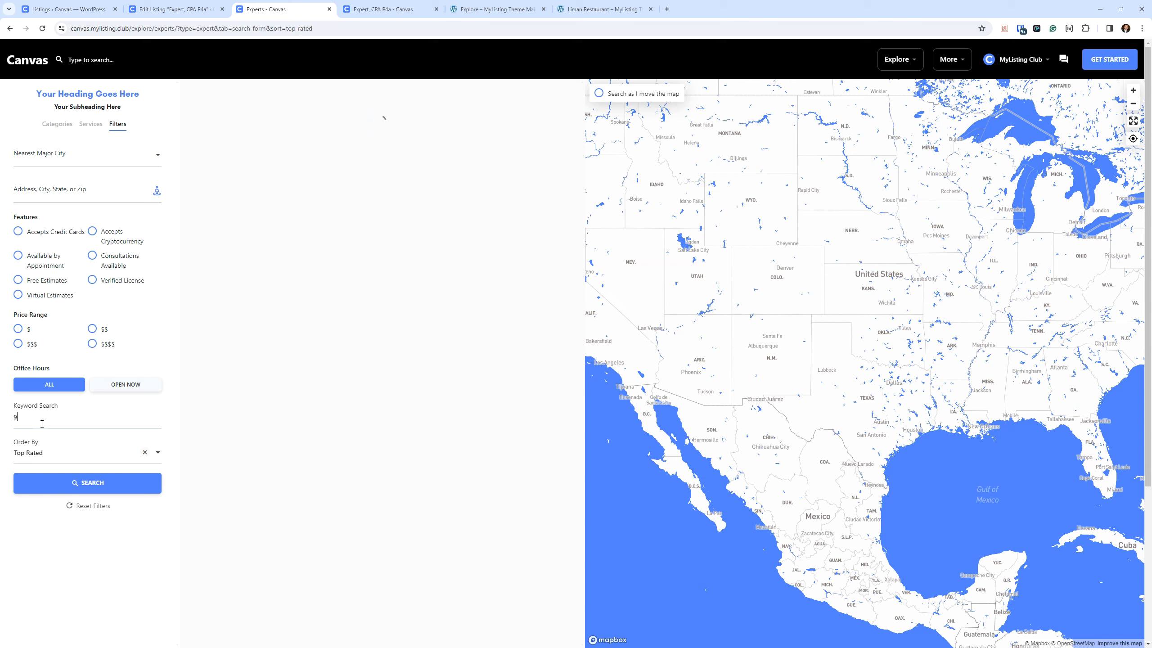
type(":00")
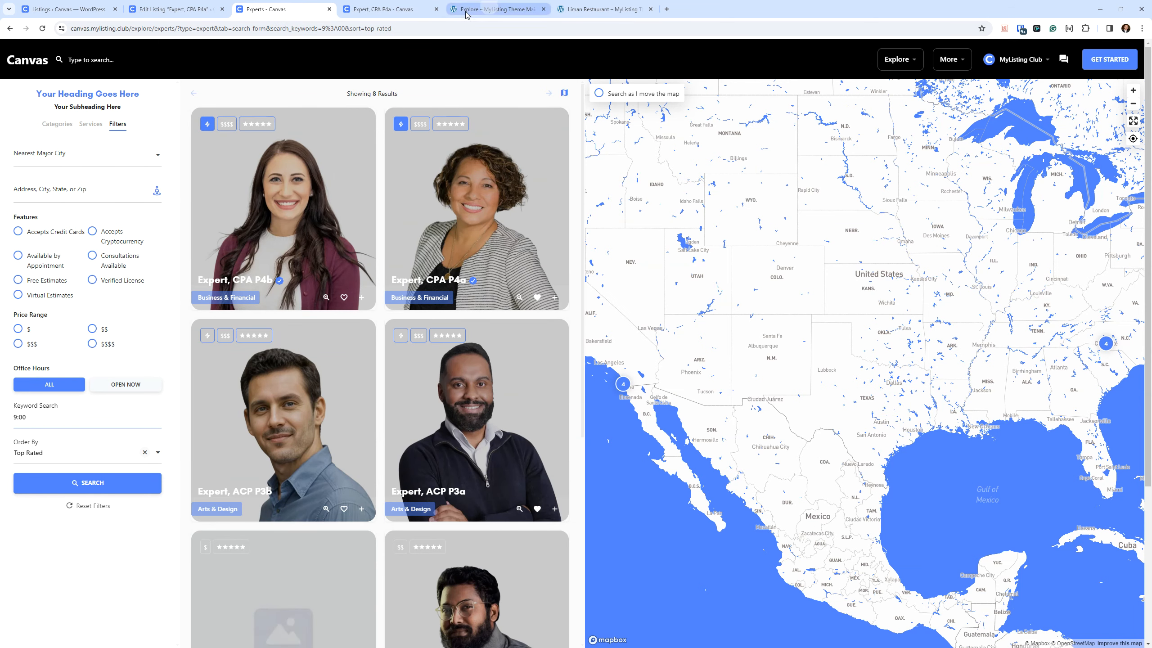
Compare the Expert, CPA P4a hours again and change the Canvas expert keyword to "6:00".
left_click(383, 6)
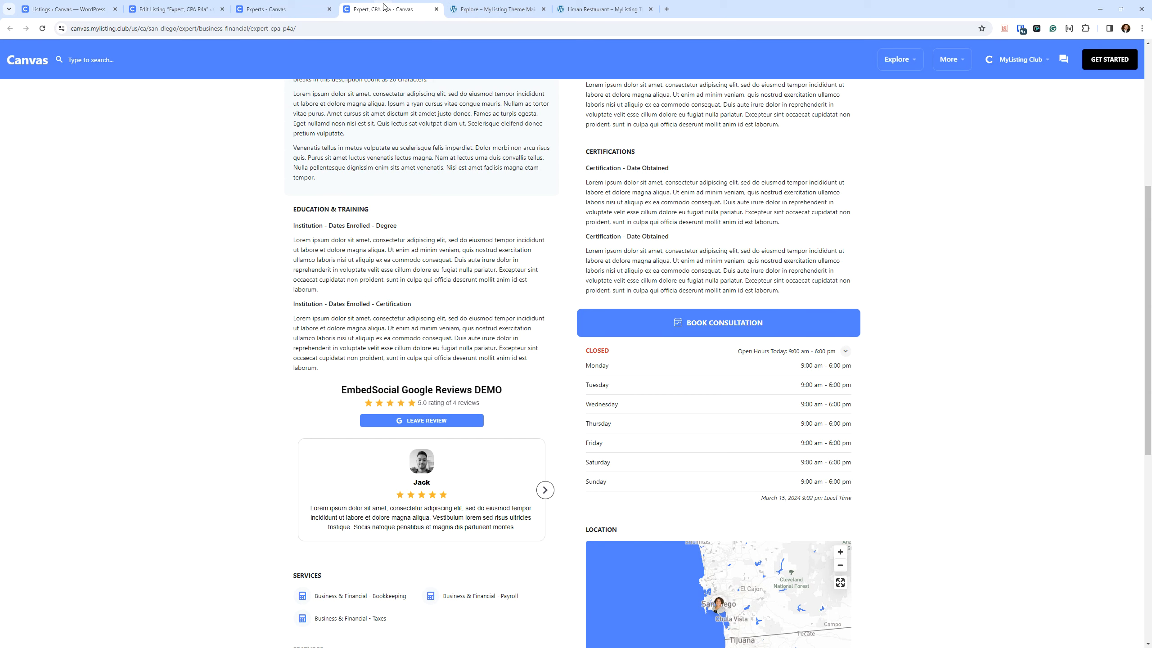
left_click(267, 9)
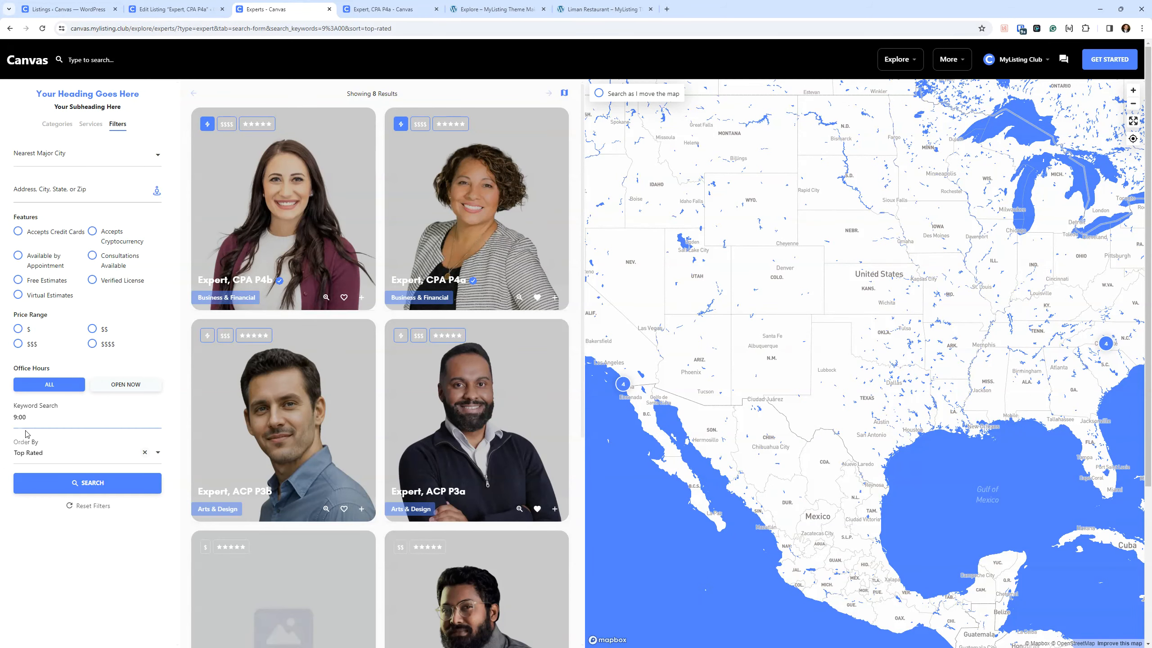
left_click_drag(37, 415, 2, 415)
type("6:00")
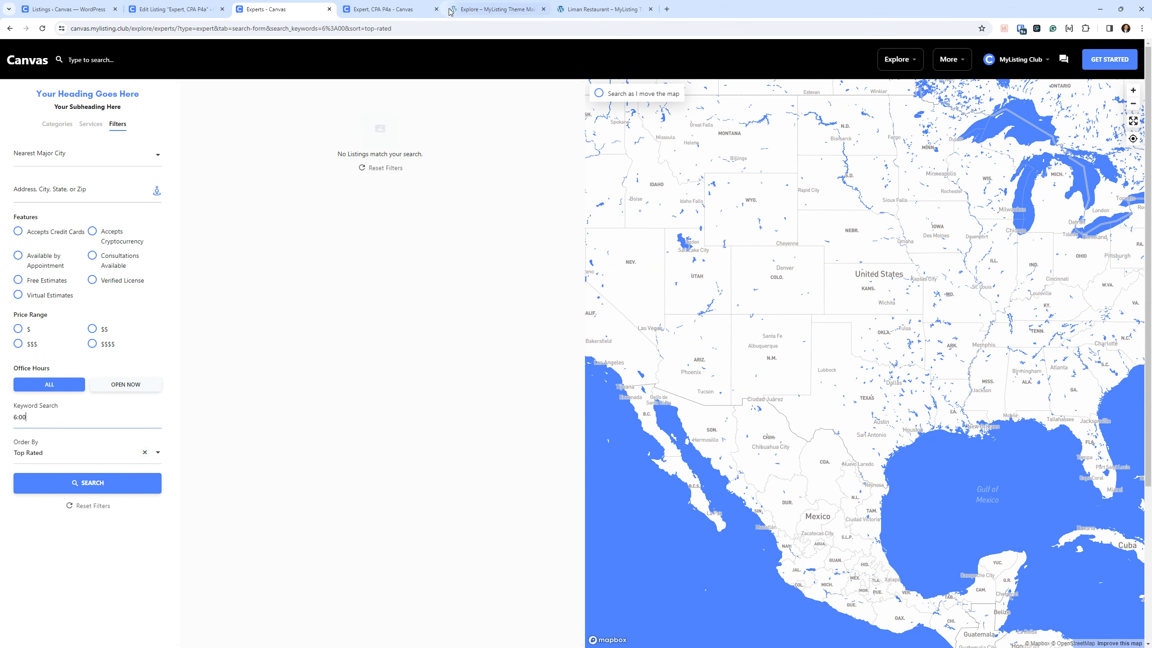
Check how the listing writes its closing time, search the Canvas experts for "6:00 p.m." and reset the filters.
left_click(402, 9)
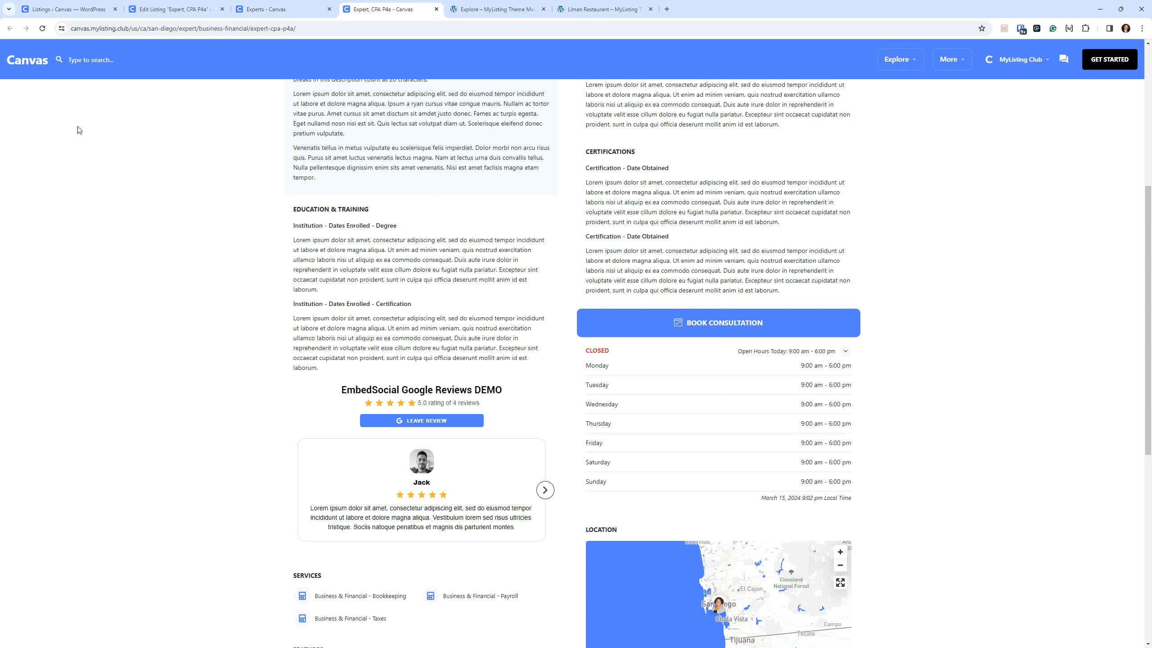
left_click(252, 8)
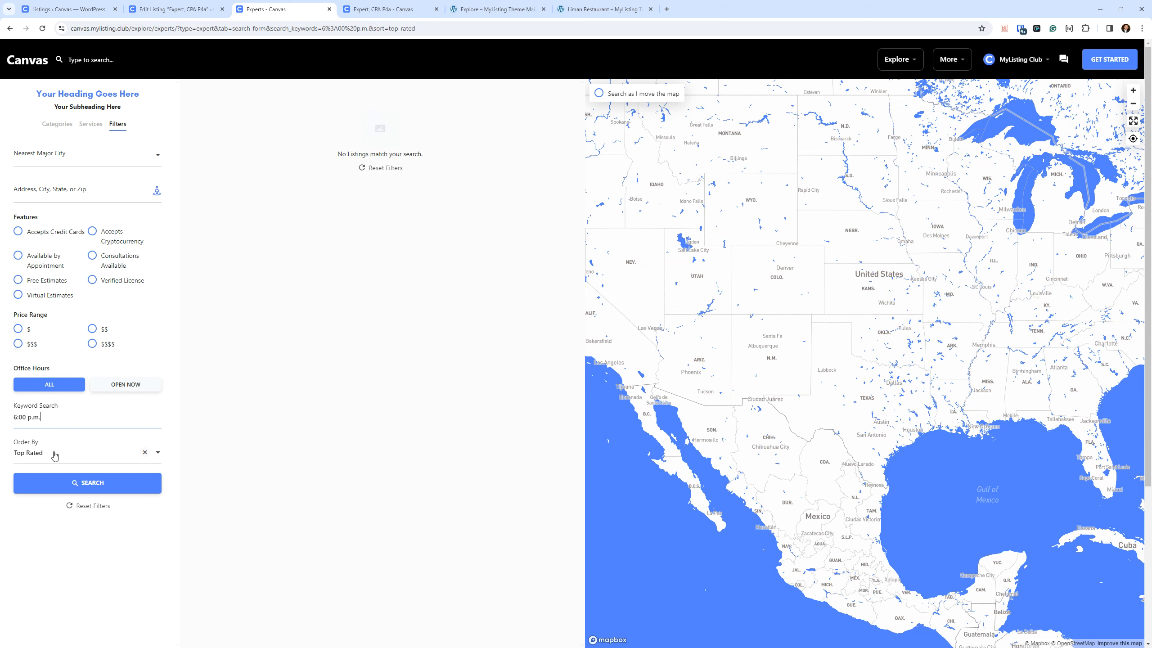
left_click(376, 167)
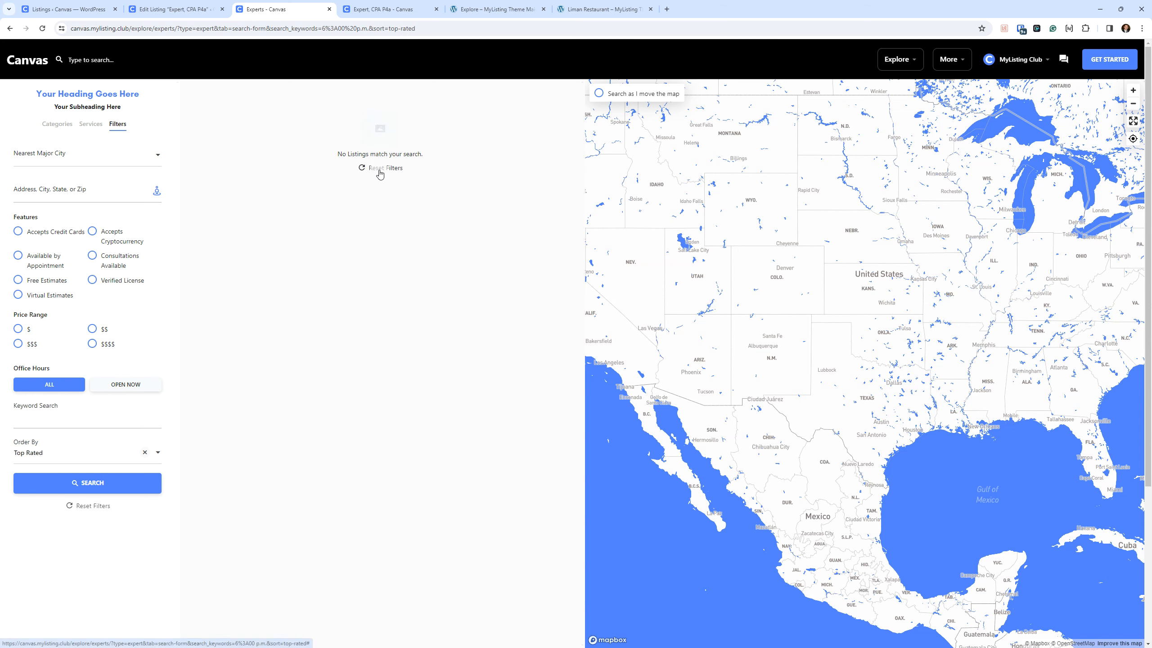
Look over the Liman Restaurant listing from its opening hours to the author section, and close the demo site's pages.
left_click(605, 9)
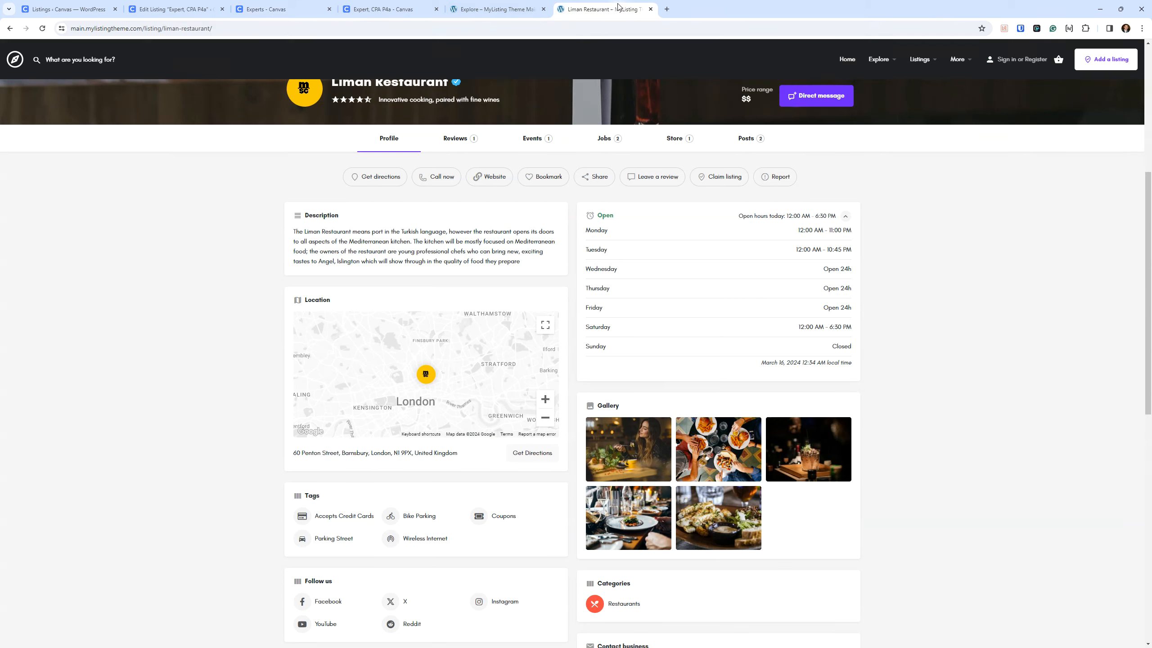
scroll(917, 370, "up", 2)
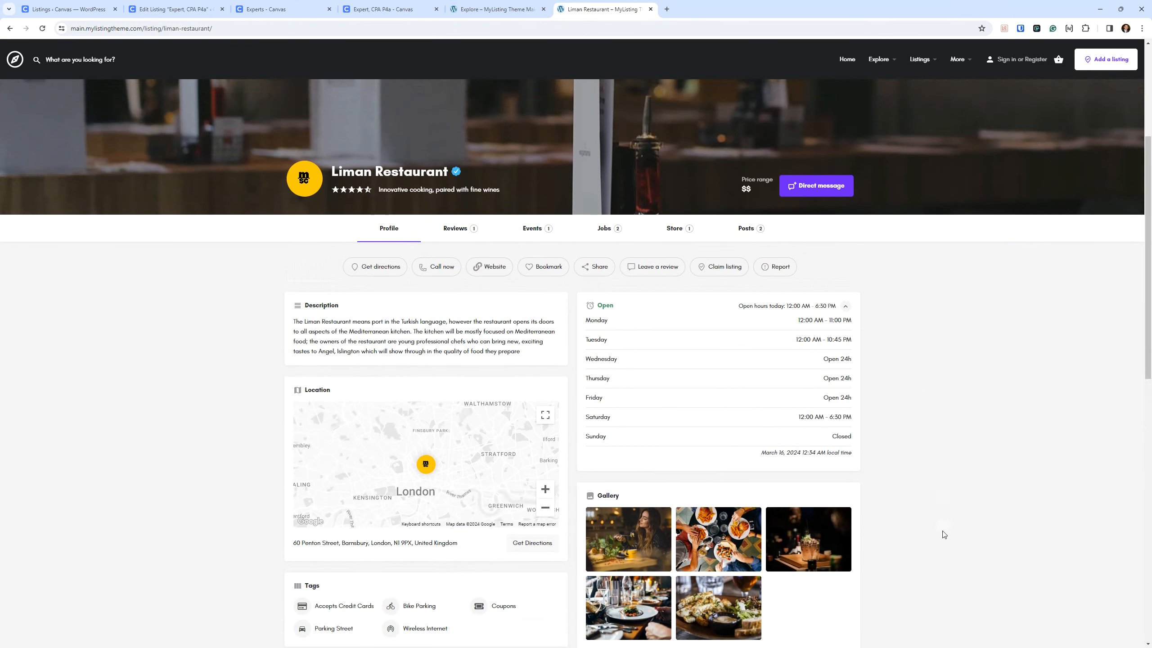
scroll(863, 375, "down", 7)
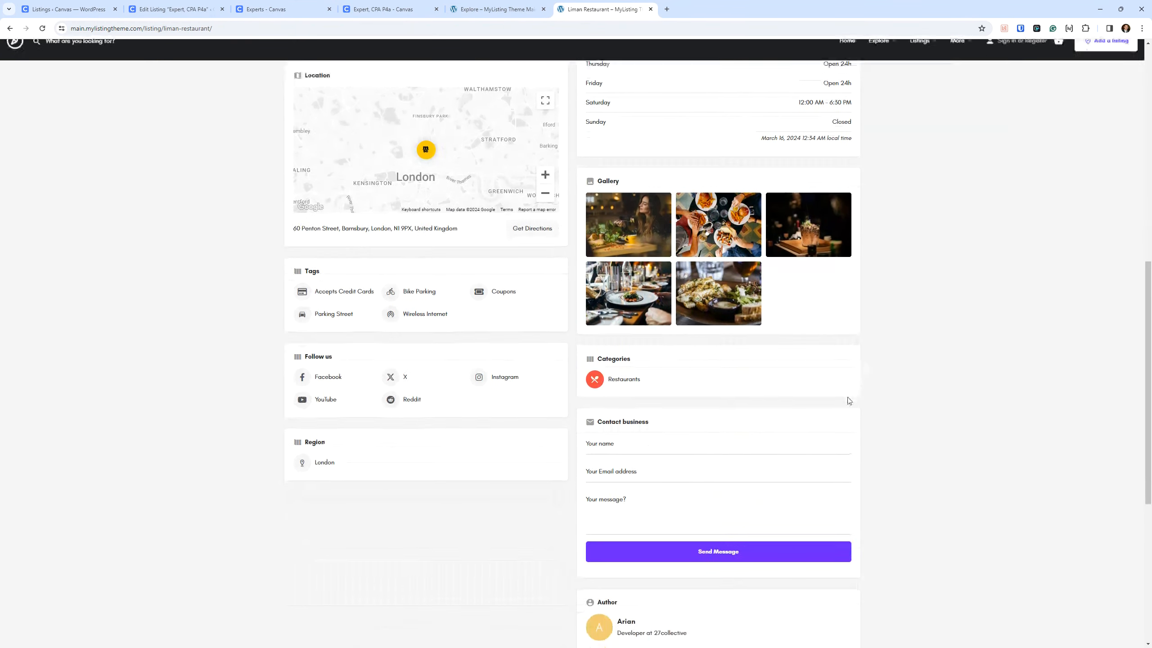
scroll(863, 375, "up", 10)
left_click(537, 13)
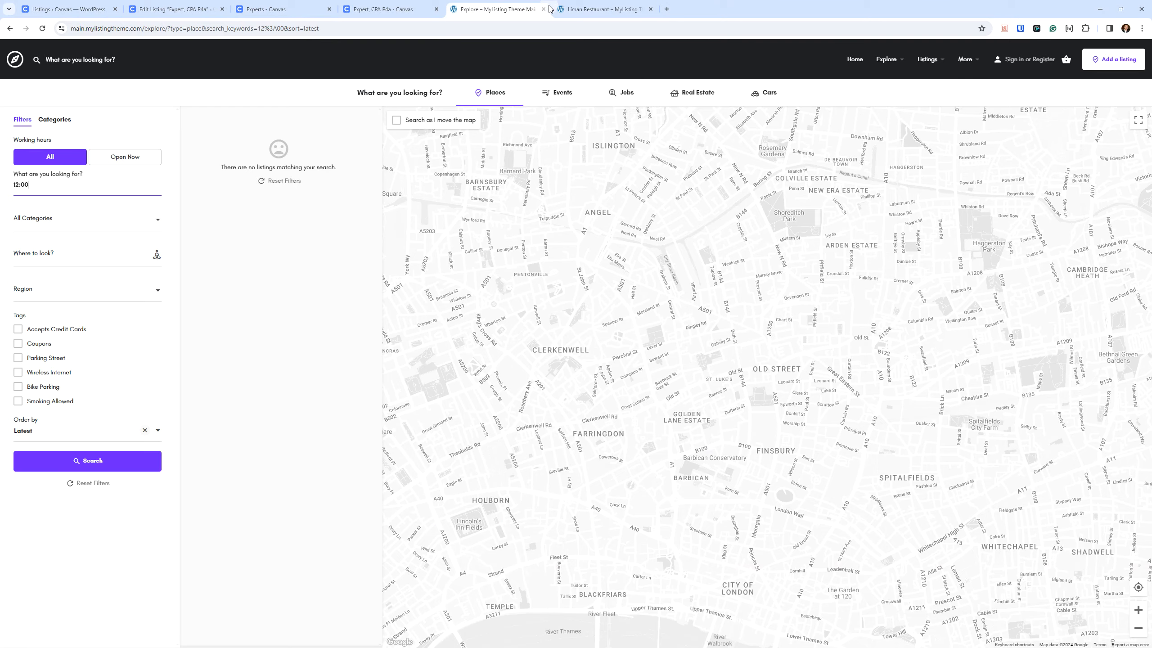
left_click(543, 9)
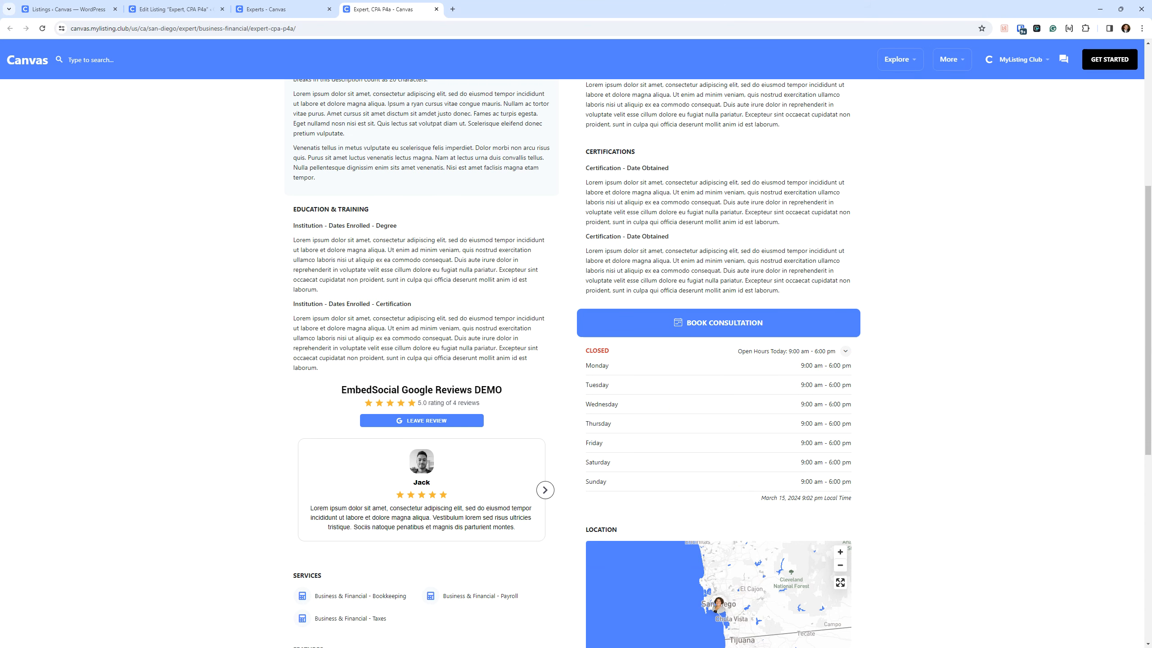
Reopen recently closed pages to bring back the Single Listing Enhanced Keyword Search add-on page, move Explore to its own window and close Liman Restaurant.
right_click(498, 4)
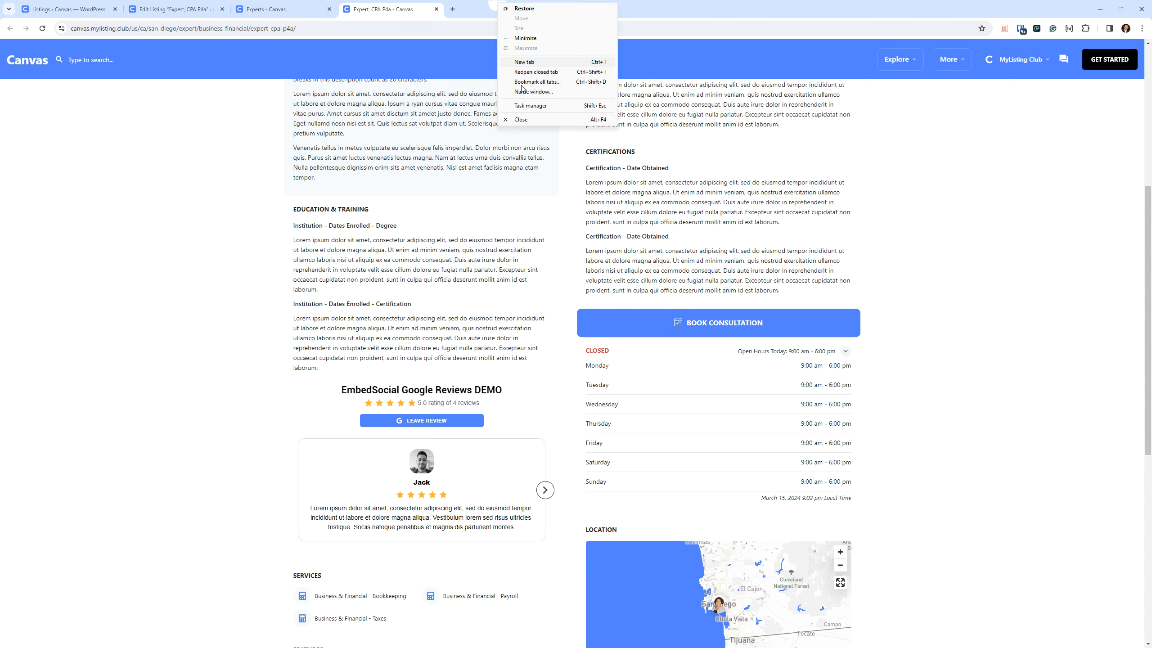
left_click(545, 72)
right_click(591, 4)
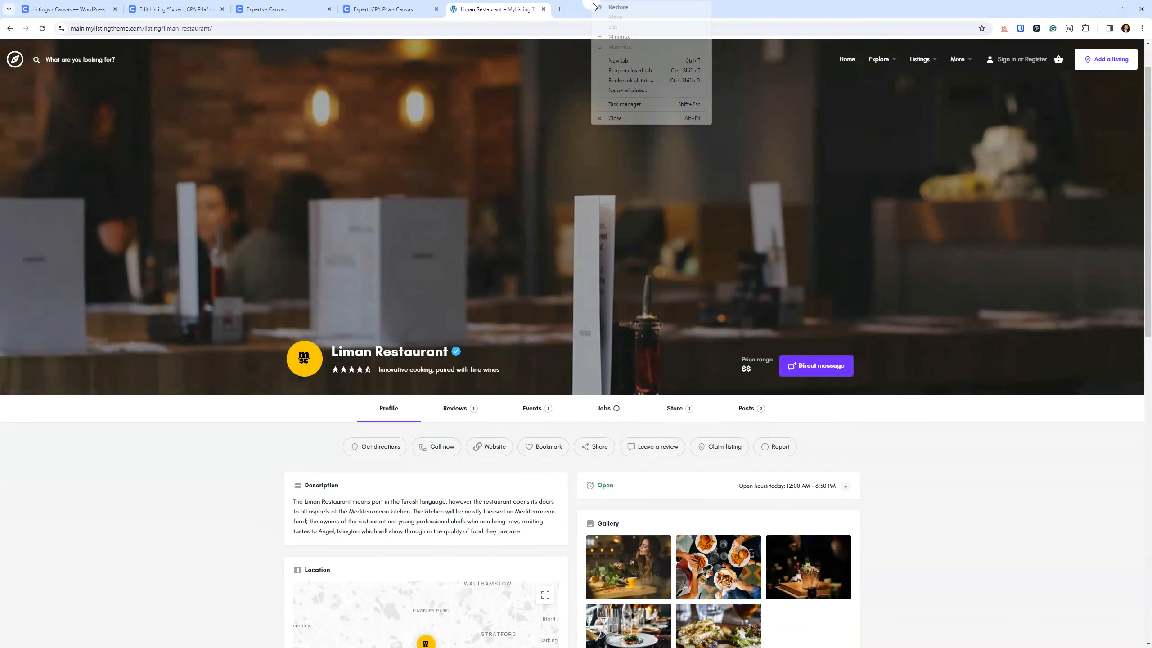
left_click(635, 71)
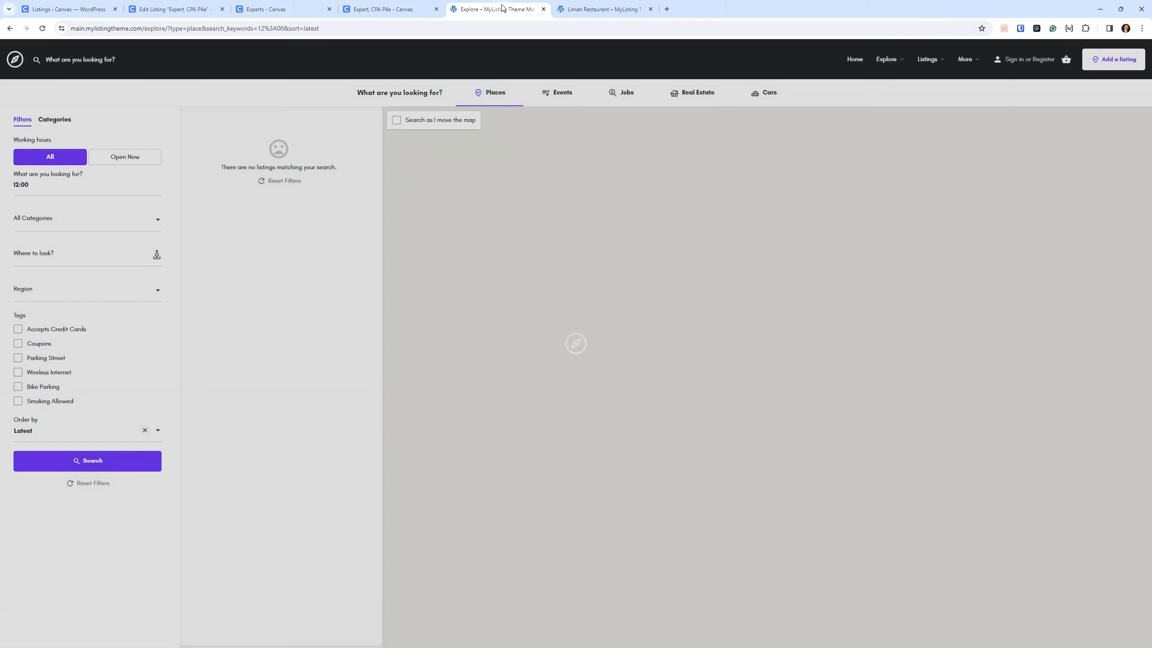
left_click_drag(502, 7, 282, 48)
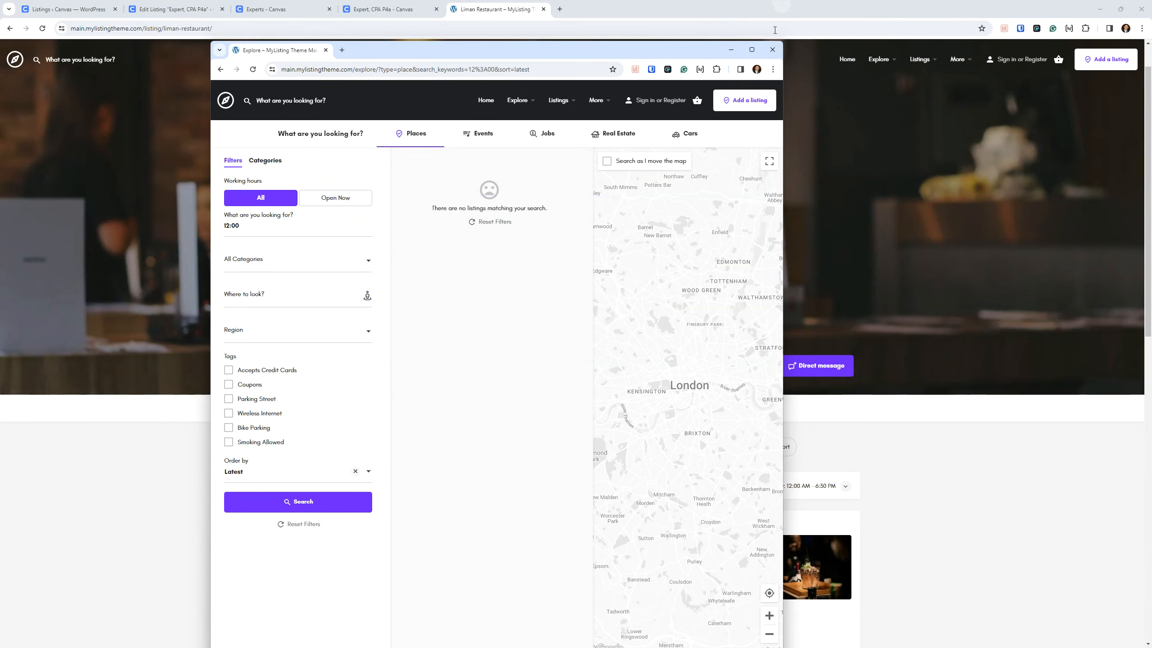
right_click(796, 13)
left_click(837, 80)
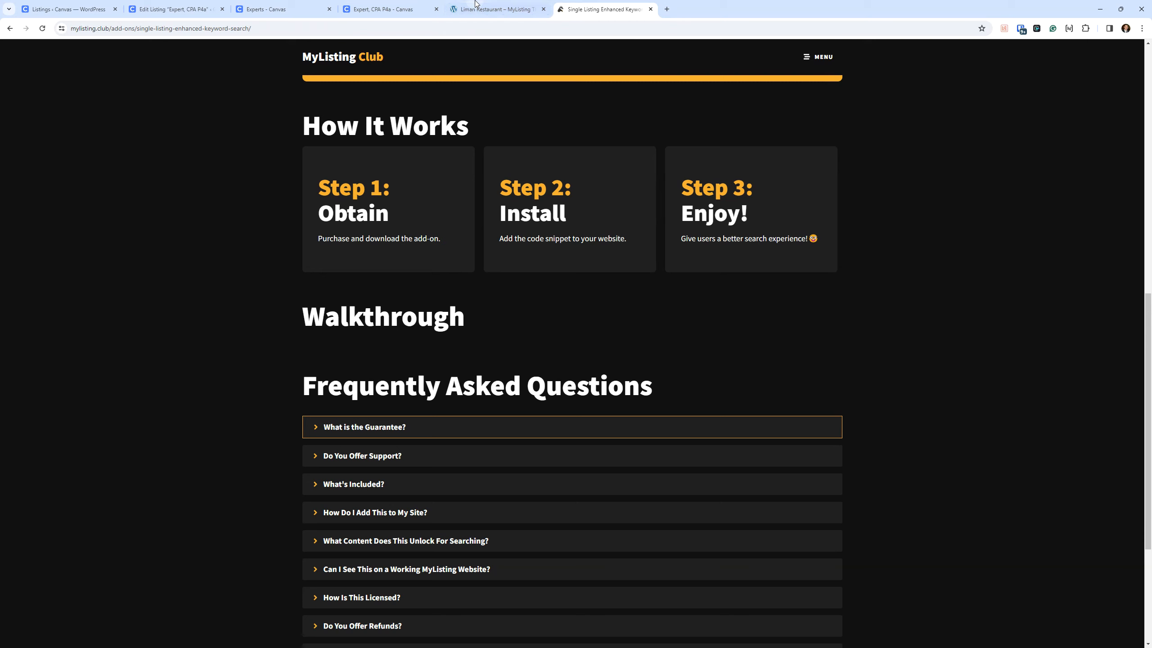
left_click(542, 9)
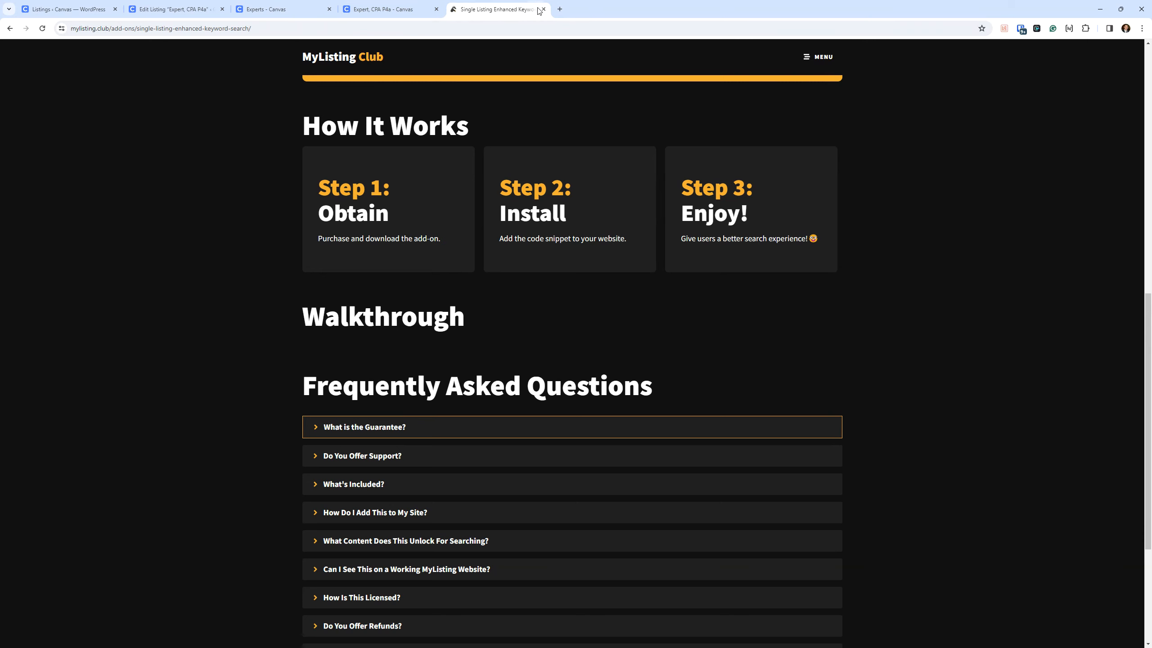
Expand the FAQ "What Content Does This Unlock For Searching?" and highlight the Work Hours entry in its list.
scroll(504, 383, "down", 5)
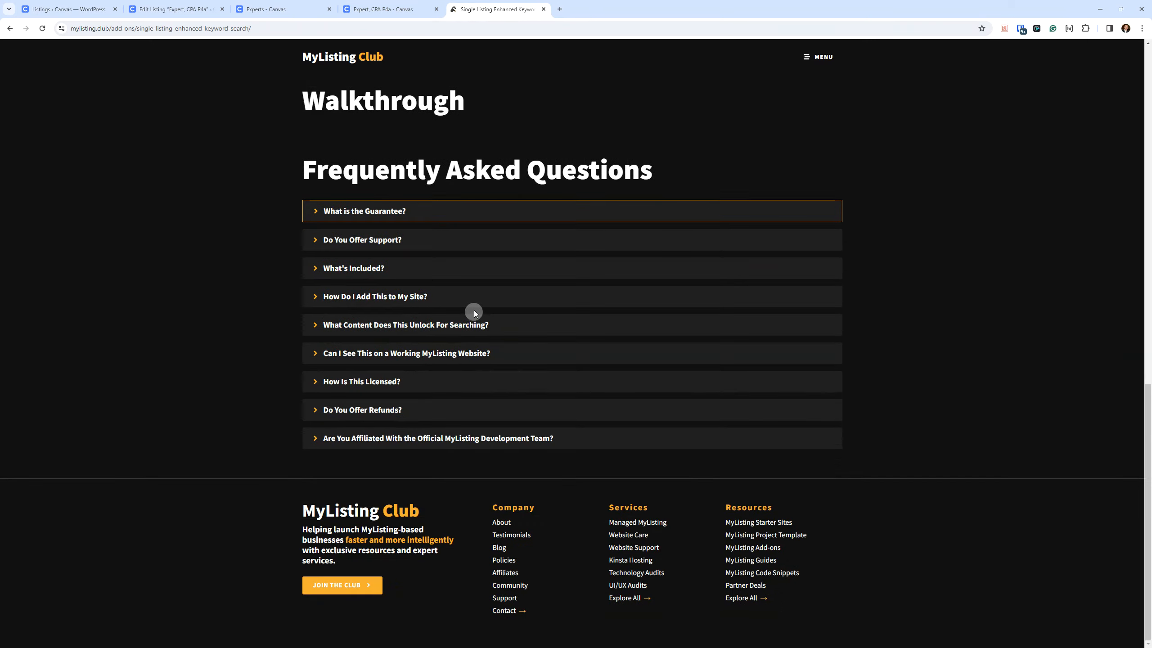
left_click(473, 324)
scroll(472, 344, "down", 2)
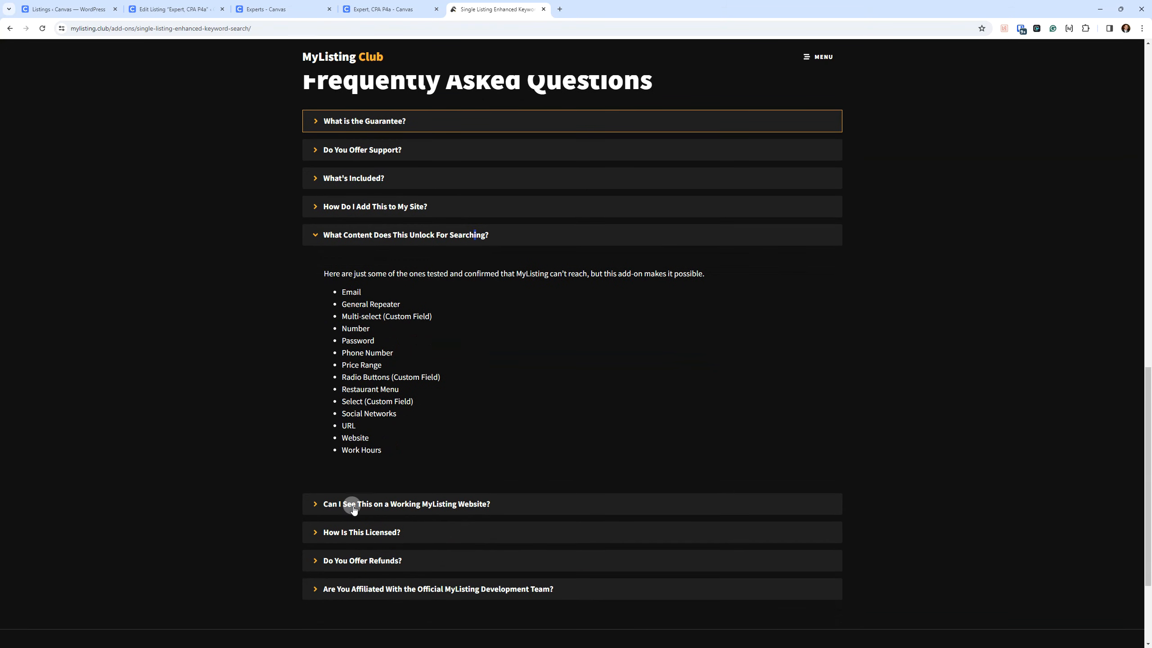
left_click_drag(389, 453, 340, 450)
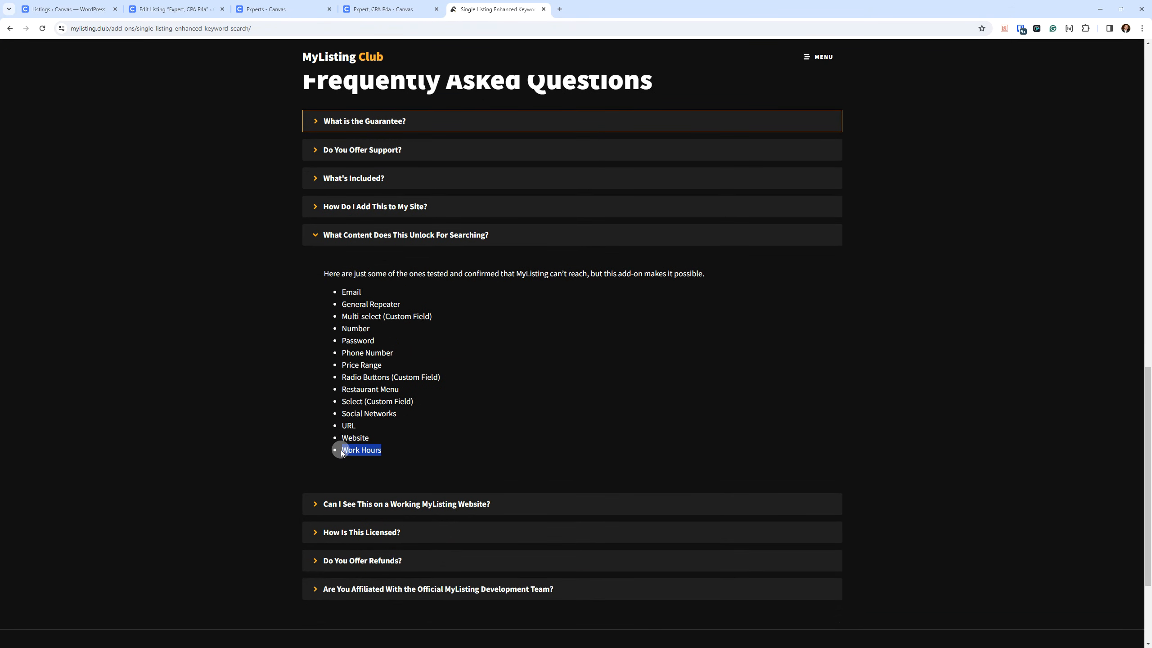
left_click(514, 417)
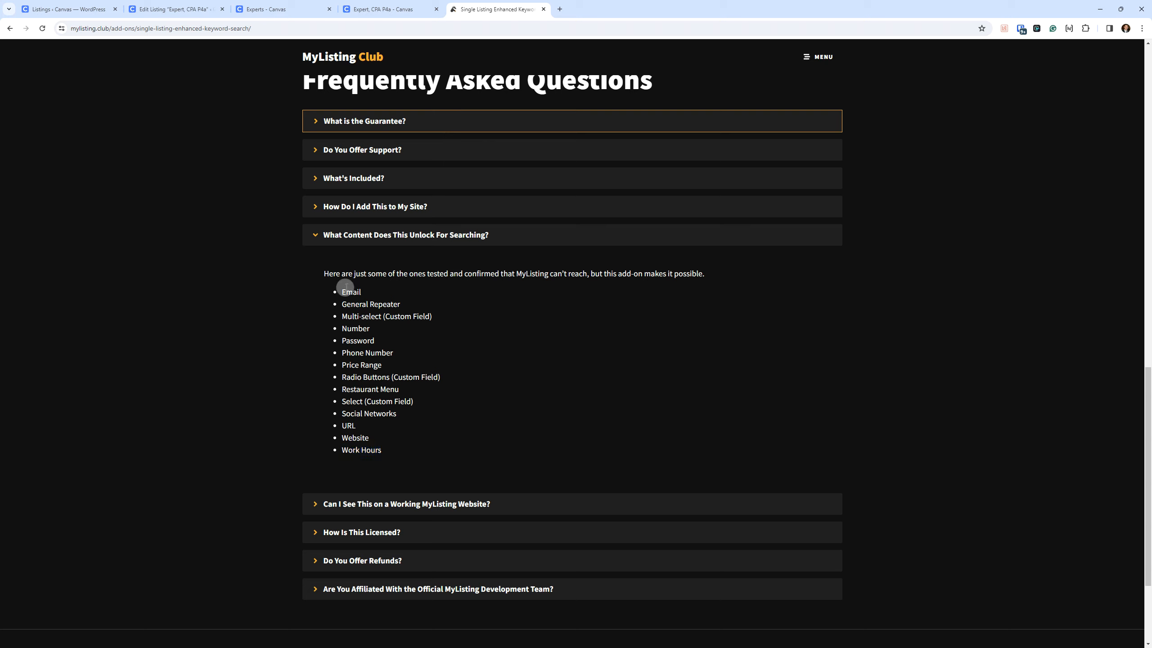
Look over the public page of the Expert, CPA P4a listing on the Canvas site.
key("ctrl+shift+Tab")
scroll(406, 435, "down", 5)
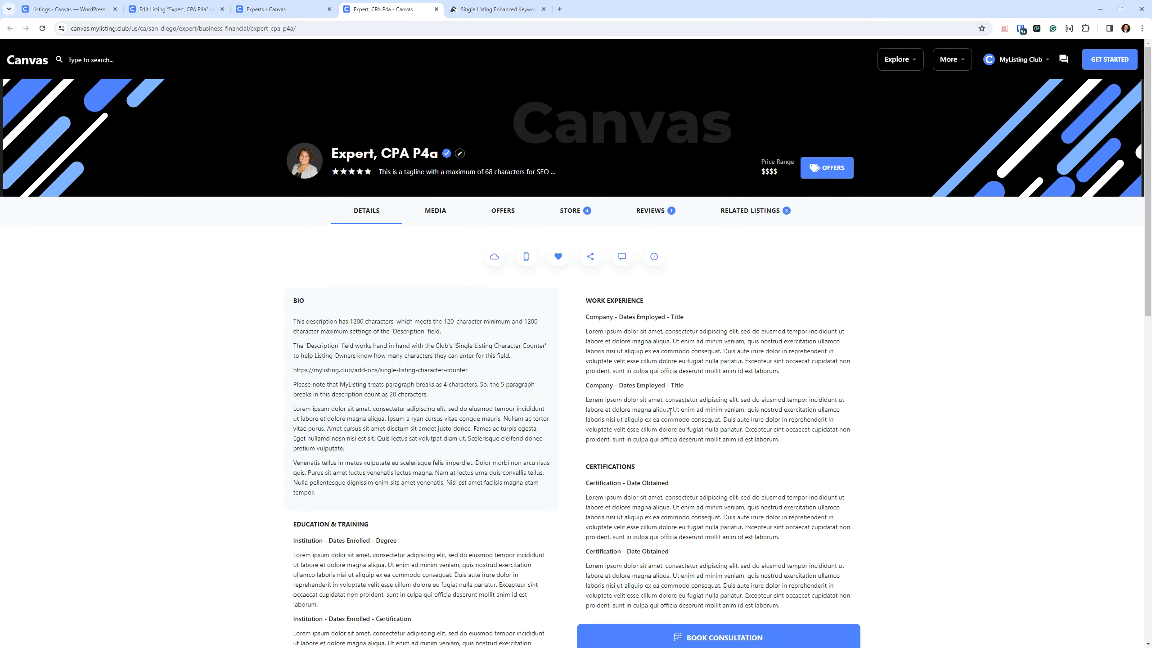
scroll(674, 397, "down", 10)
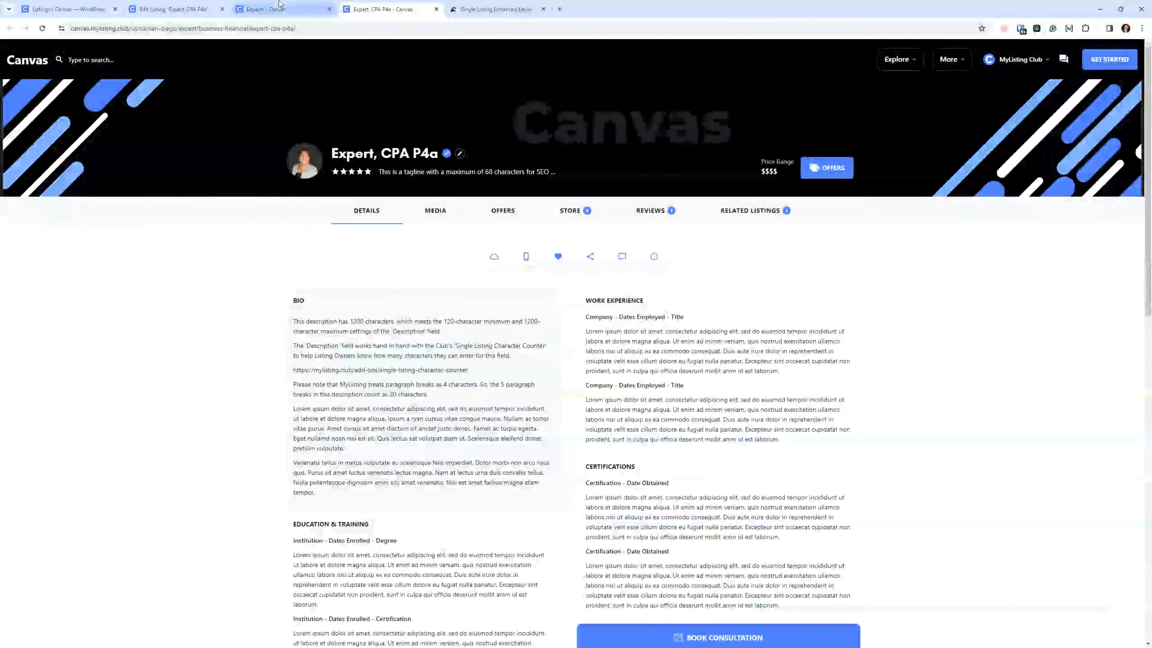
Open the Expert, CPA P4a editor in another browser tab from the Canvas admin's Listings overview.
left_click(276, 5)
left_click(157, 8)
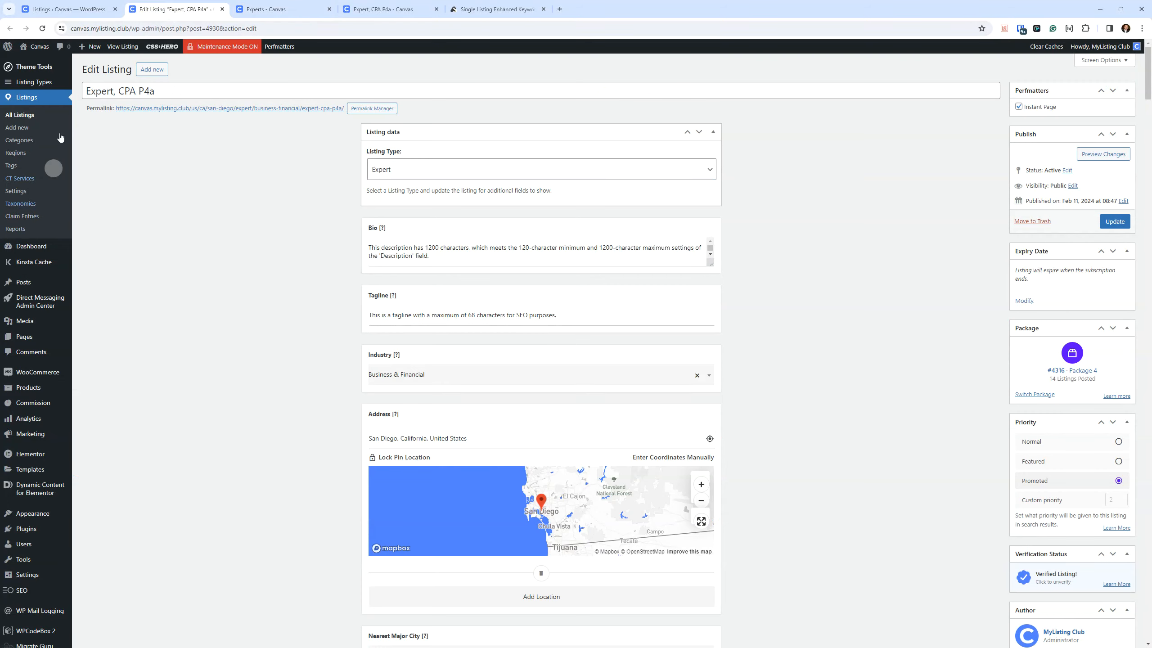
left_click(62, 6)
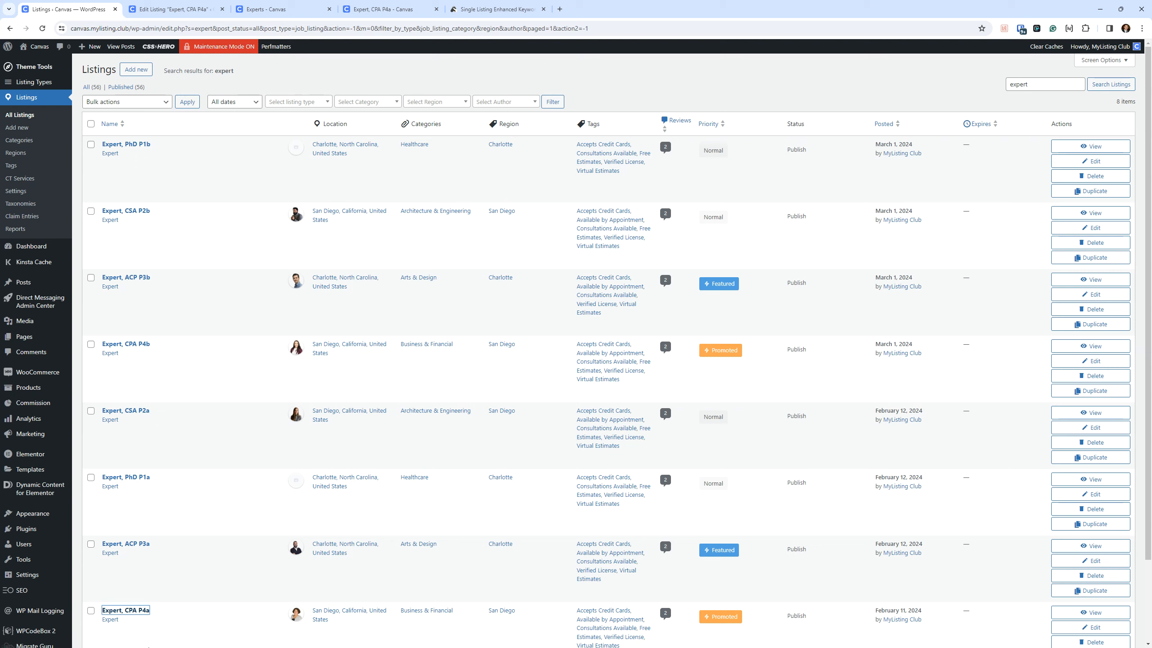
right_click(123, 612)
left_click(150, 486)
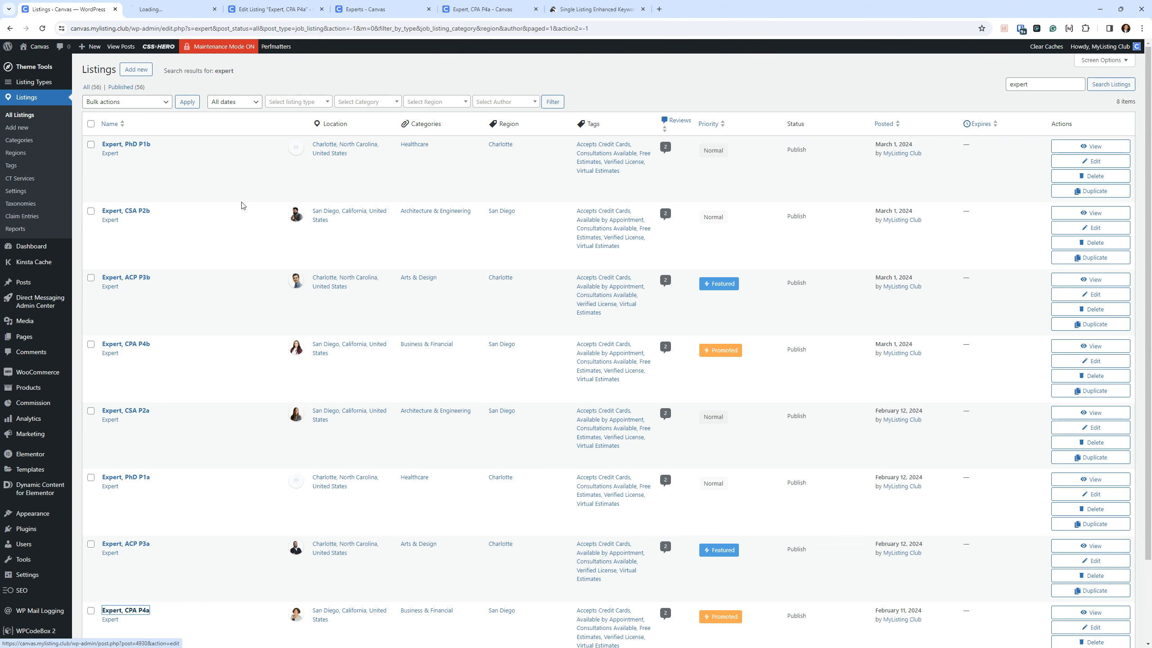
Examine the Expert, CPA P4a listing's fields in the editor, including social networks, popular offers, MultiSelect, Radio, Select, Checkbox and General Repeater.
left_click(194, 5)
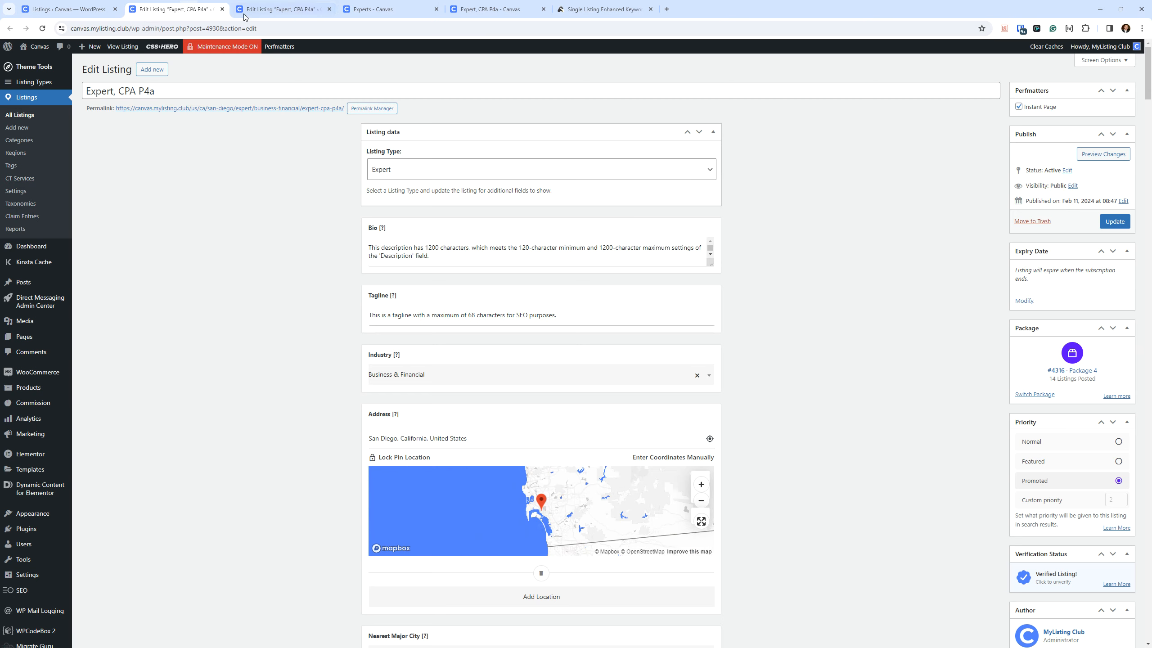
scroll(334, 386, "down", 1)
scroll(334, 386, "down", 20)
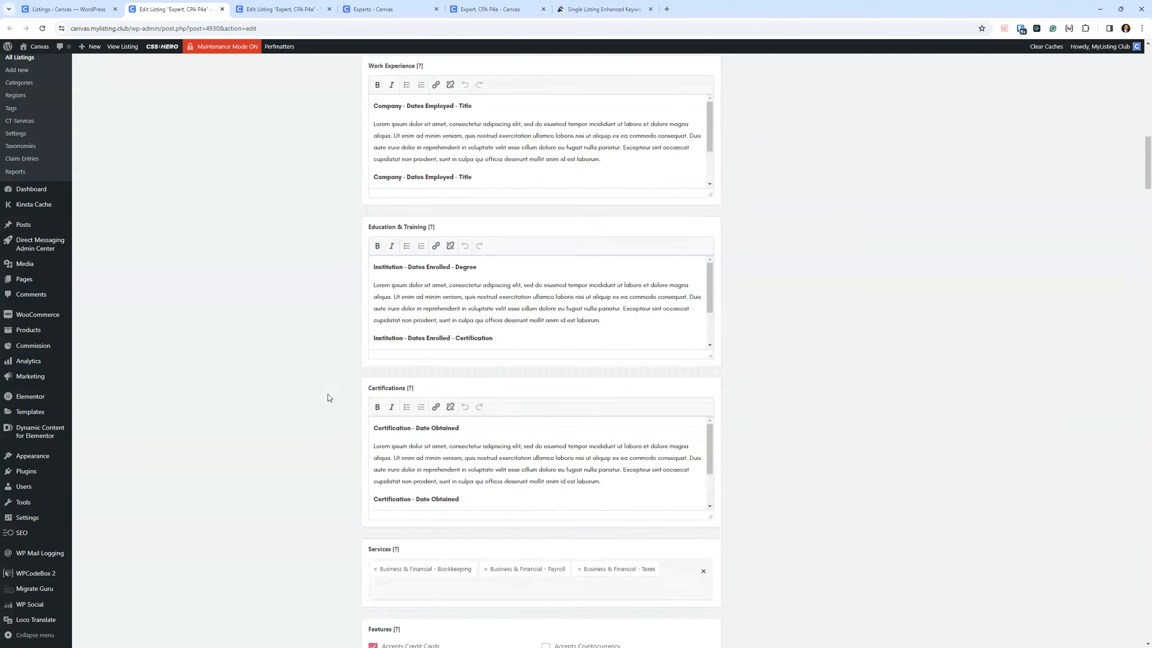
scroll(332, 407, "down", 20)
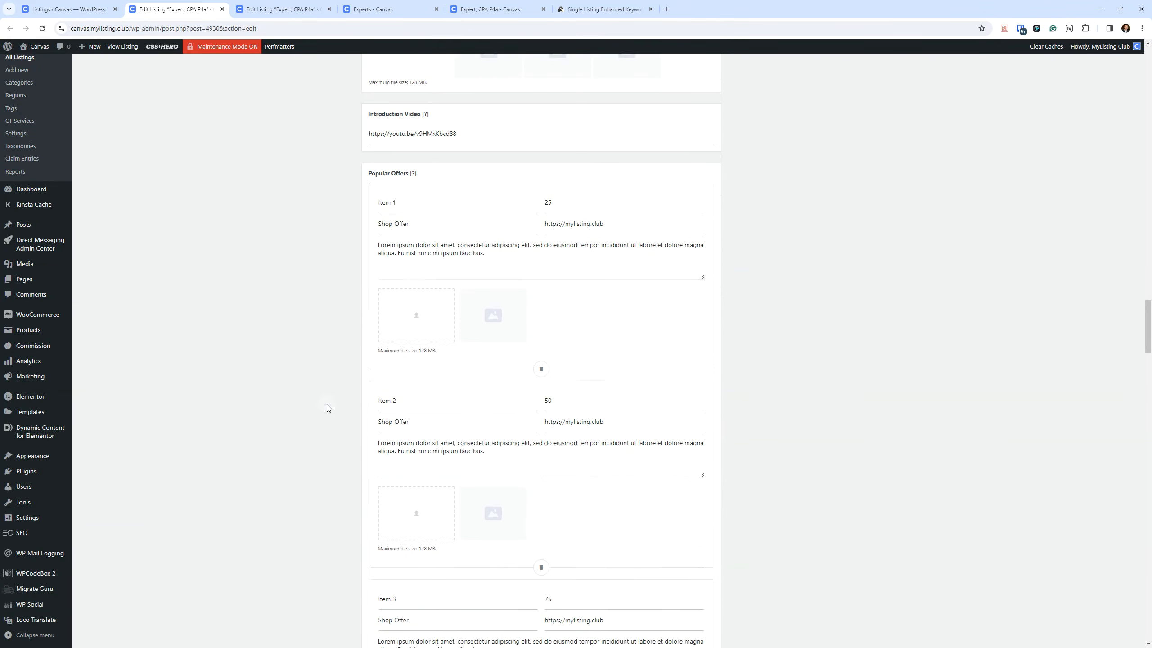
scroll(330, 422, "down", 20)
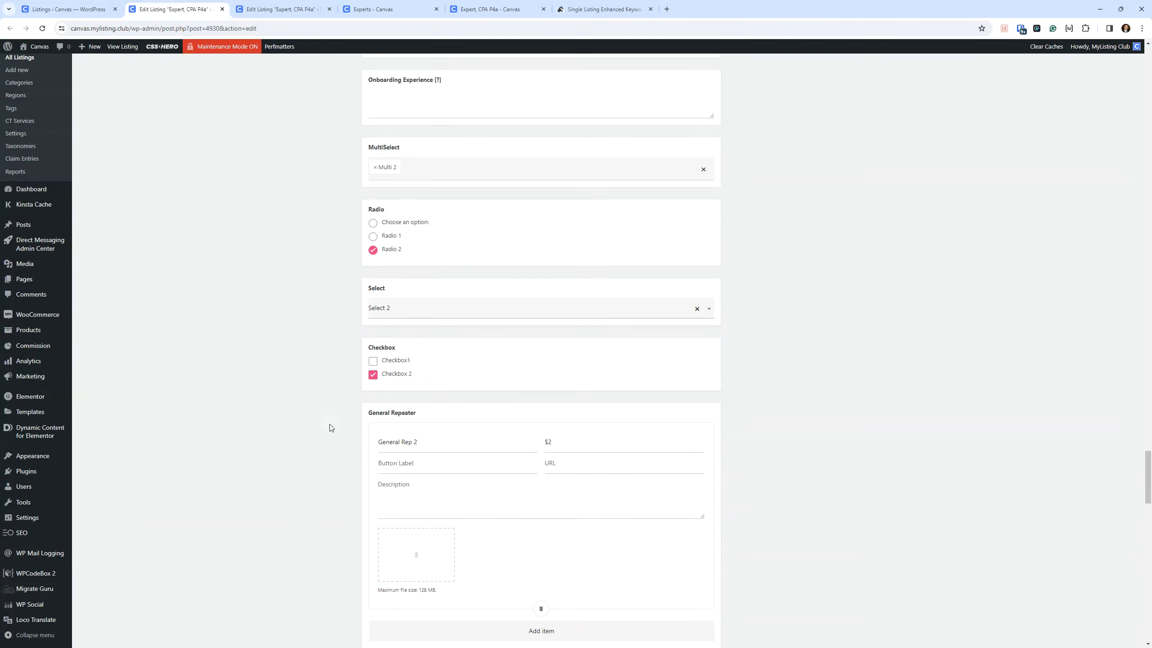
scroll(334, 433, "up", 8)
scroll(336, 433, "up", 6)
scroll(341, 436, "down", 5)
scroll(342, 438, "down", 1)
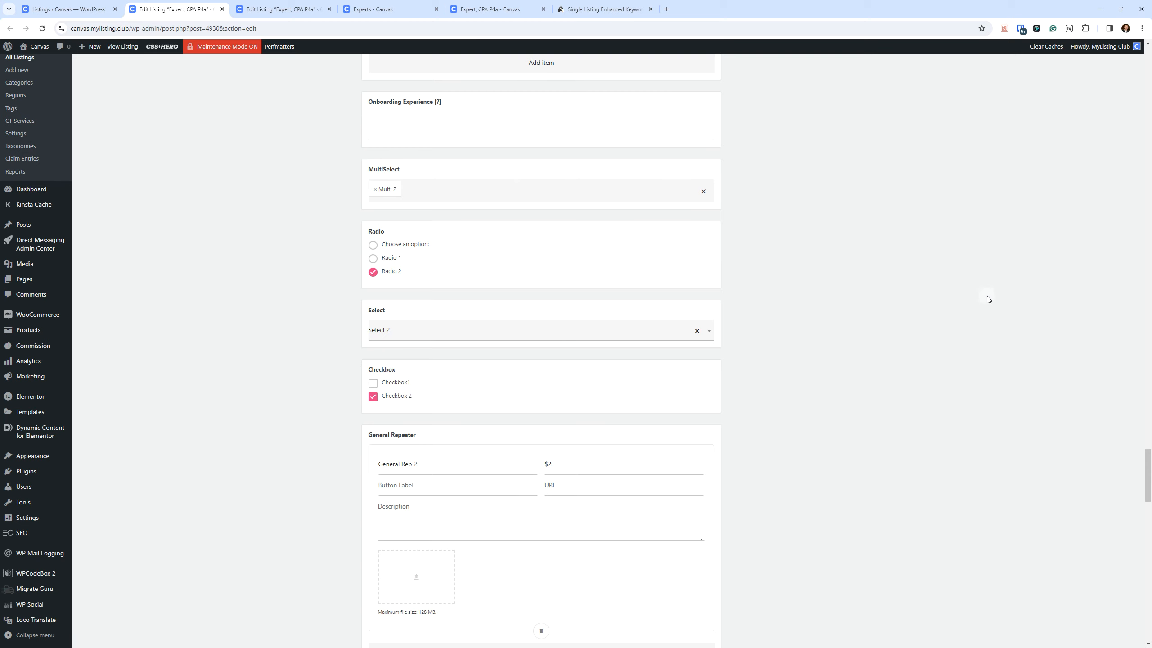
scroll(952, 326, "up", 5)
scroll(886, 364, "down", 4)
scroll(886, 380, "up", 13)
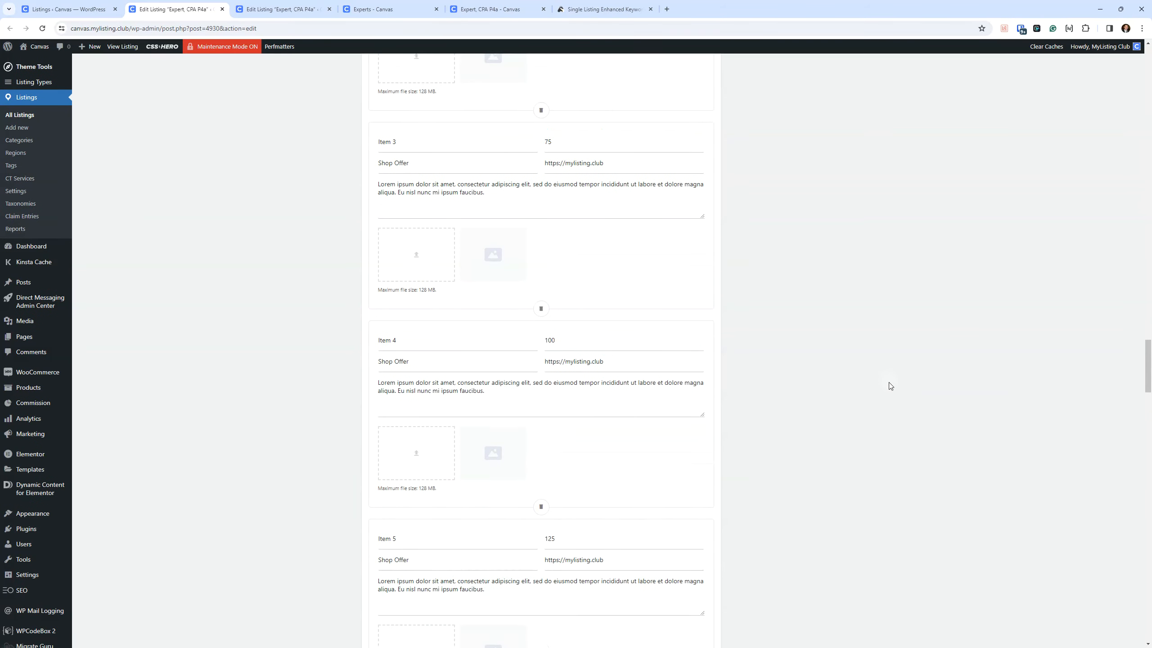
scroll(882, 401, "down", 2)
scroll(854, 346, "up", 20)
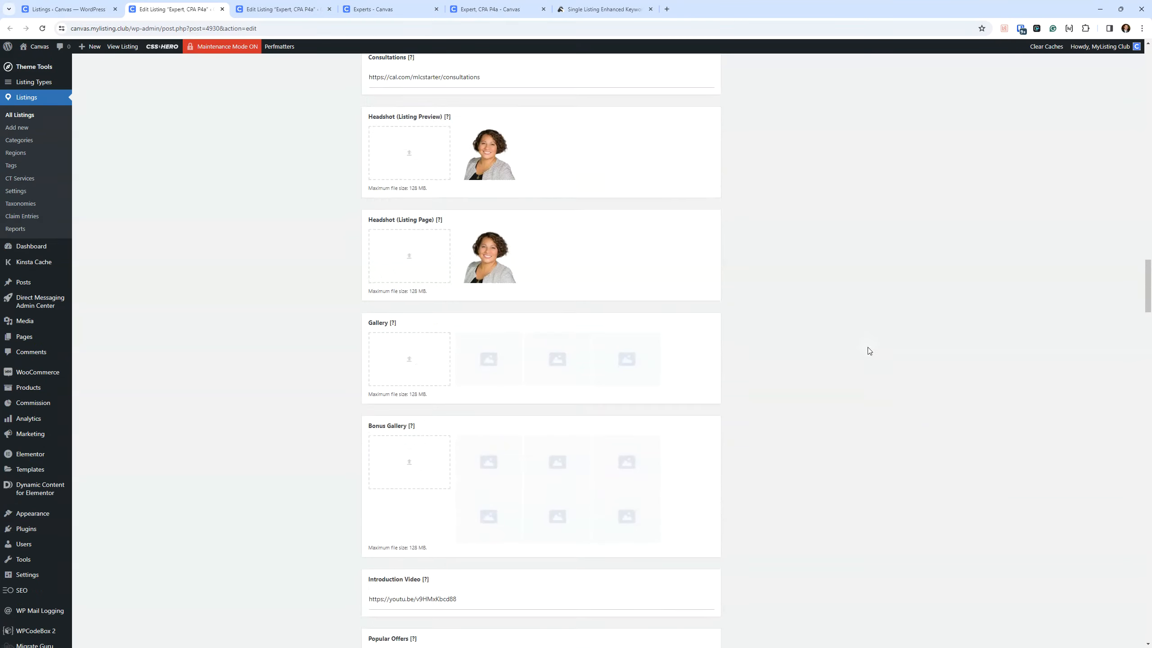
scroll(869, 350, "up", 6)
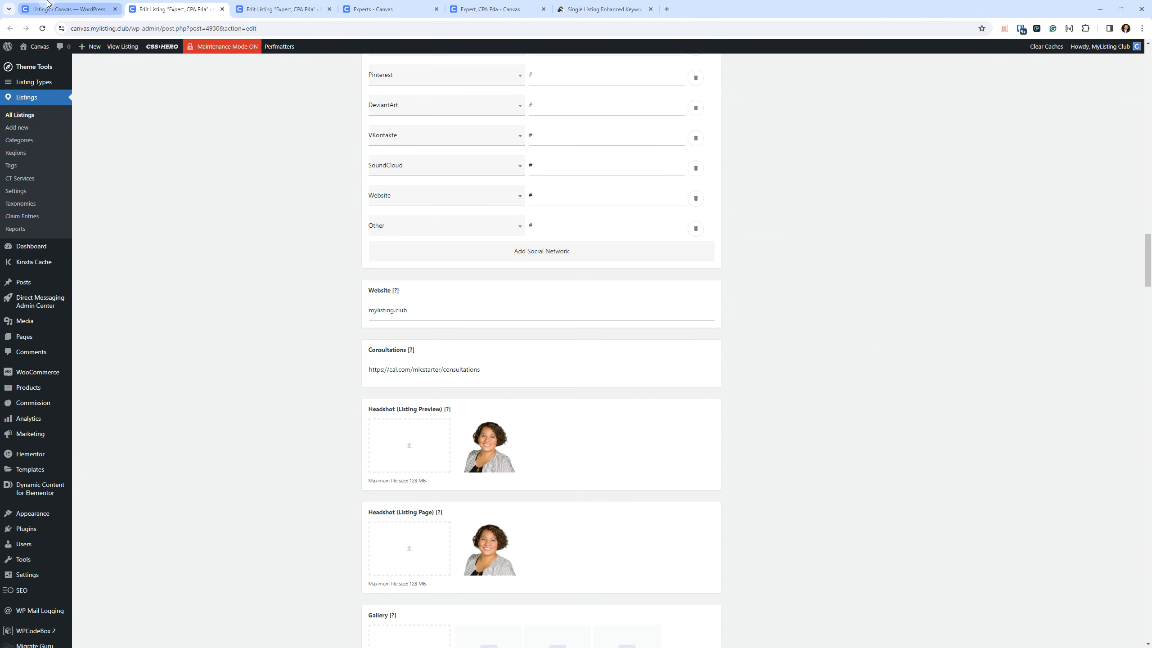
Compare the two open editors of the Expert, CPA P4a listing and close the duplicate.
left_click(286, 6)
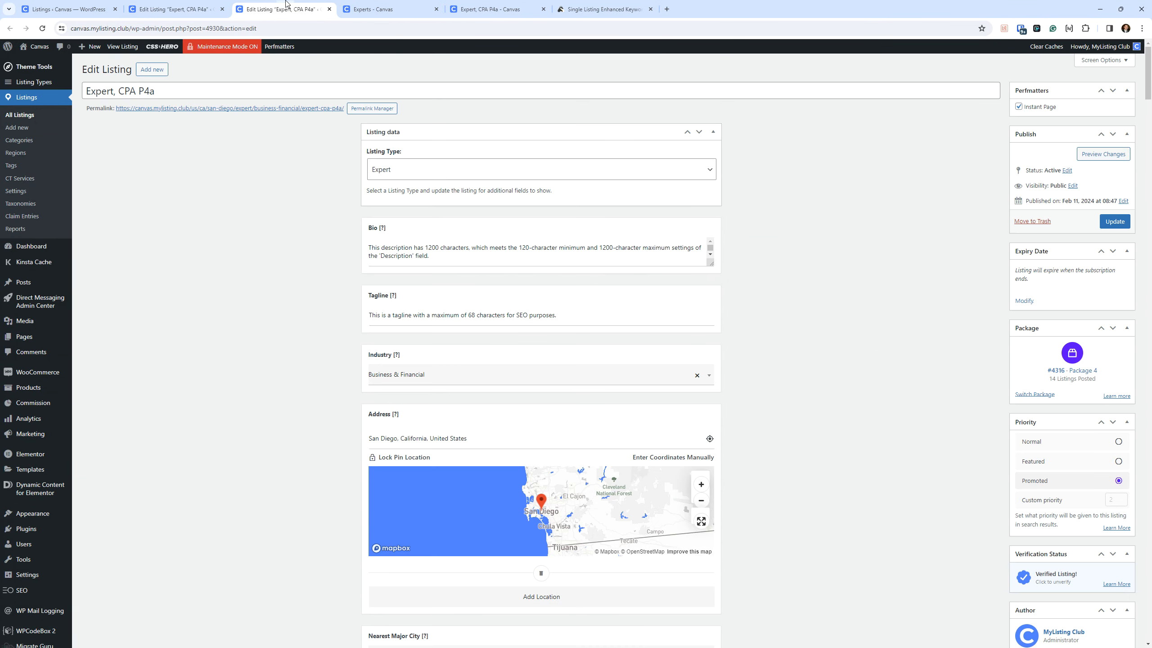
left_click(214, 9)
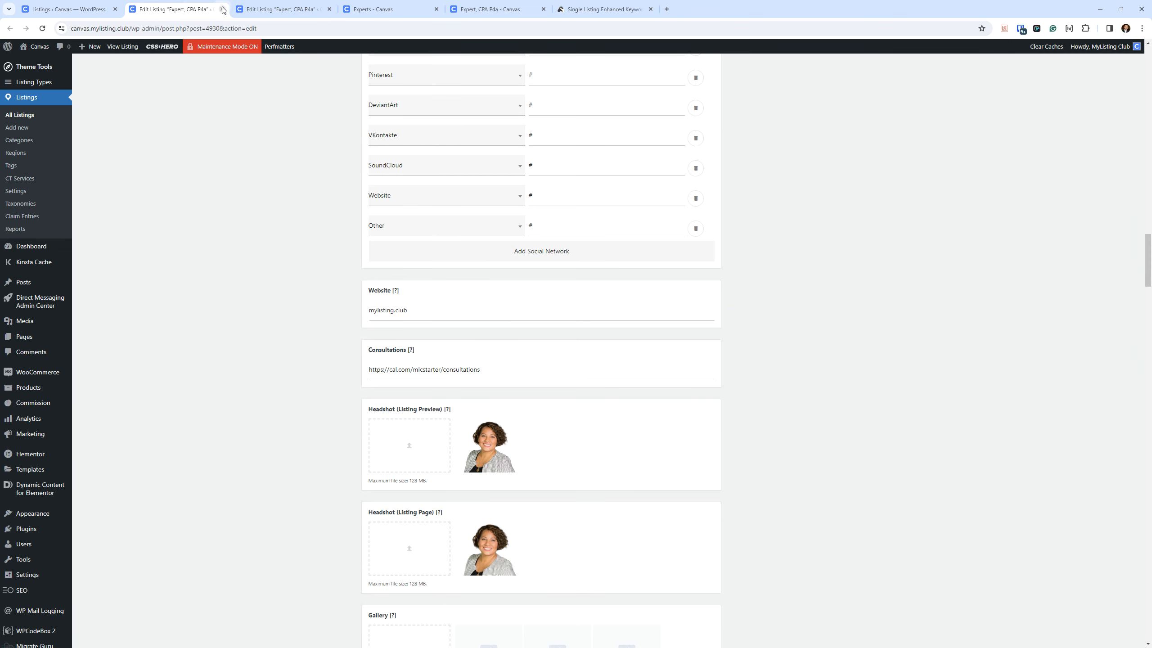
left_click(222, 9)
Open the Expert listing type for editing and examine its used fields and the custom field types on offer.
left_click(68, 9)
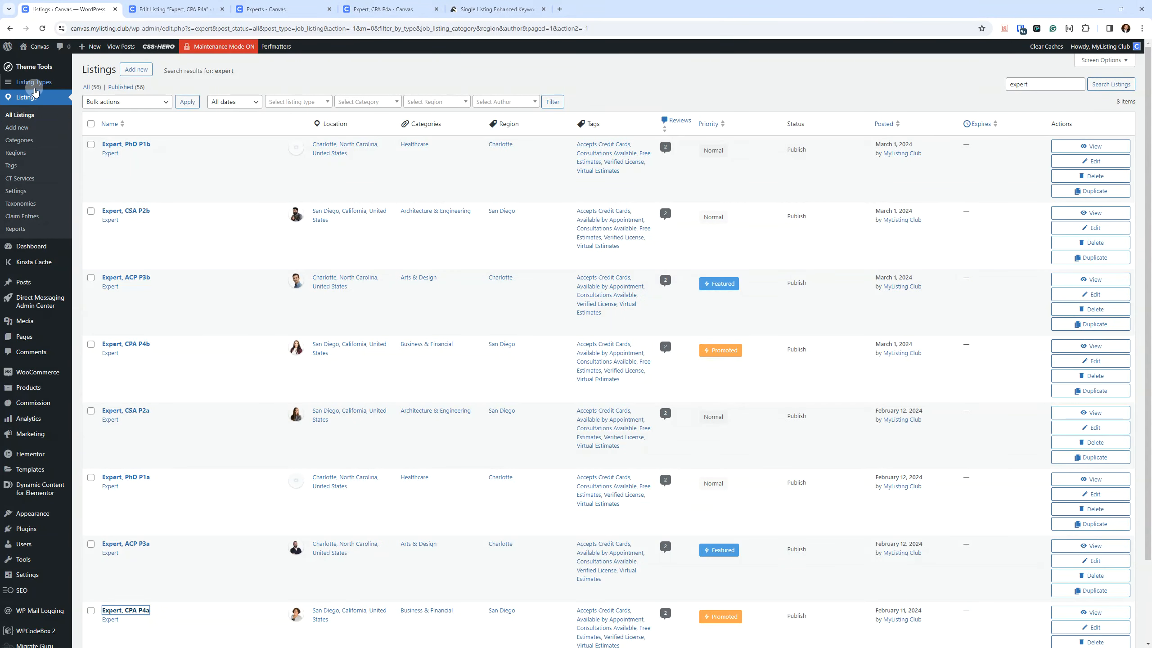
left_click(36, 89)
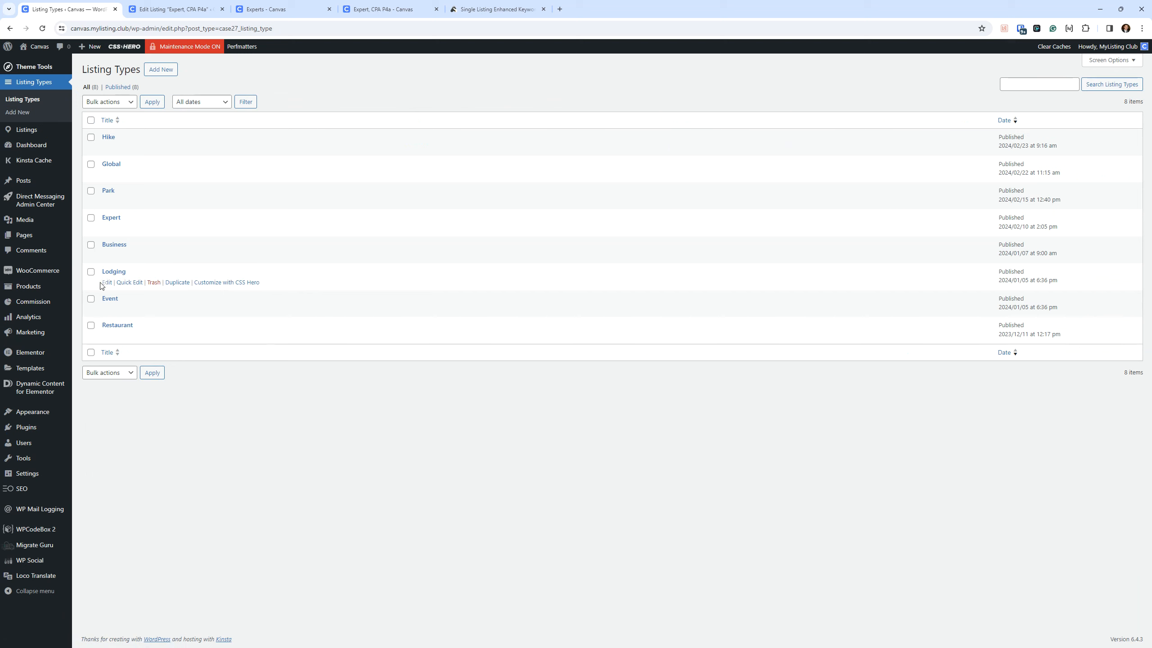
left_click(111, 218)
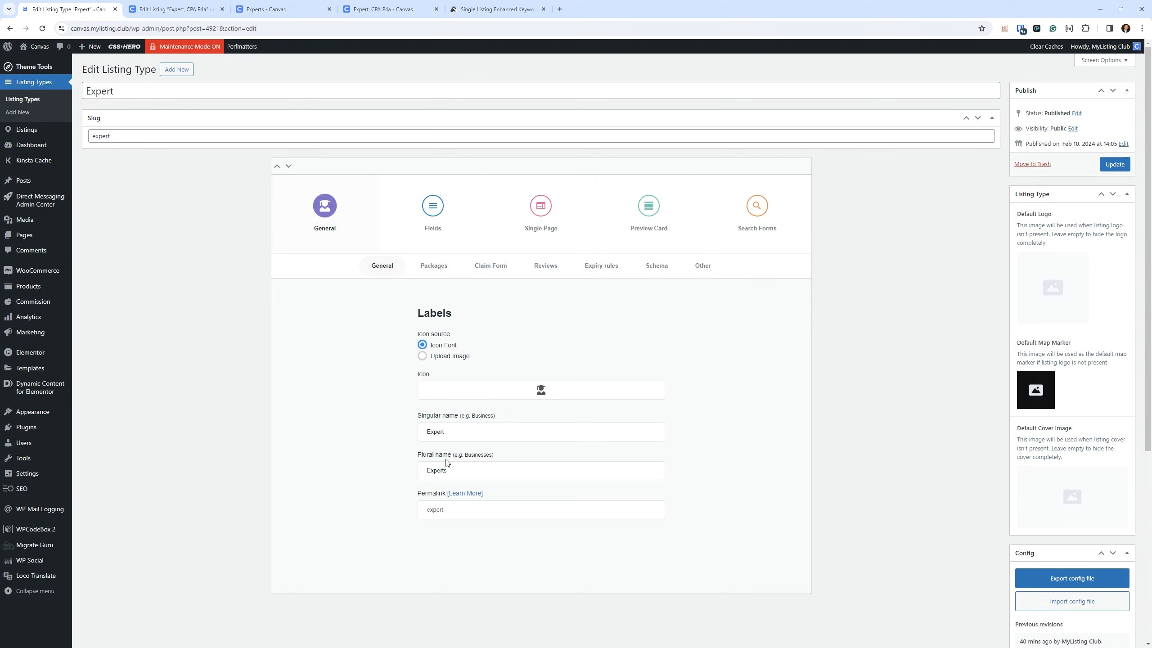
left_click(401, 197)
scroll(517, 304, "down", 10)
scroll(563, 325, "up", 4)
scroll(665, 274, "up", 3)
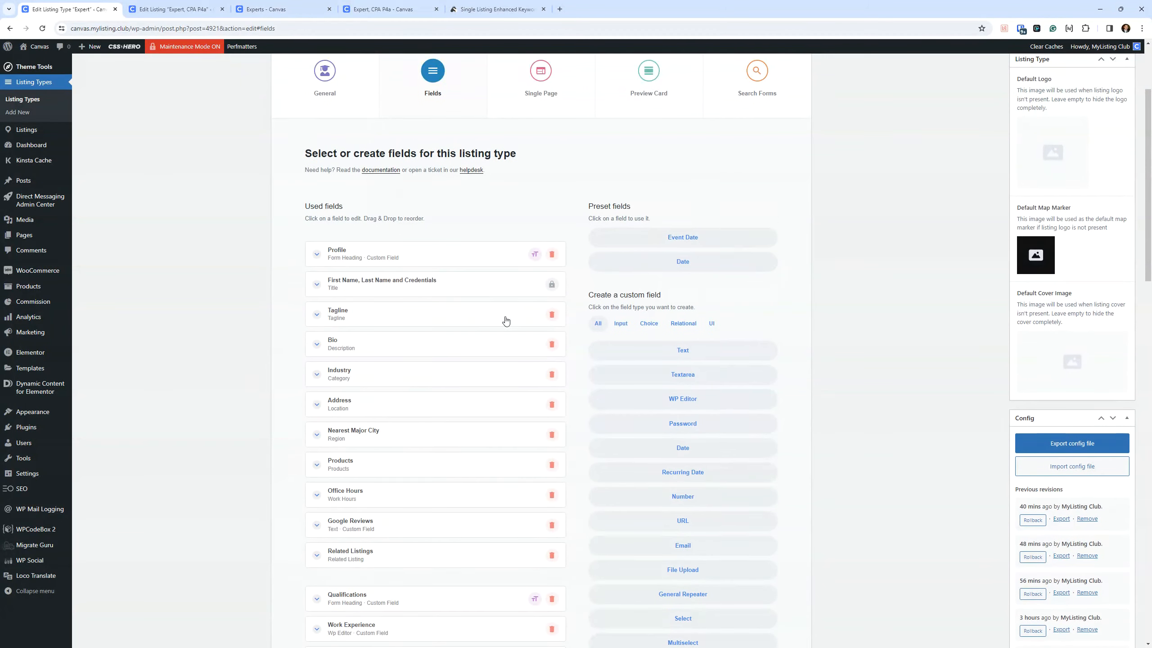
scroll(572, 320, "down", 8)
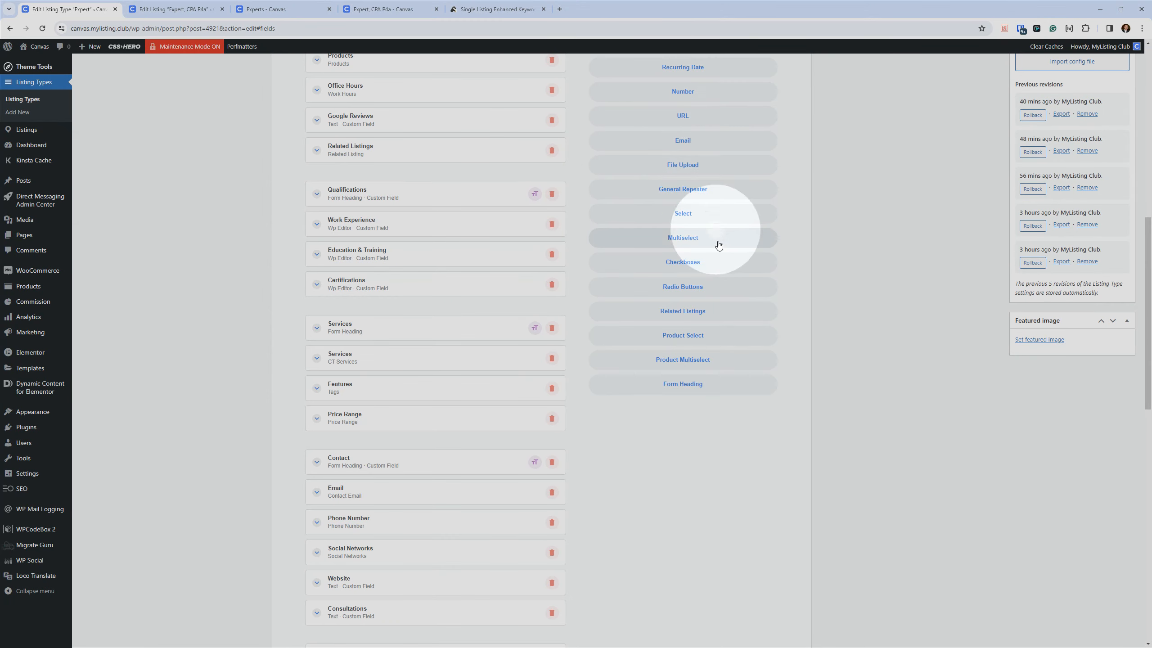
Return to the Expert, CPA P4a editor and examine its custom choice fields, from MultiSelect through General Repeater.
scroll(718, 245, "up", 3)
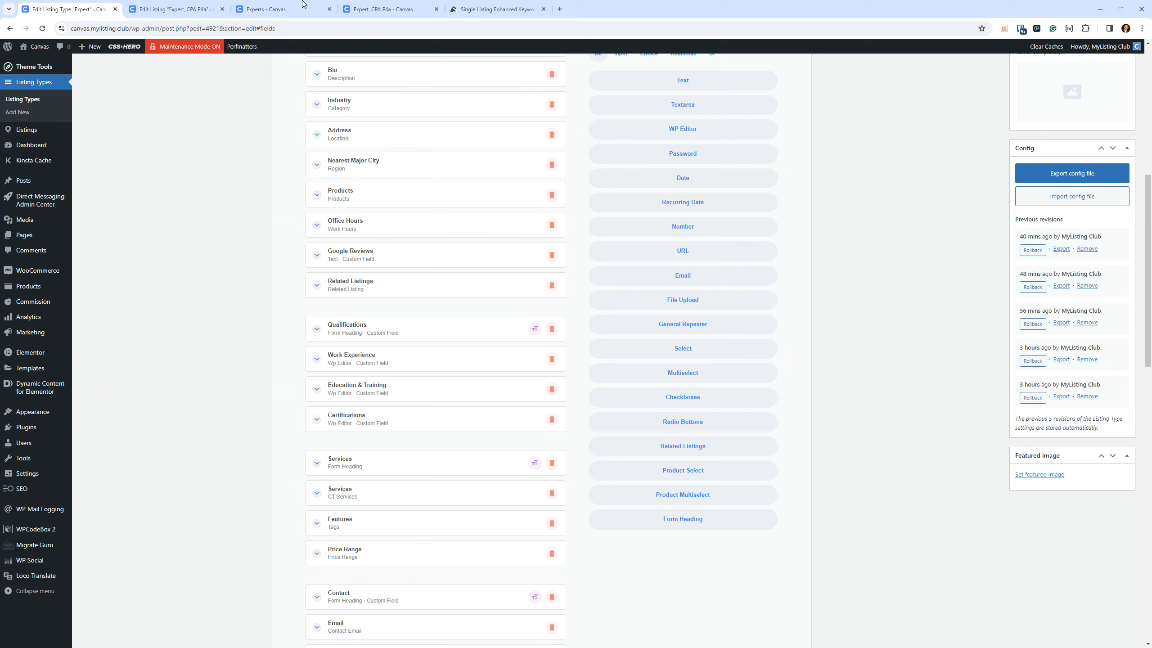
left_click(368, 6)
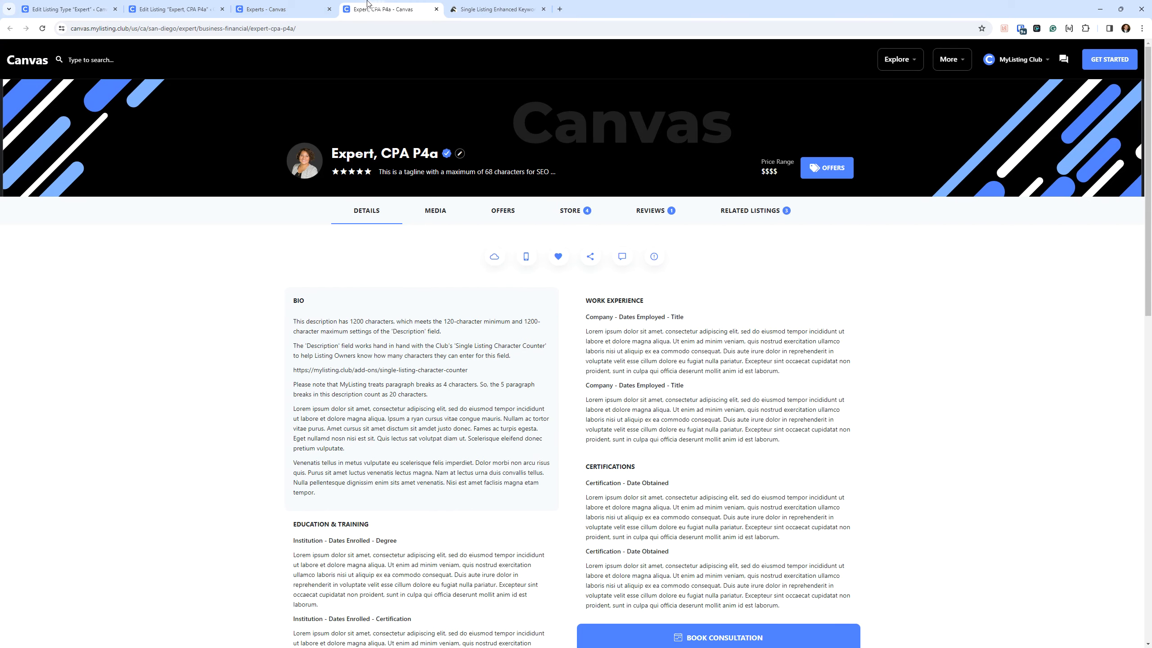
left_click(285, 6)
left_click(174, 9)
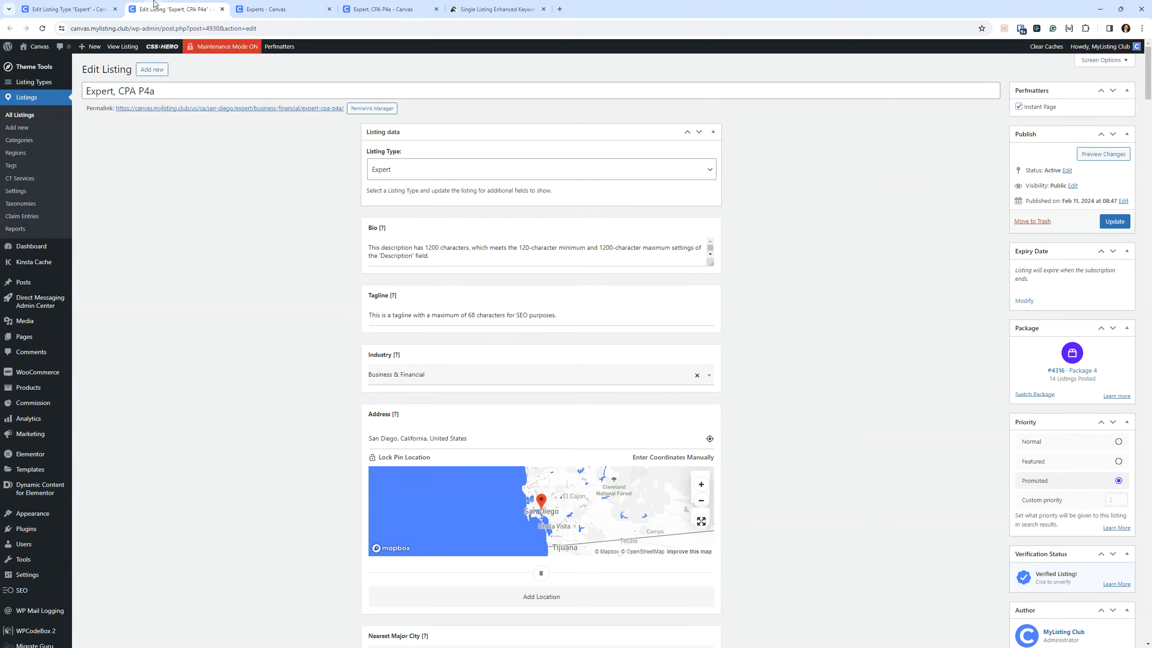
scroll(256, 415, "down", 15)
scroll(258, 441, "down", 20)
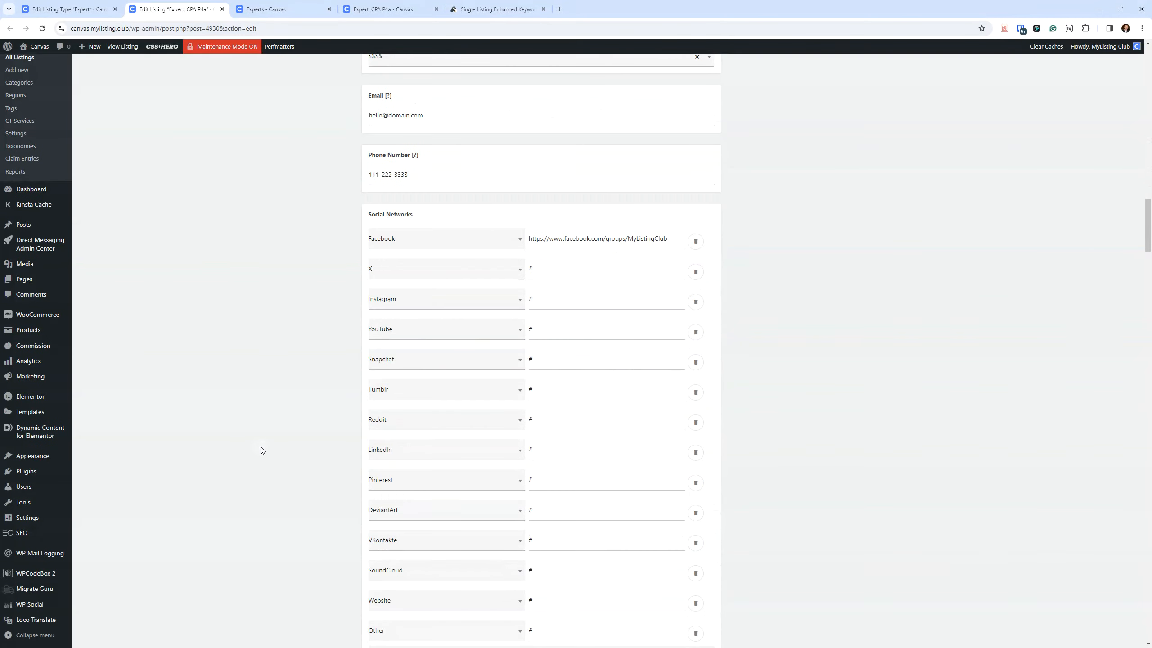
scroll(262, 462, "down", 20)
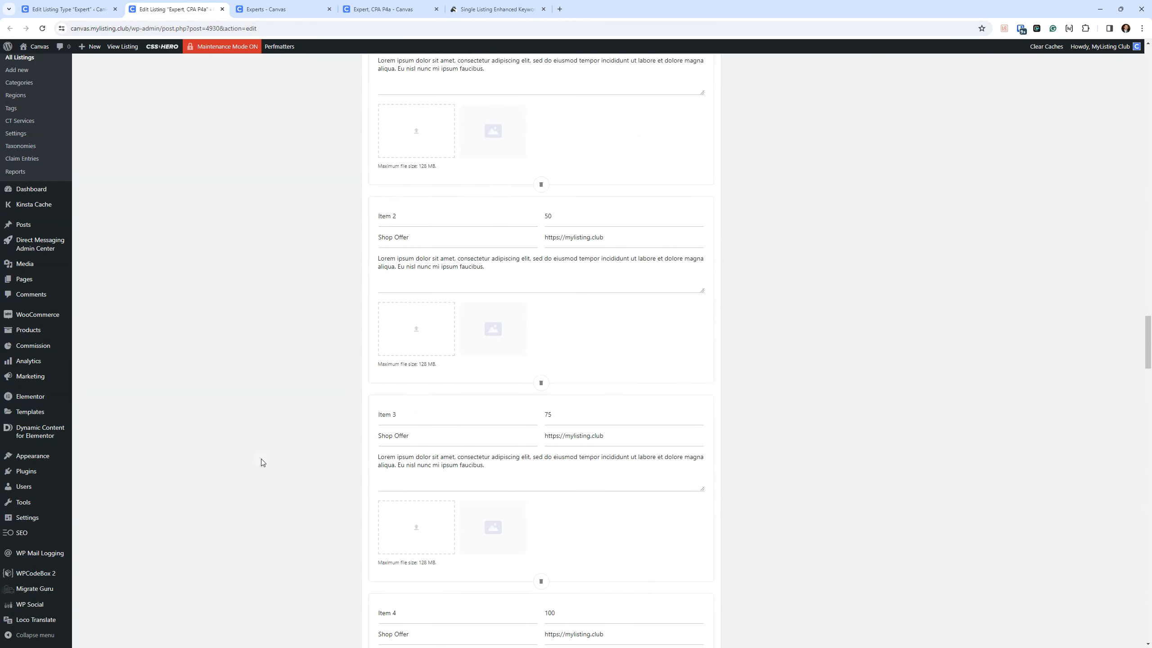
scroll(262, 462, "down", 12)
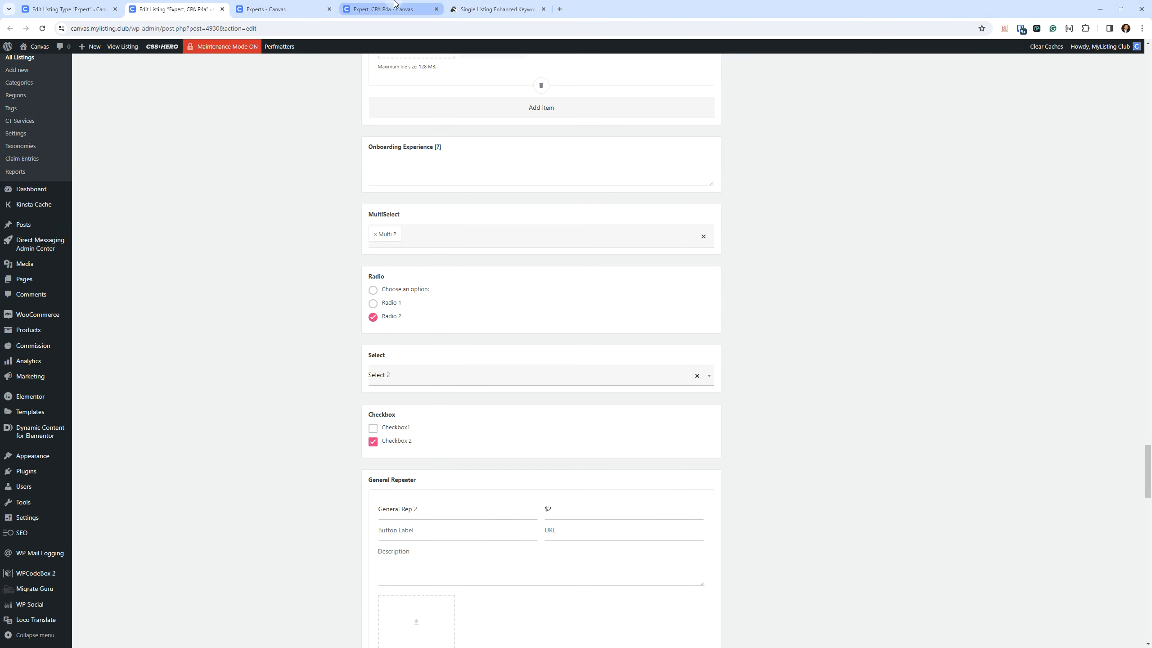
Run keyword searches on the Experts explore page for "multi" and "multi 1" to test the MultiSelect field.
left_click(286, 9)
left_click(47, 411)
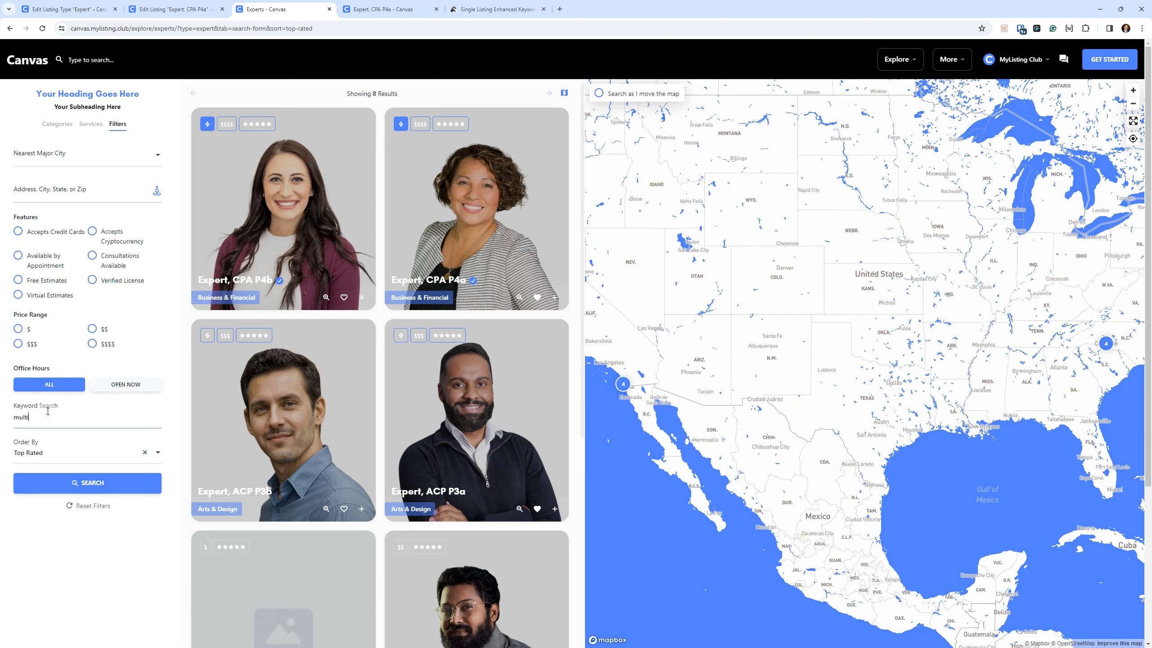
type("multi")
key("Return")
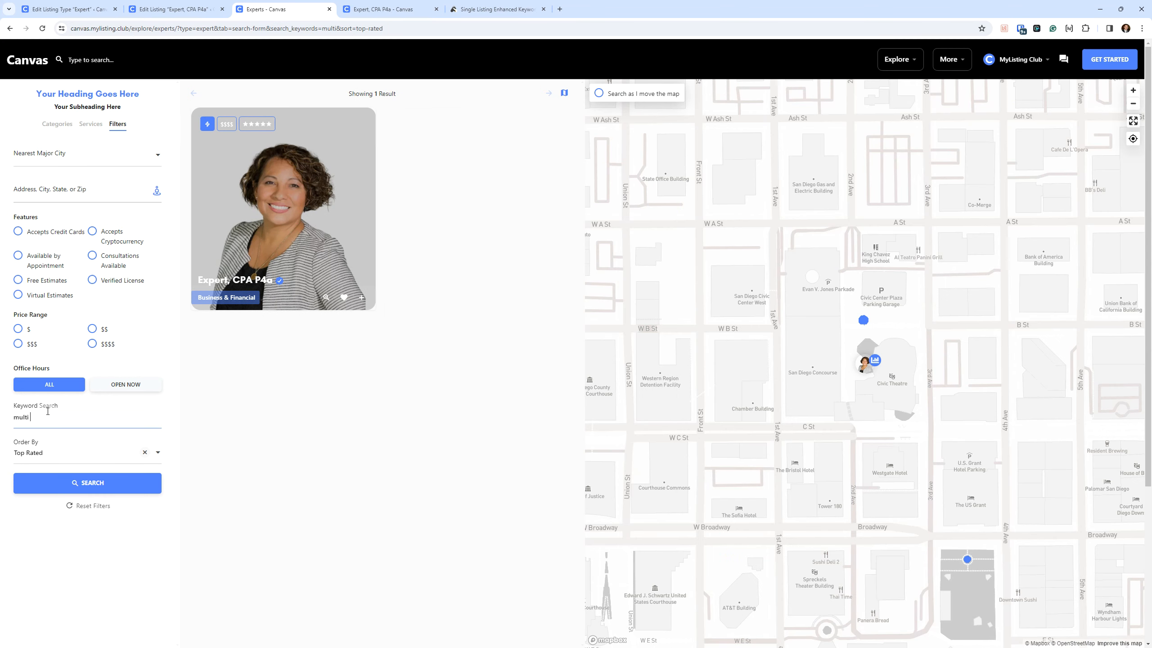
type("1")
Check the Radio field in the listing editor and search the experts by keyword for "radio 1" and "radio 2".
left_click(185, 4)
scroll(299, 251, "down", 2)
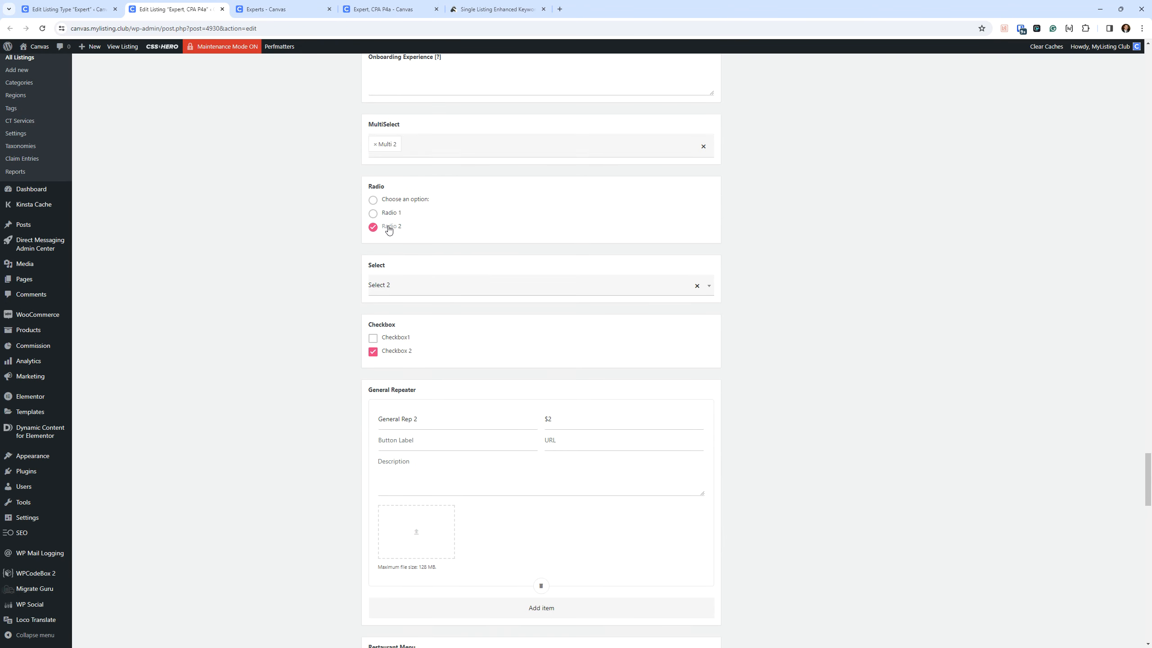
left_click(401, 5)
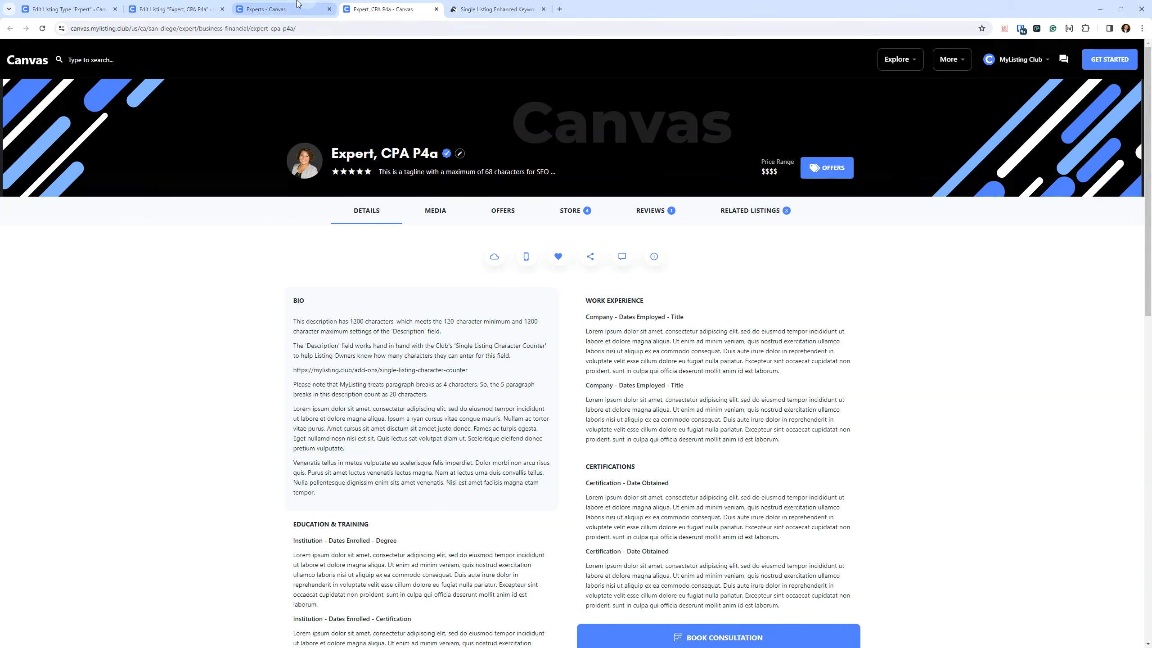
left_click(281, 9)
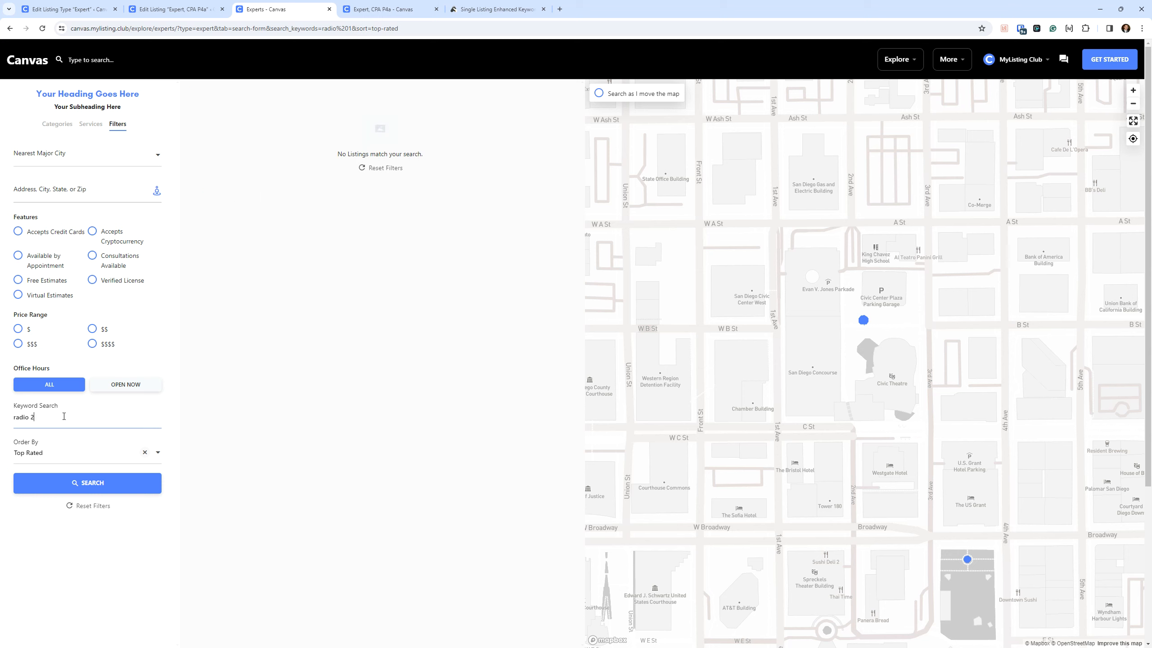
Check the Checkbox field in the listing editor and search the experts by keyword for "checkbox 2".
left_click(215, 4)
scroll(361, 116, "down", 3)
left_click(370, 4)
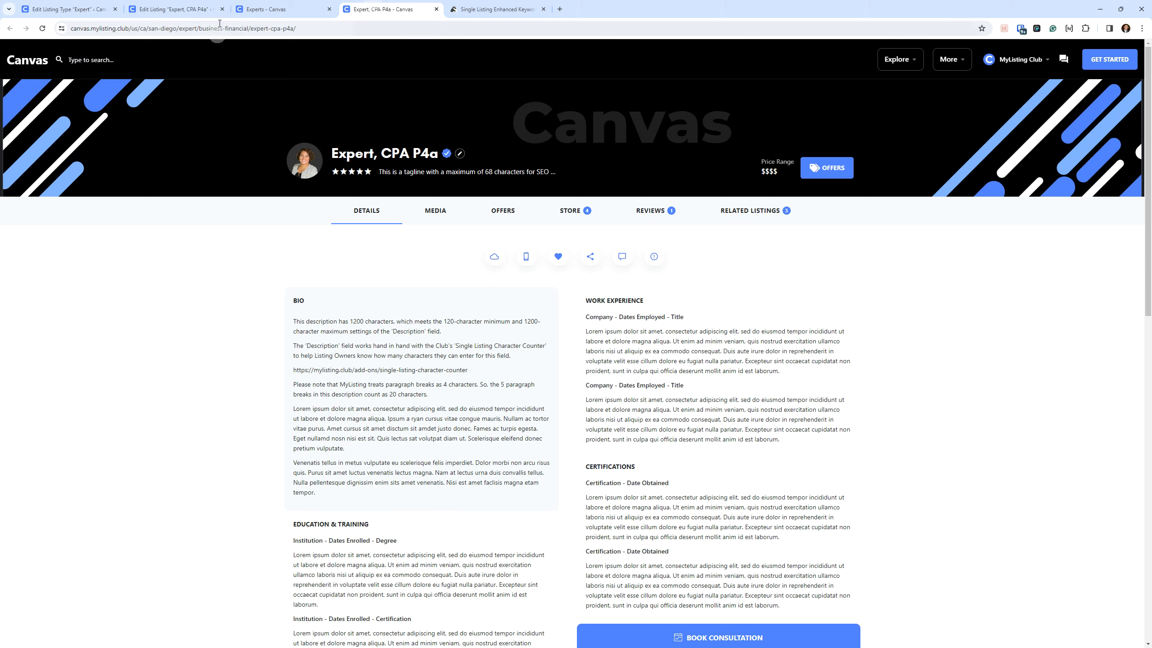
left_click(273, 8)
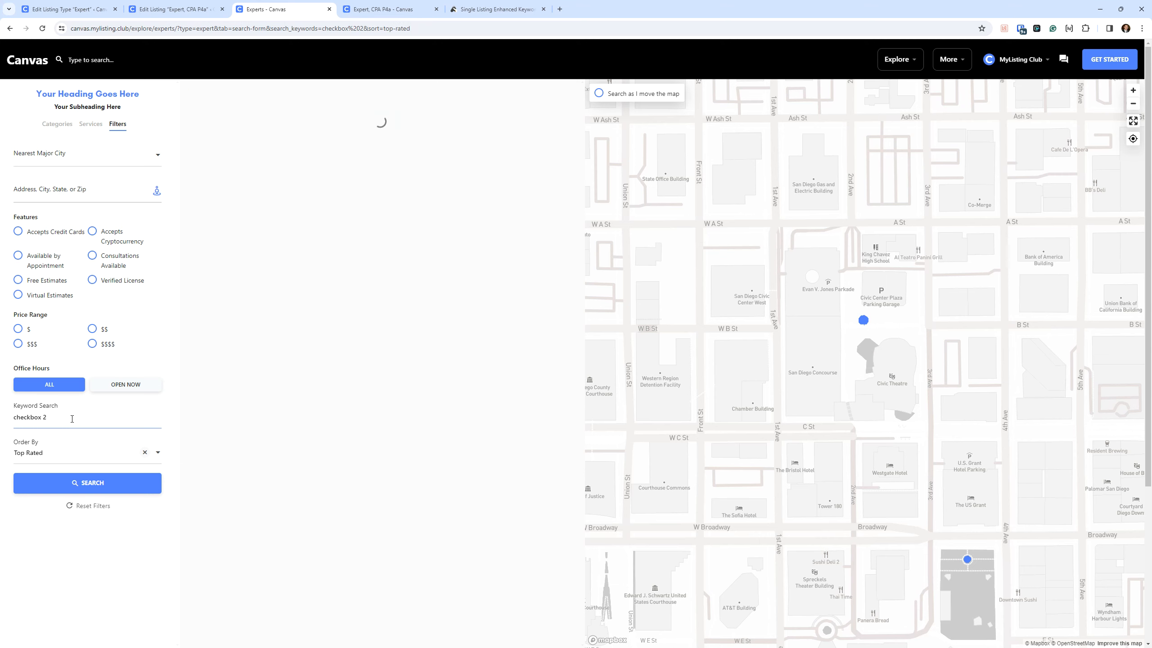
Check the General Repeater item in the listing editor and search the experts by keyword for "general rep 1".
left_click(176, 9)
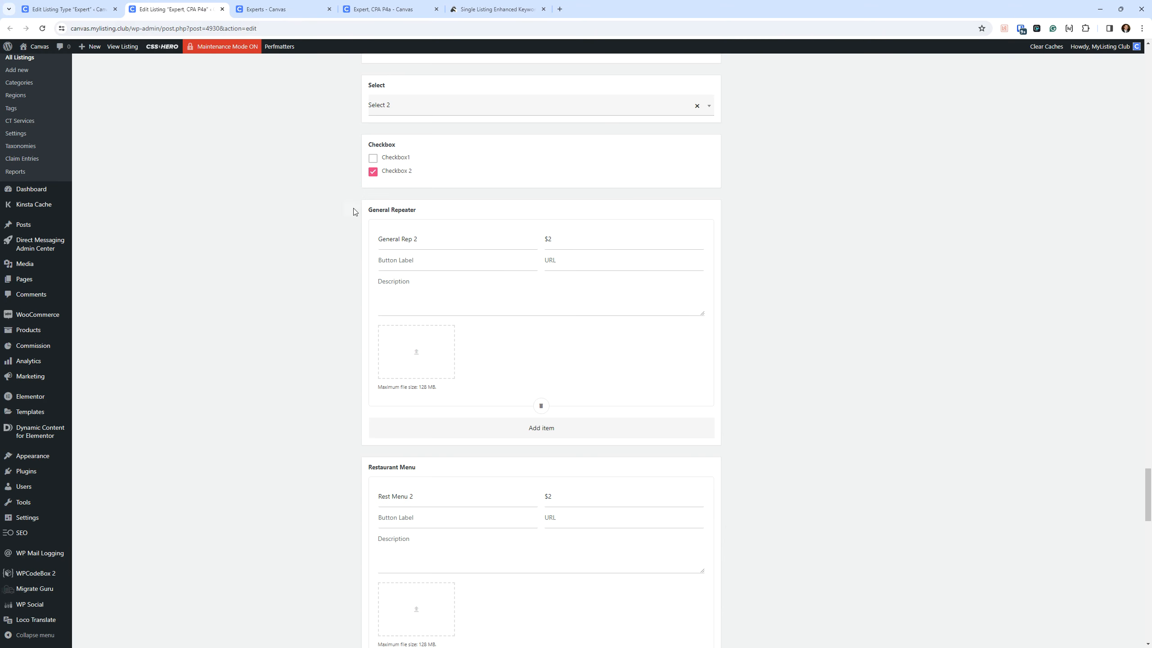
scroll(295, 283, "down", 3)
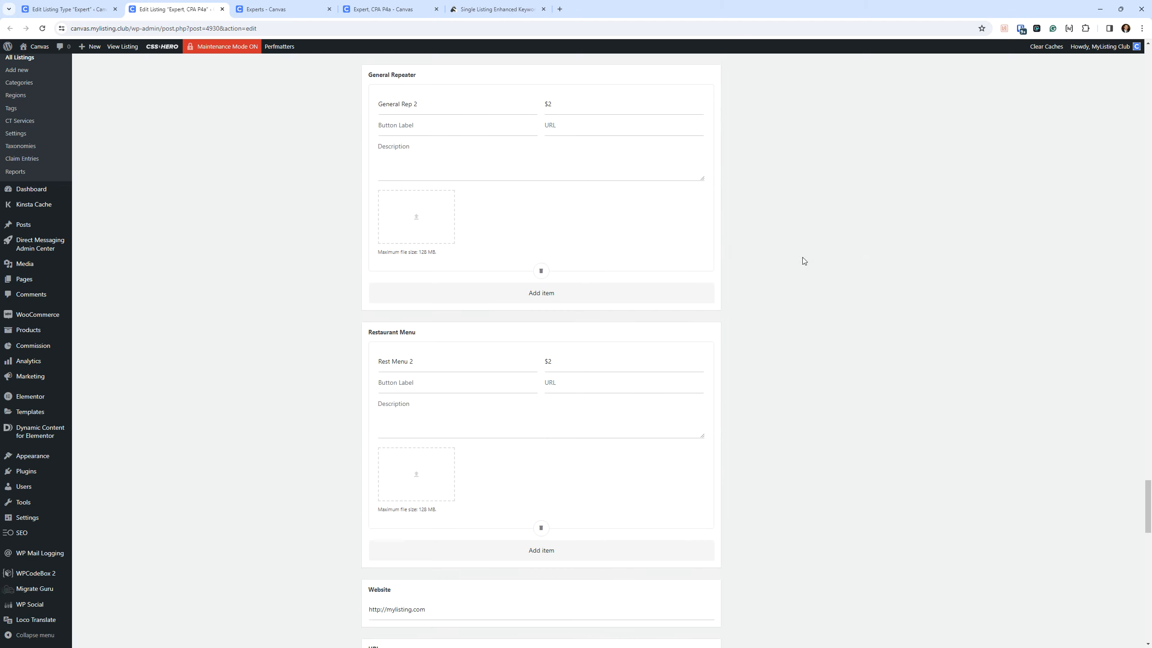
left_click(427, 104)
key("ctrl+a")
left_click(272, 9)
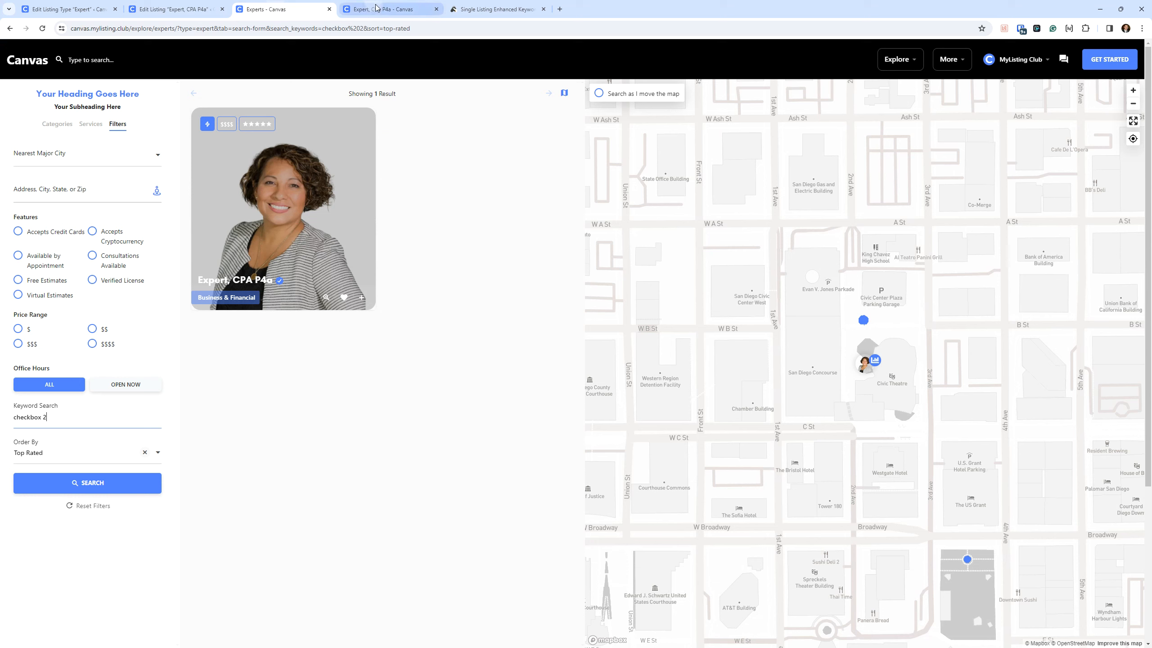
triple_click(88, 416)
type("general rep 1")
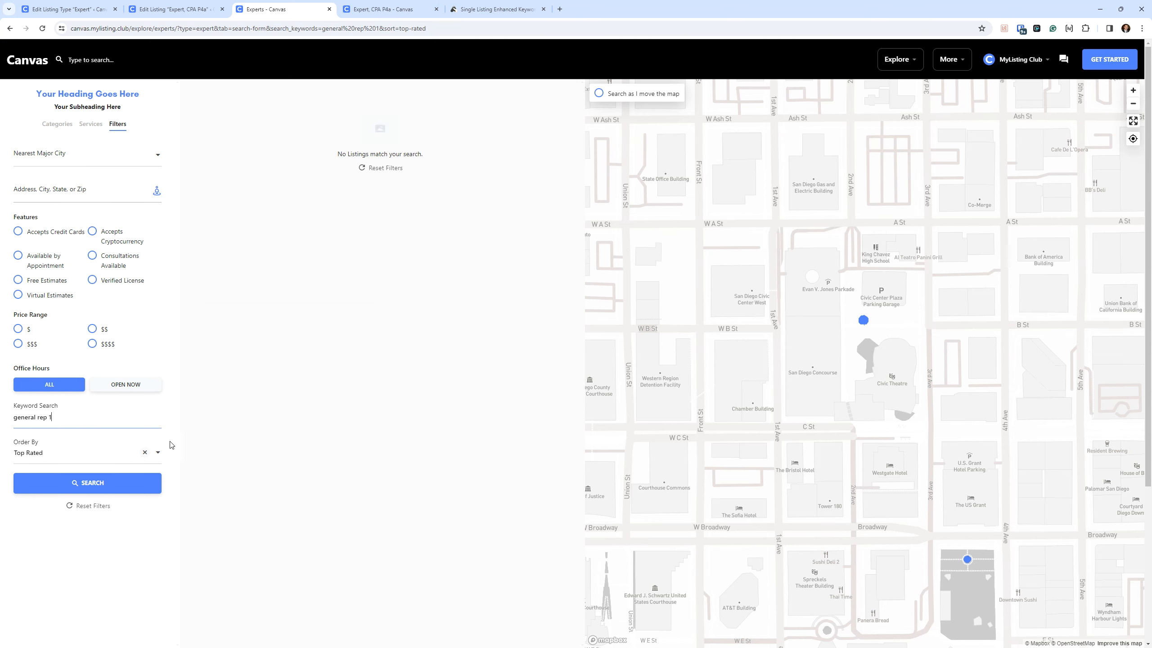
Check the Restaurant Menu item in the listing editor and search the experts for "rest menu 1" and "rest menu 2".
left_click(173, 8)
scroll(341, 492, "down", 4)
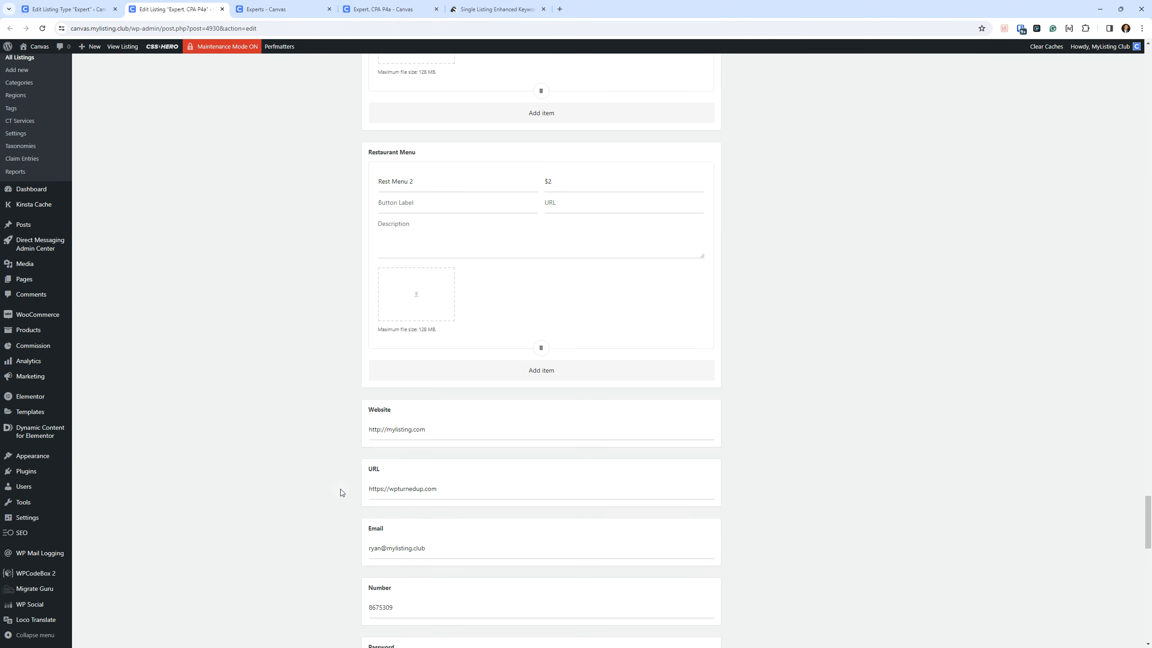
left_click(266, 8)
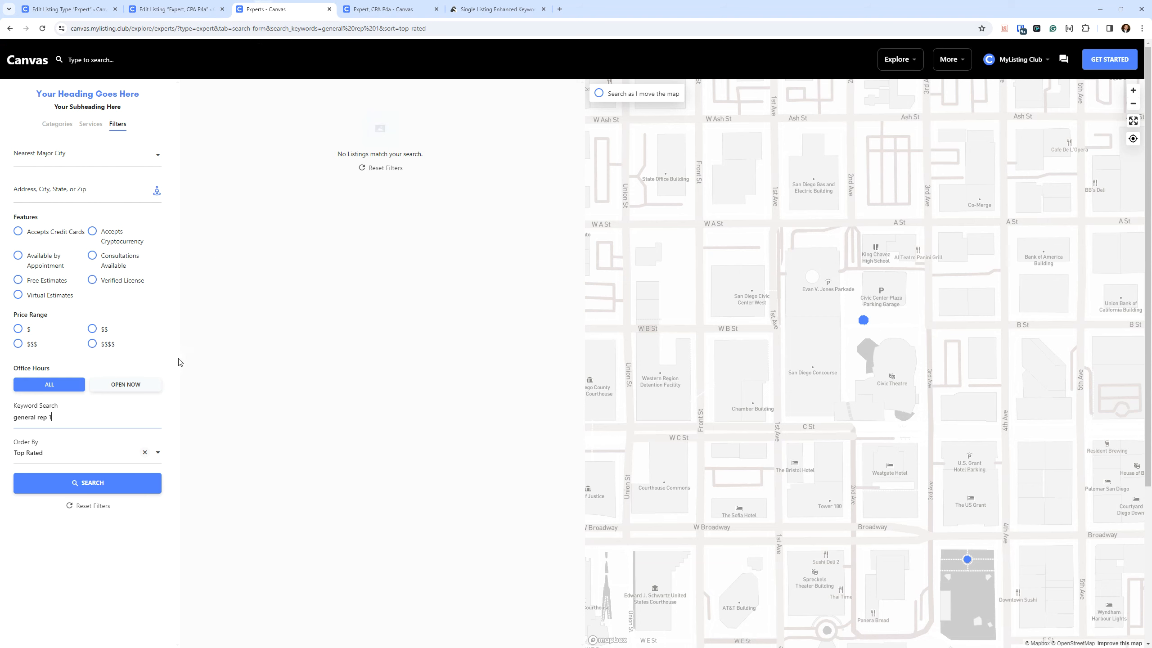
triple_click(114, 418)
type("rest menu")
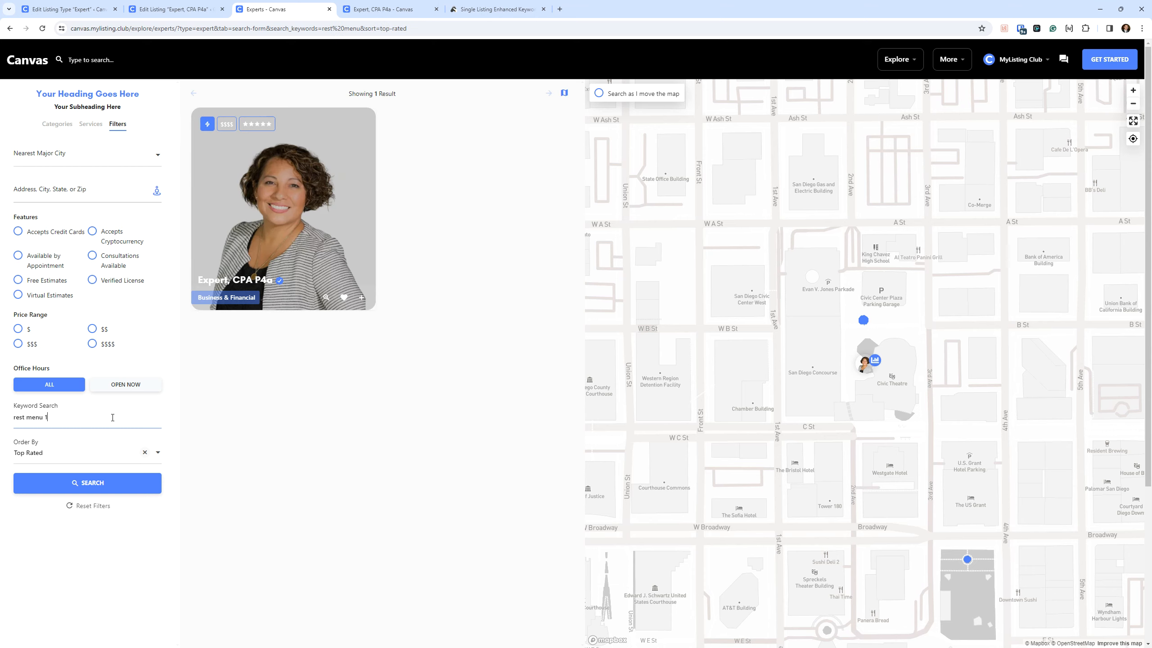
type(" 1")
key("BackSpace")
type("2")
Check the Website field in the listing editor and search the experts for "mylisting.club" and "mylisting.com".
left_click(174, 9)
scroll(329, 393, "down", 3)
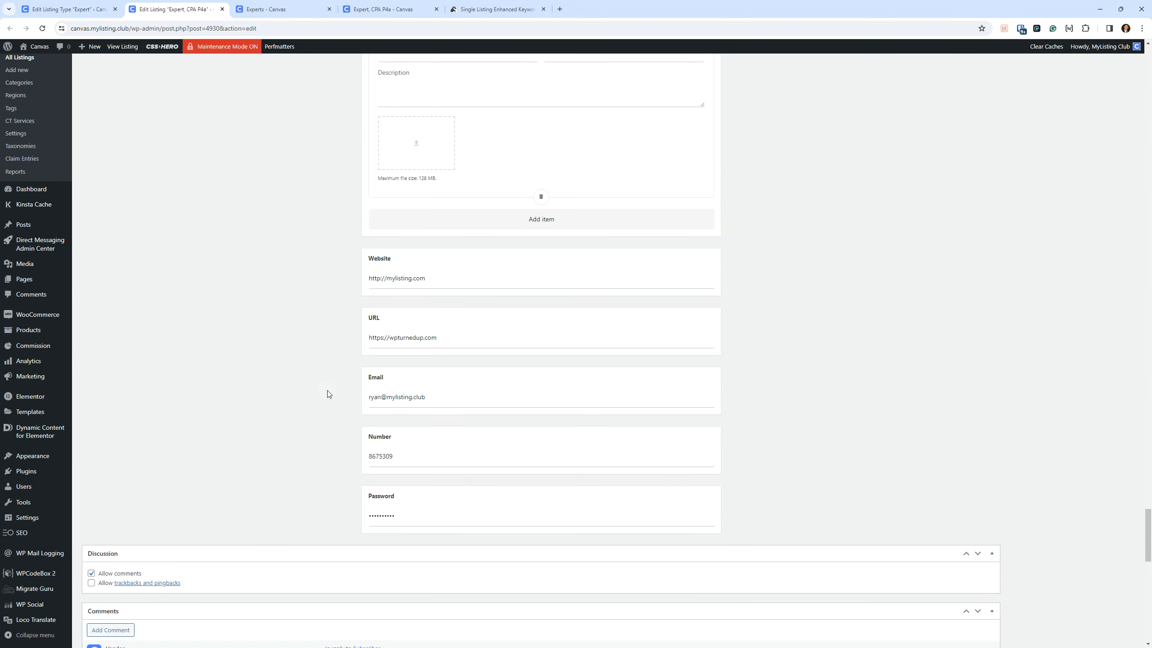
left_click_drag(424, 253, 332, 258)
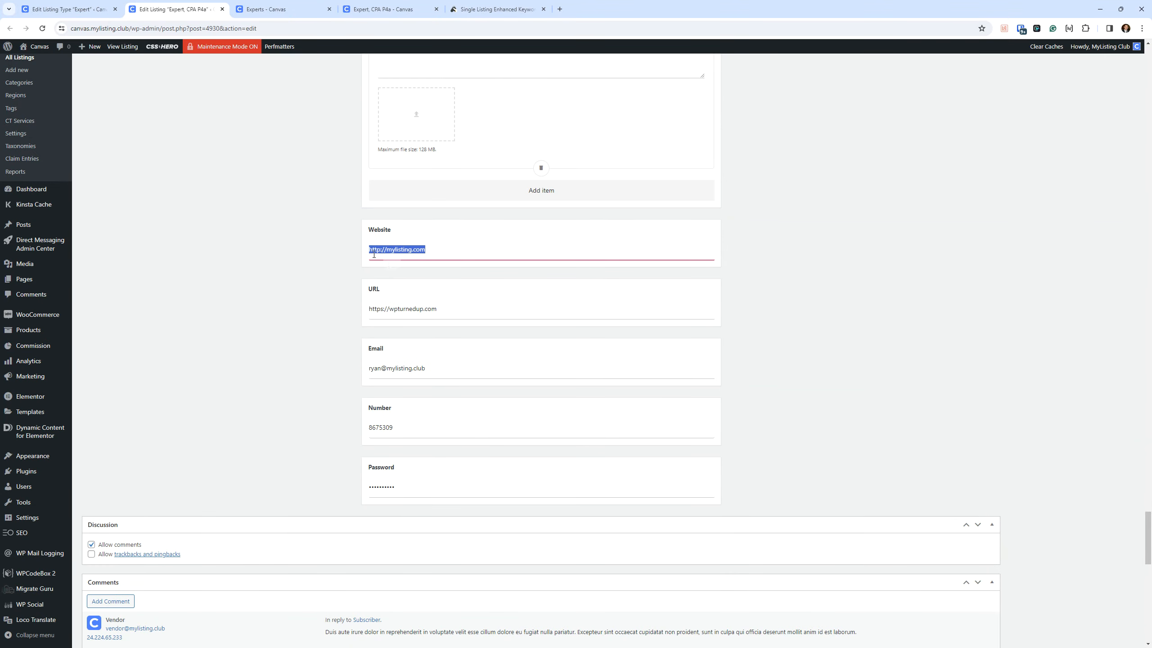
left_click(495, 9)
left_click(281, 9)
left_click(391, 9)
left_click(277, 4)
left_click(84, 480)
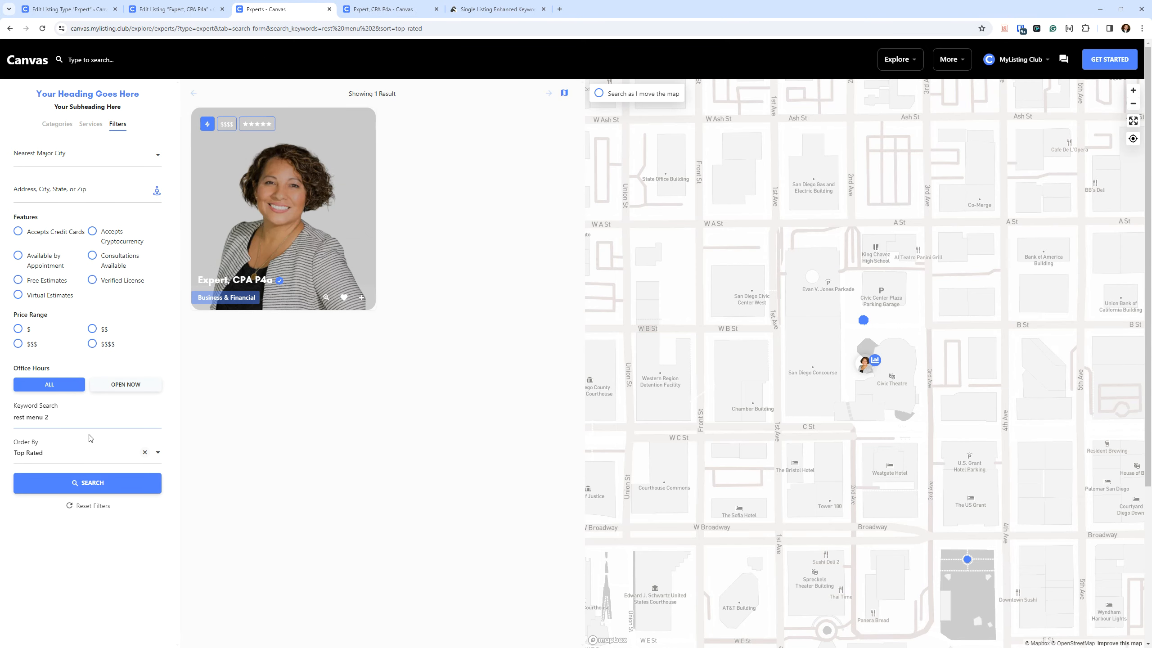
triple_click(97, 423)
type("my")
key("Return")
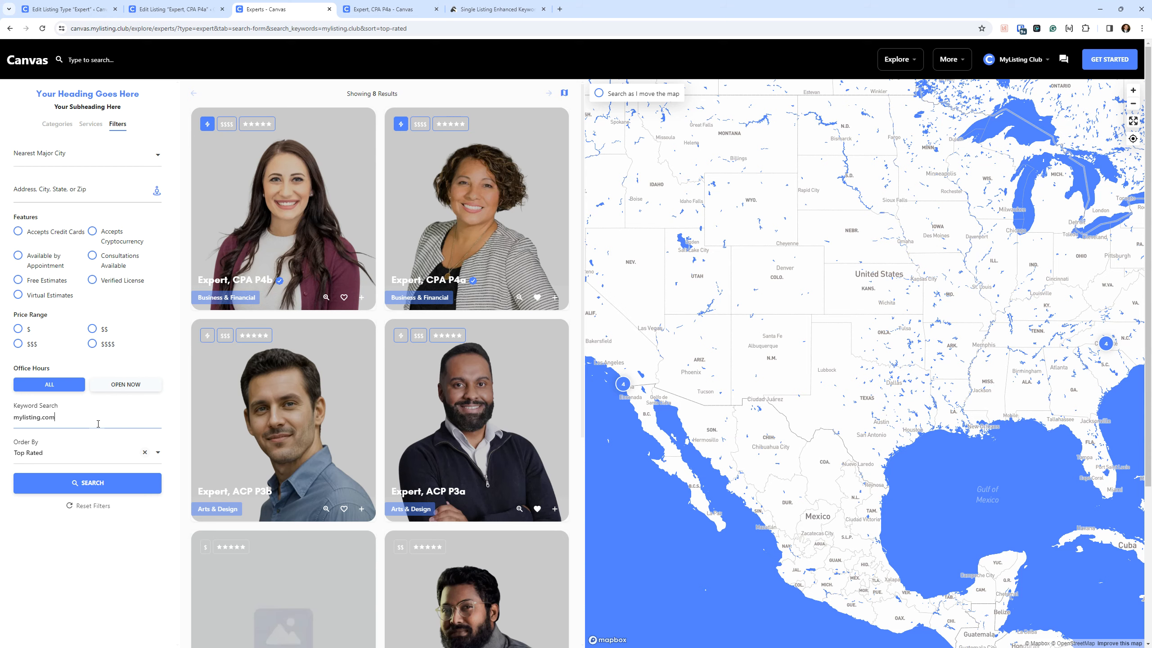
key("Return")
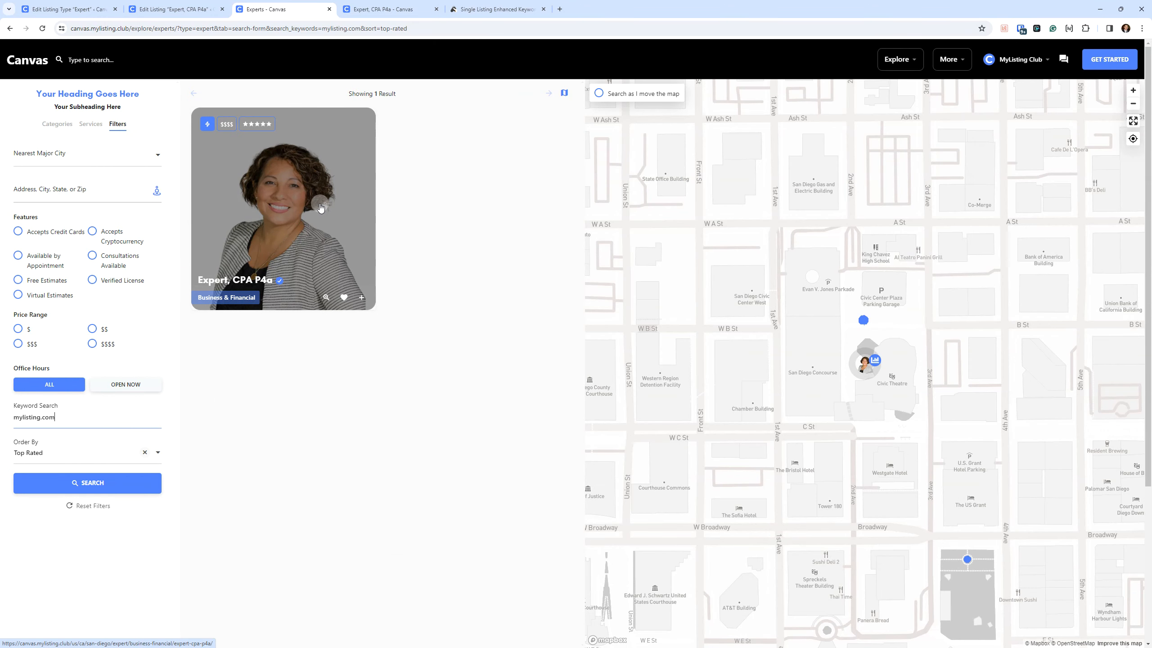
Check the URL field in the listing editor and search the experts by keyword for "wpturnedup.com".
left_click(176, 9)
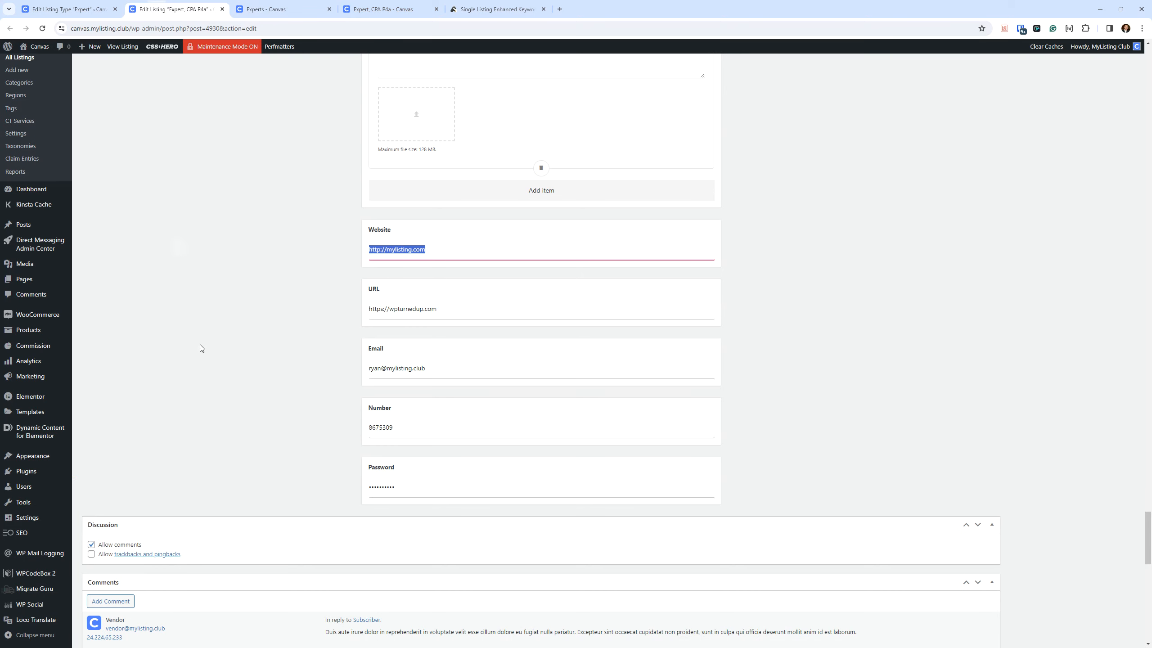
scroll(208, 359, "down", 2)
left_click_drag(433, 219, 222, 217)
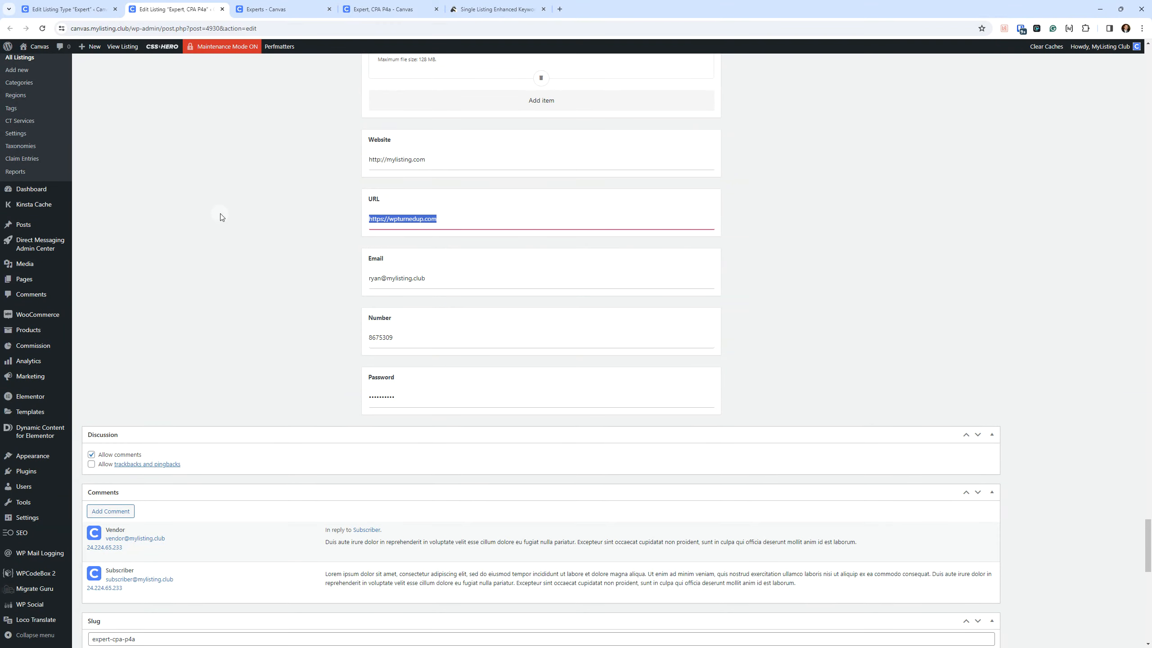
left_click(383, 9)
left_click(272, 9)
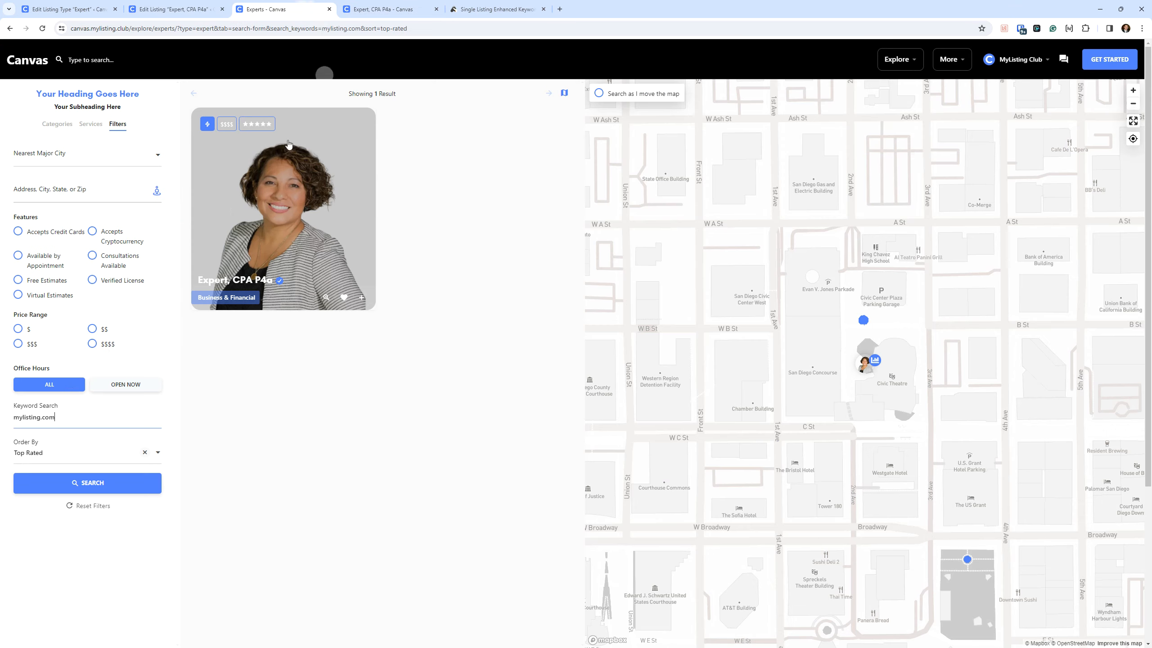
double_click(68, 414)
type("wpturned")
key("Return")
type("up")
key("Return")
type(".com")
key("Return")
Search the experts for the non-matching "wpturnedup.club" and compare it with the URL field in the listing editor.
key("BackSpace")
key("BackSpace")
type("lub")
key("Return")
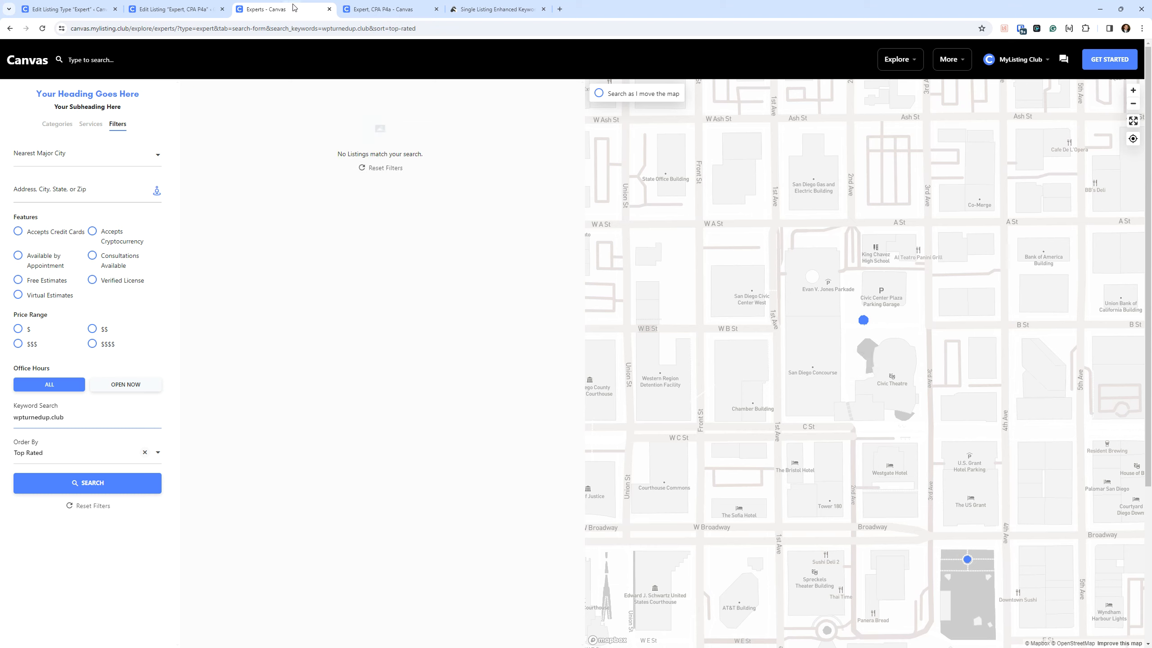
left_click(173, 9)
left_click(445, 210)
left_click_drag(442, 218, 296, 212)
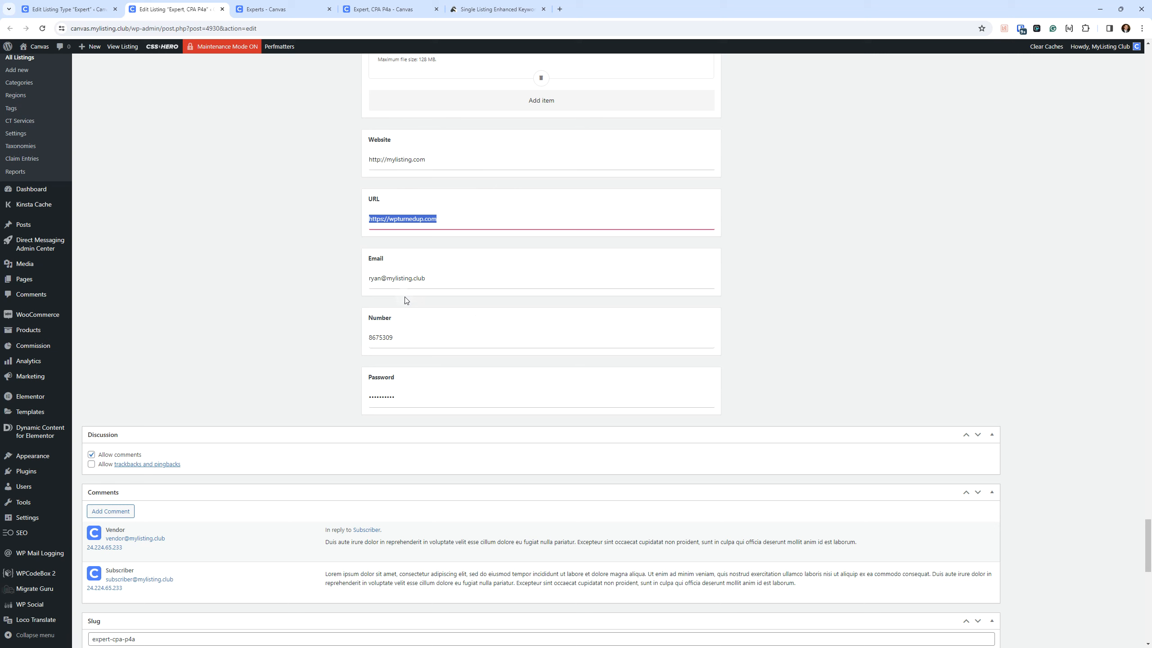
Copy the custom Email field's address from the listing editor and search the experts for it and for its .com variant.
left_click_drag(434, 281, 374, 267)
right_click(425, 278)
left_click(467, 321)
left_click(272, 9)
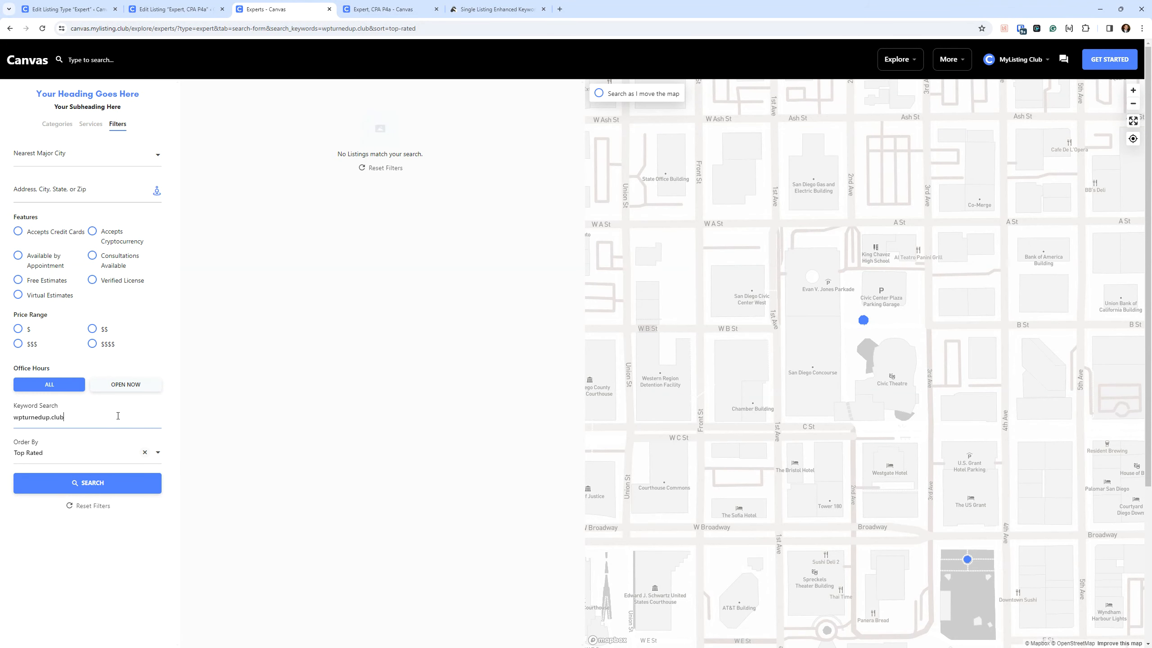
triple_click(104, 417)
key("ctrl+v")
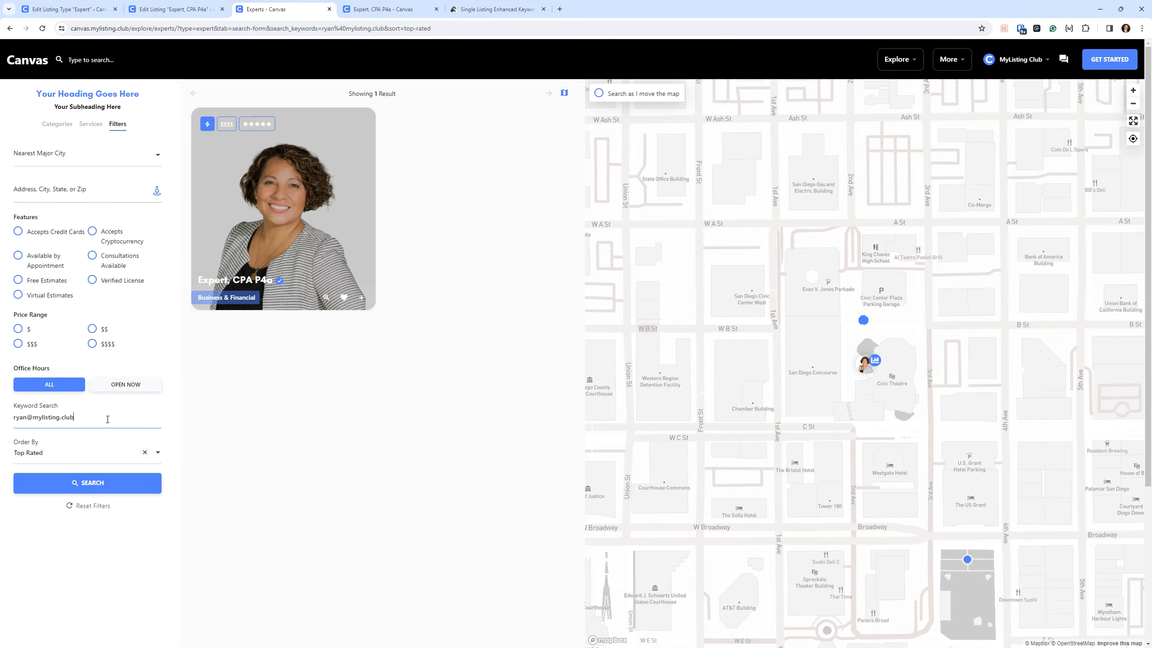
type("om")
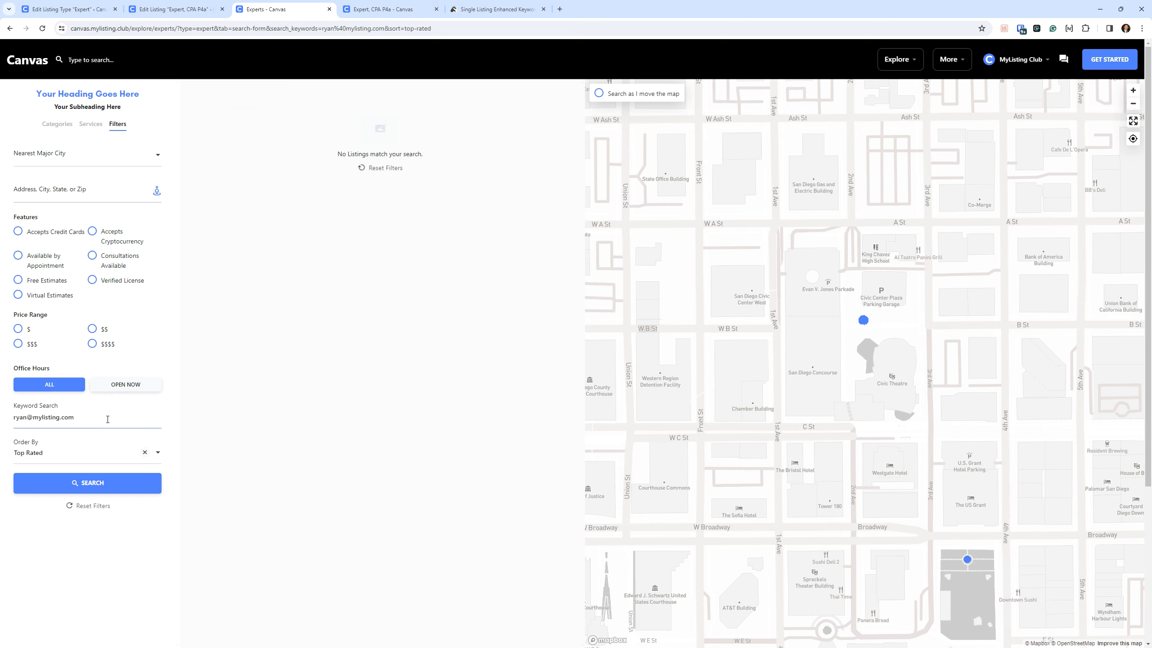
Copy the Number field's value from the listing editor, search the experts for it and its variant ending in 8, and recheck the field.
left_click(172, 9)
left_click(389, 348)
key("ctrl+a")
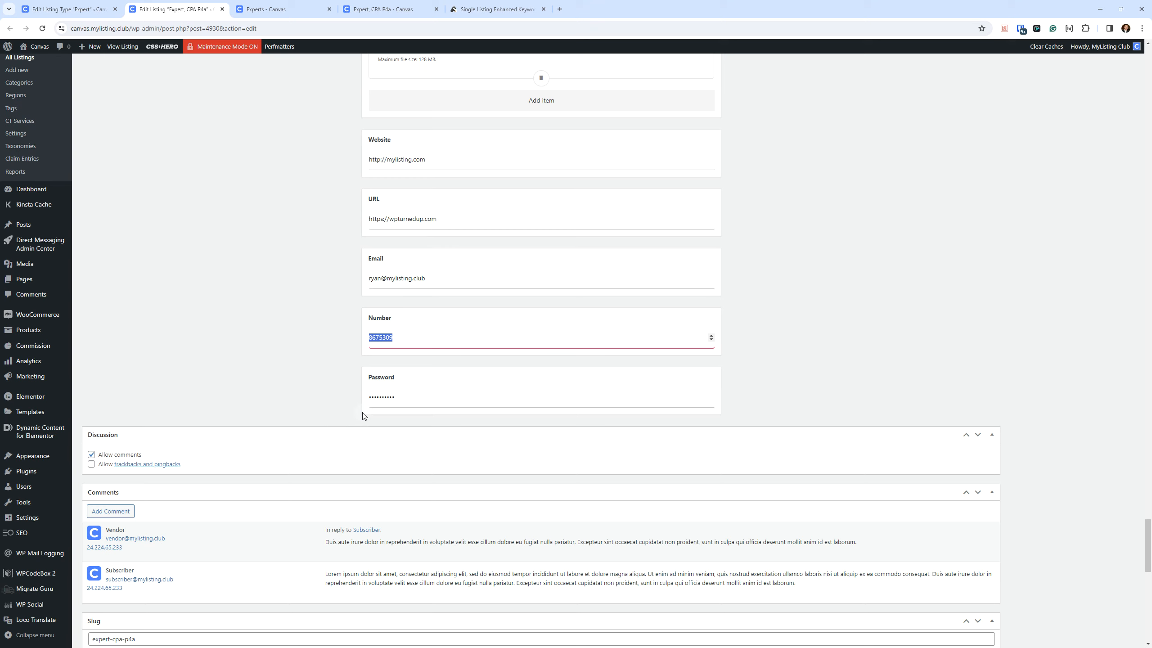
left_click(290, 9)
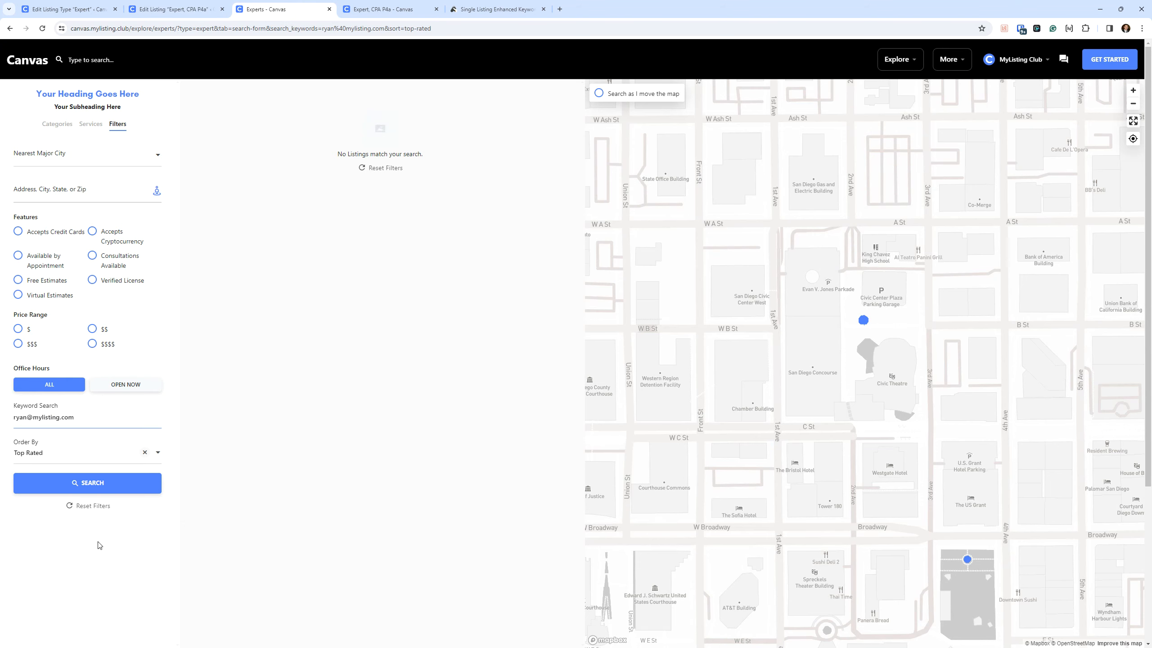
triple_click(64, 418)
type("867")
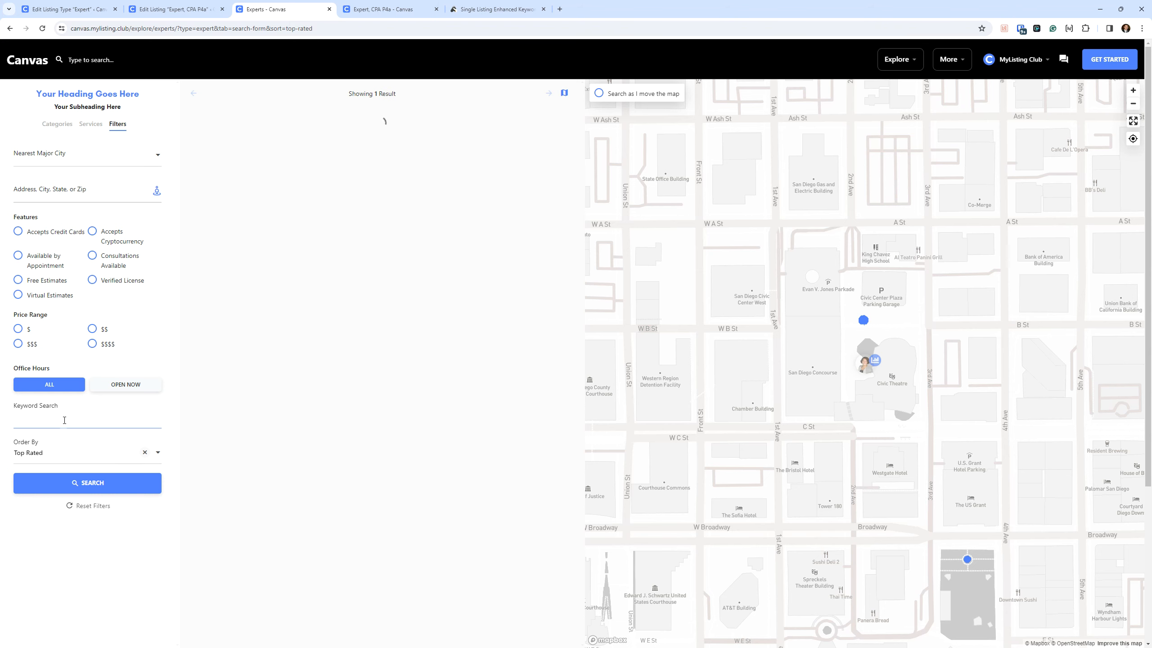
type("8675308")
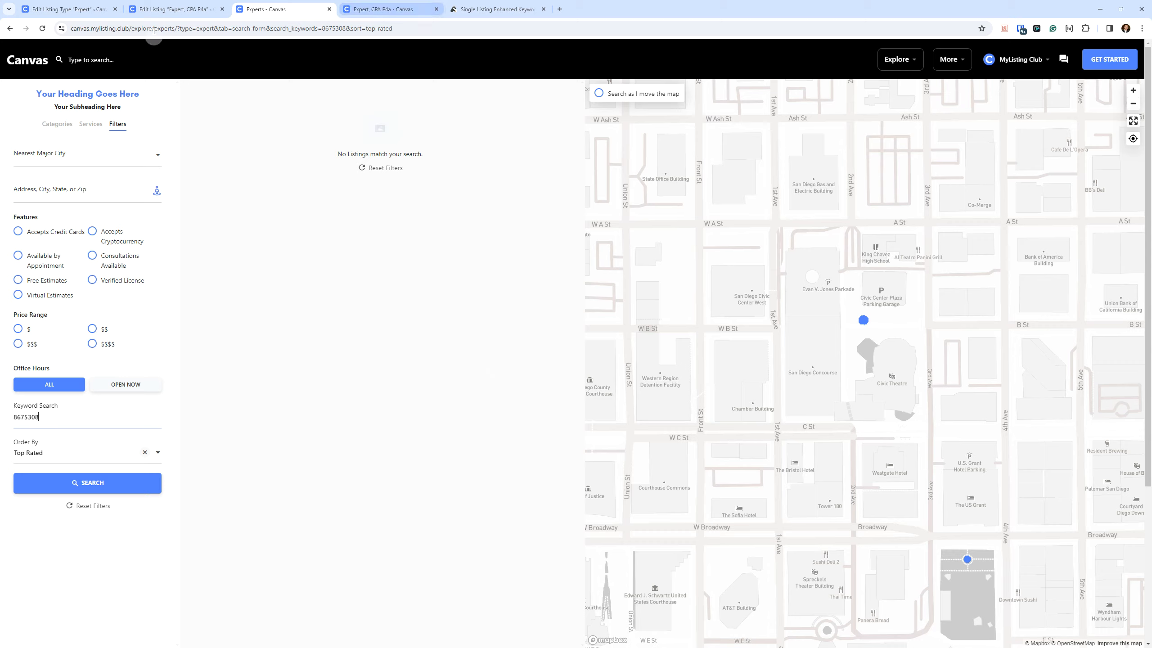
left_click(193, 8)
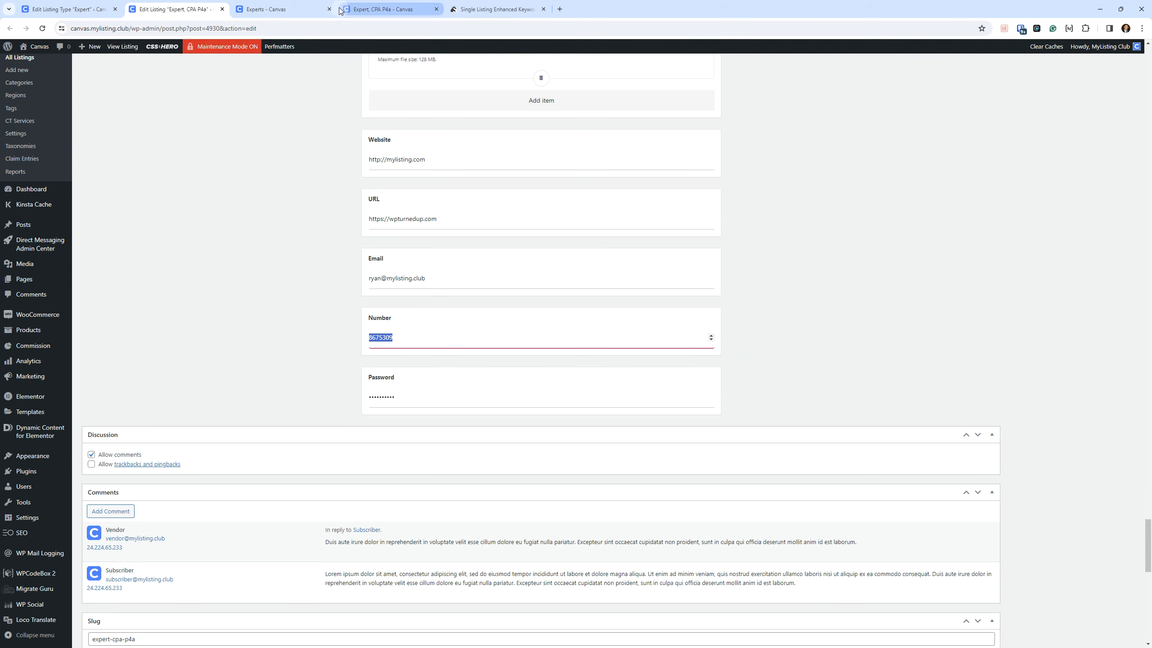
key("ctrl+Tab")
Search the experts by keyword for the listing's Password field value and for a misspelled variant of it.
double_click(117, 412)
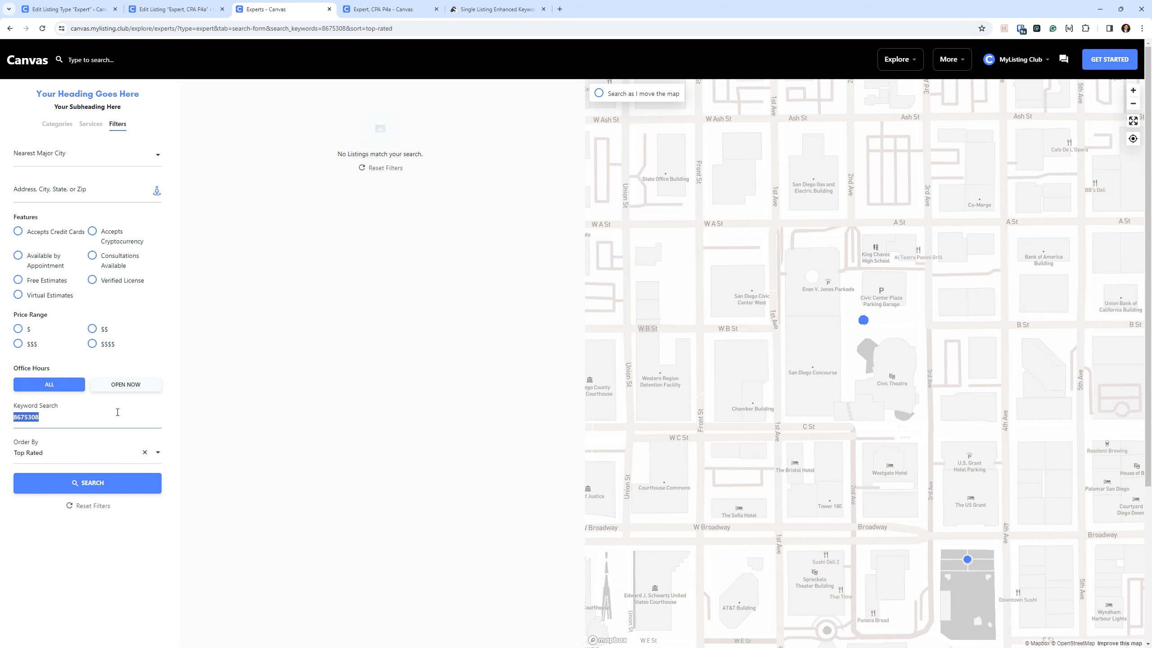
key("BackSpace")
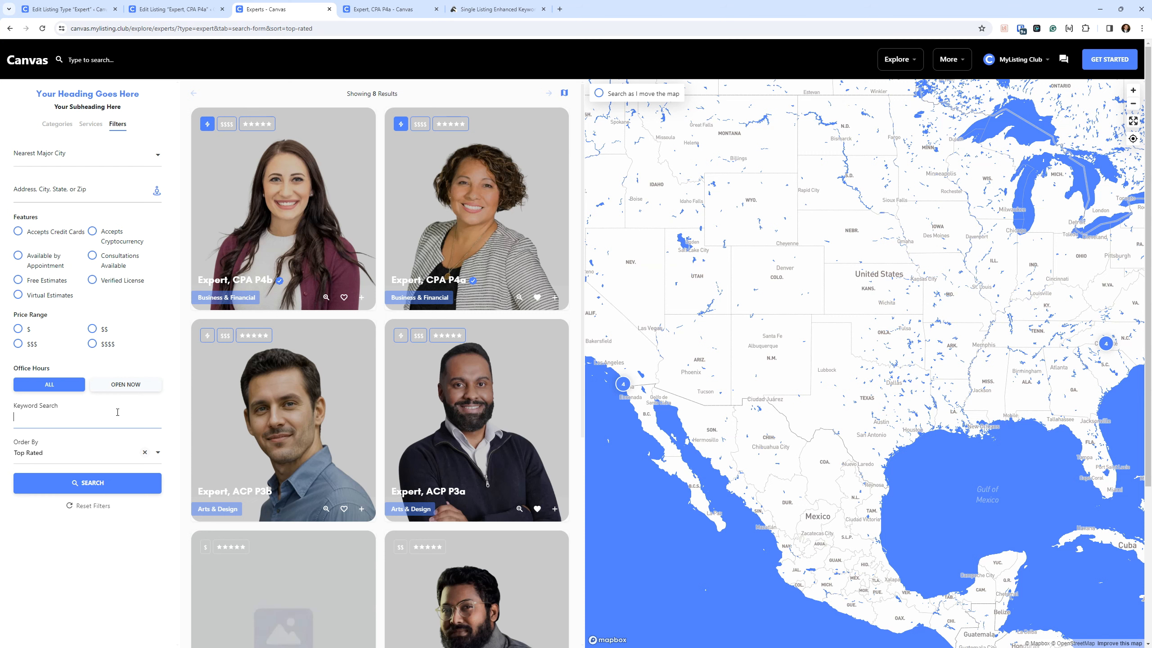
type("password")
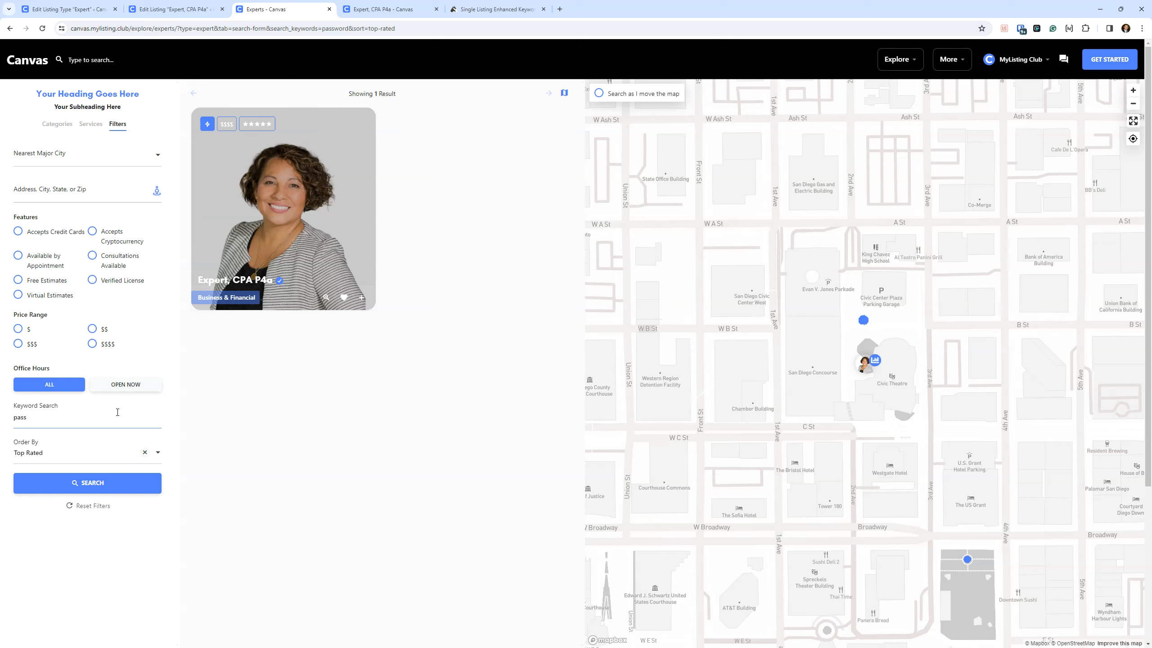
key("BackSpace")
type("word")
key("BackSpace")
type("wrd")
Review the custom fields in the Expert, CPA P4a listing editor from Password back up through Restaurant Menu to Popular Offers.
left_click(214, 3)
left_click(242, 7)
left_click(177, 9)
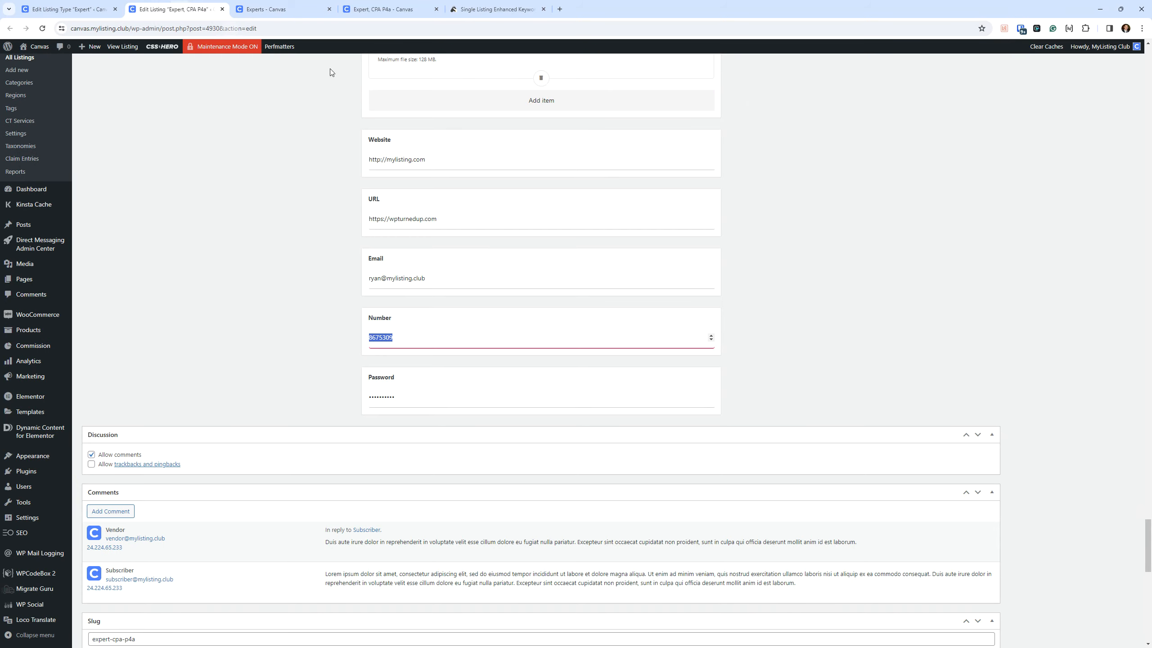
scroll(838, 259, "up", 1)
scroll(839, 317, "up", 5)
scroll(630, 518, "down", 3)
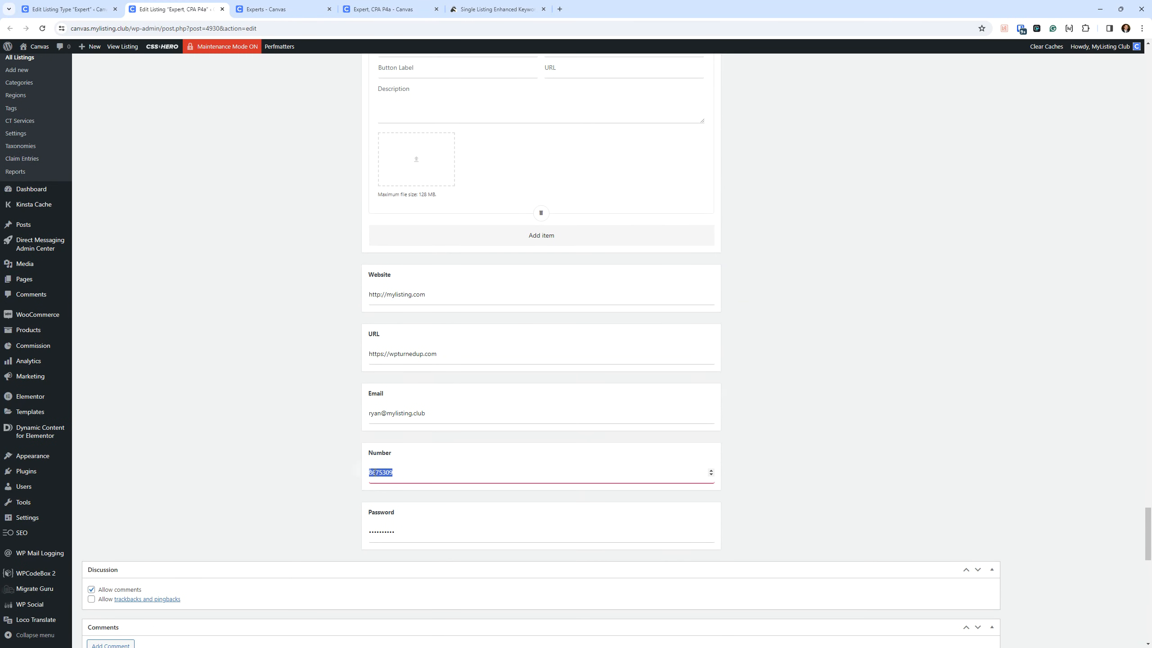
scroll(396, 505, "down", 1)
left_click(415, 485)
left_click(804, 393)
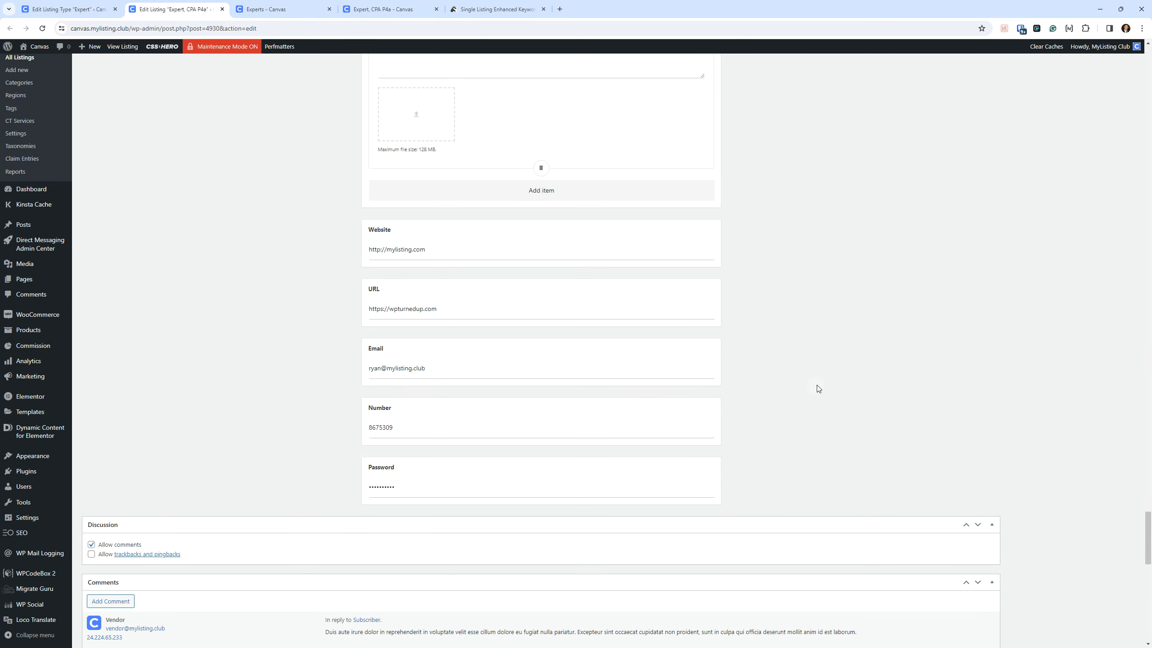
scroll(907, 436, "up", 2)
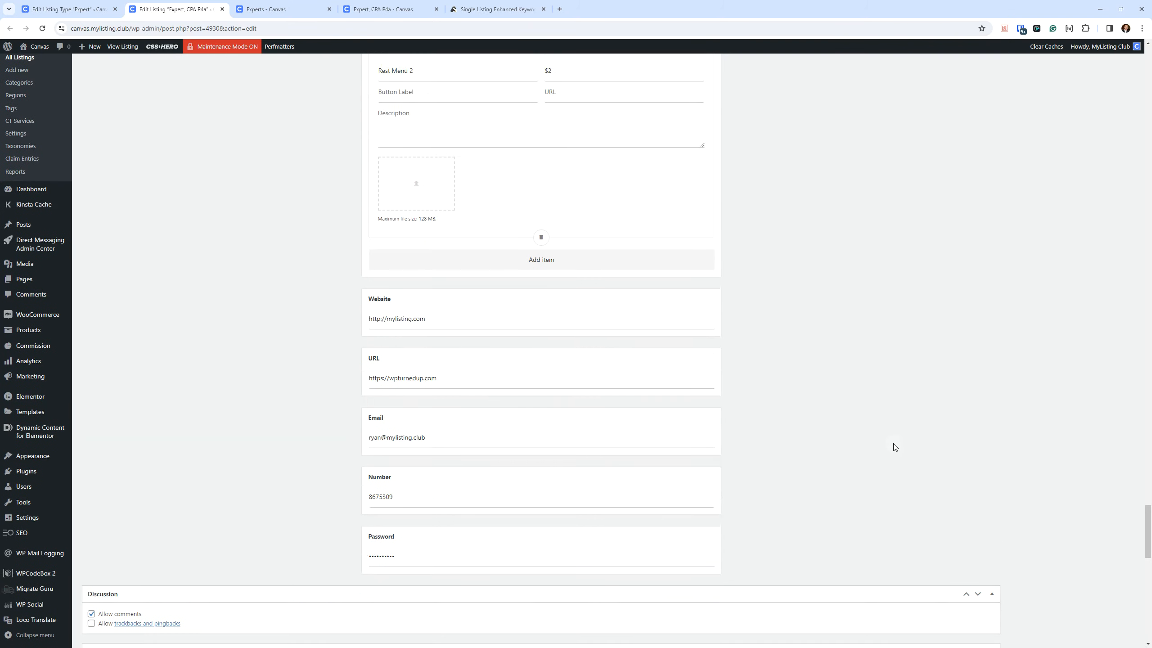
scroll(892, 443, "down", 1)
scroll(934, 341, "up", 12)
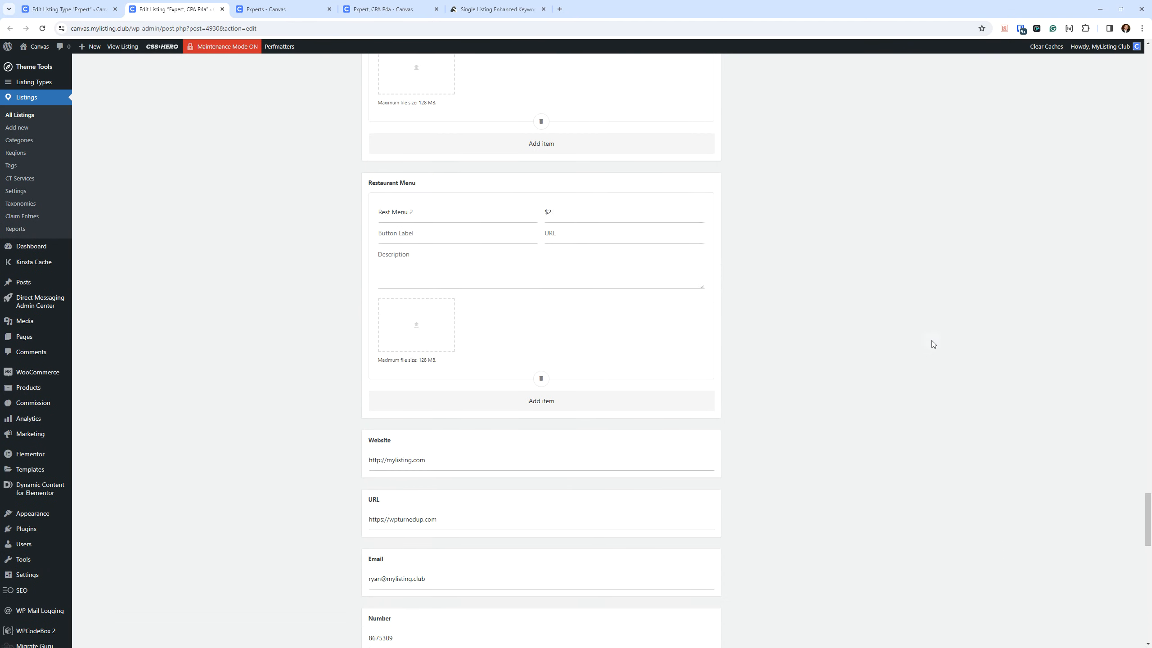
scroll(905, 412, "down", 2)
scroll(888, 449, "up", 10)
scroll(882, 461, "up", 20)
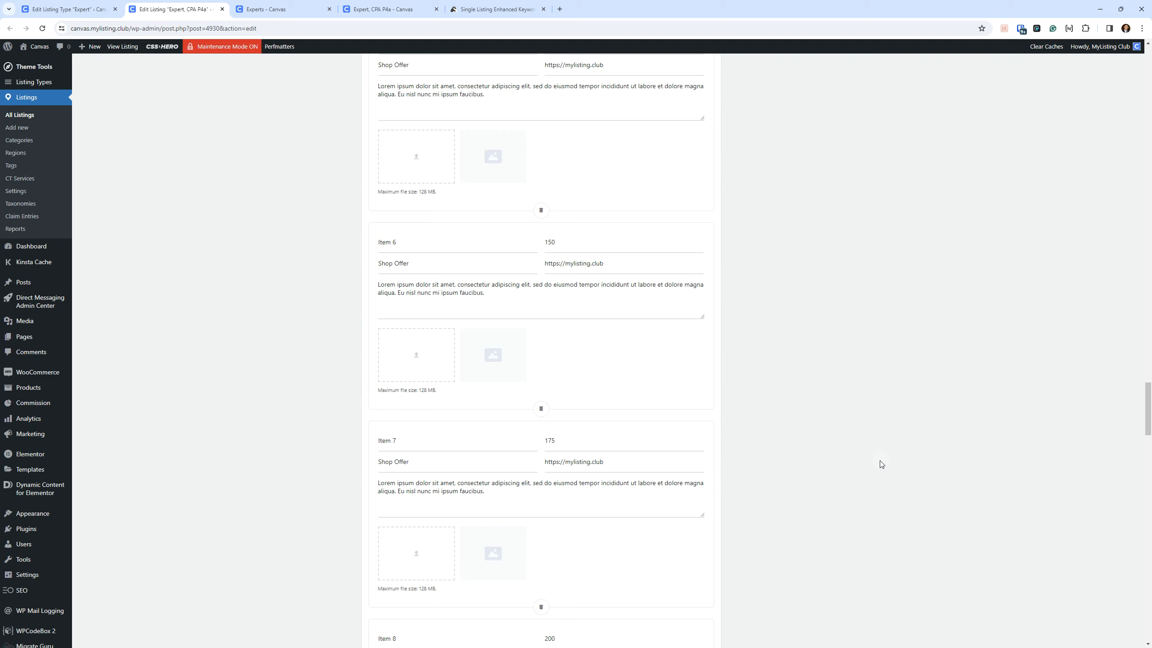
scroll(874, 485, "up", 4)
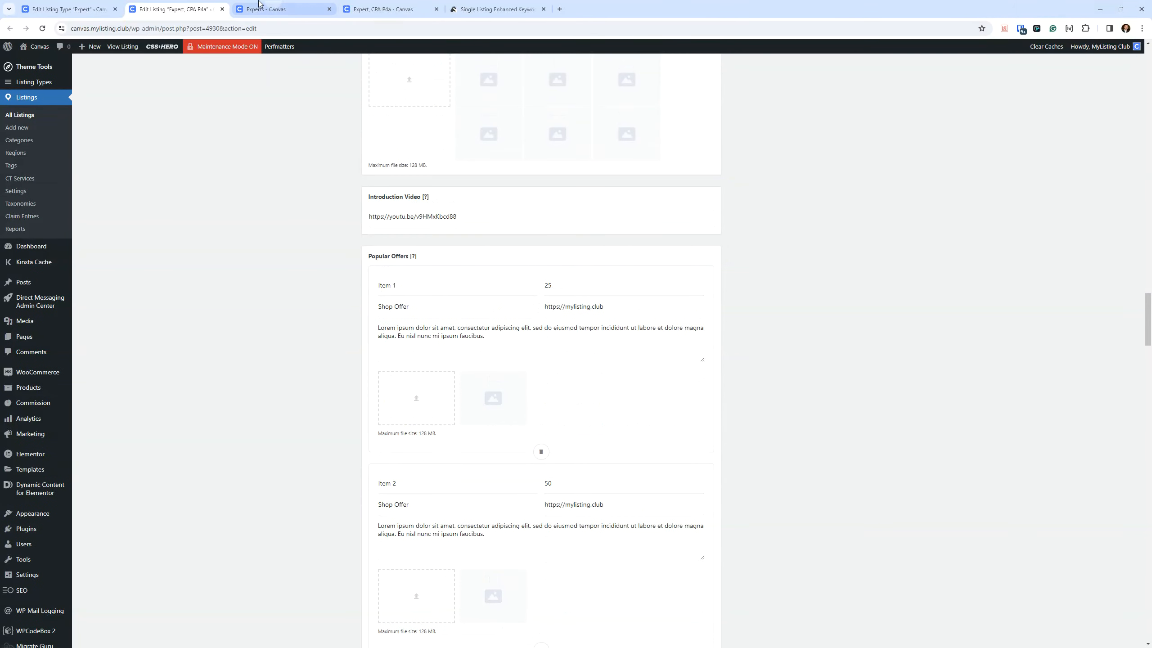
Check the General Repeater and Multi-select entries in the add-on FAQ's list of content unlocked for searching.
left_click(266, 9)
left_click(495, 9)
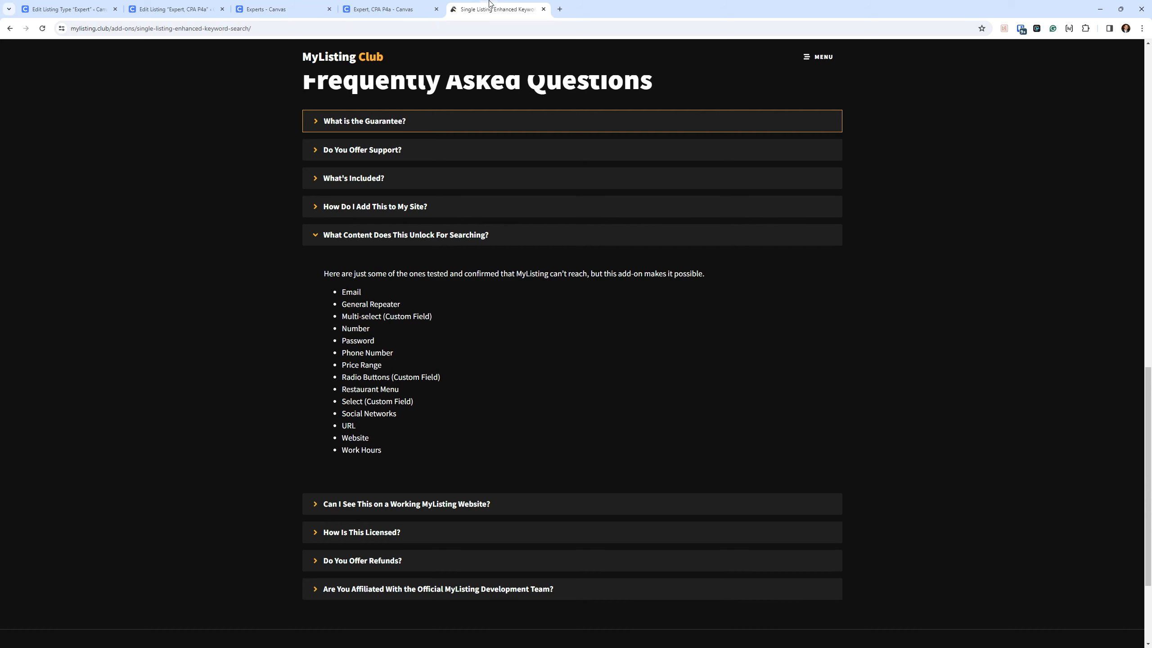
triple_click(366, 302)
left_click(394, 304)
left_click_drag(459, 315, 357, 317)
Check the Expert, CPA P4a listing page and search the experts for its phone number and for a variant with another last digit.
left_click(377, 9)
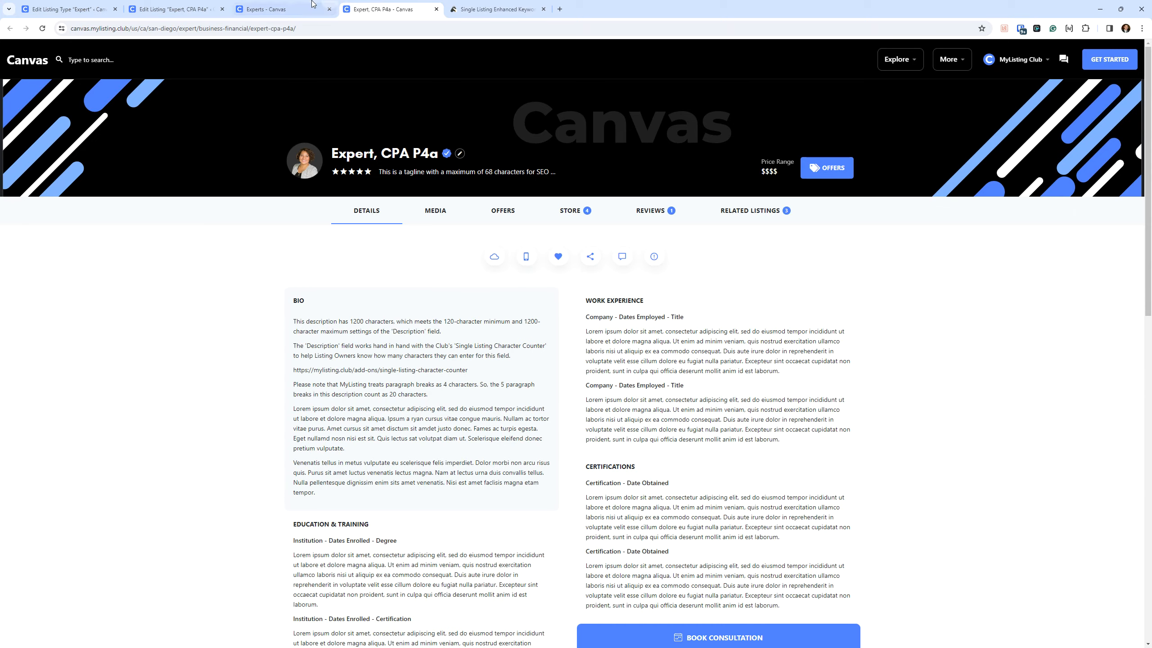
left_click(290, 9)
double_click(89, 418)
type("111")
type("-222")
type("-333")
type("3")
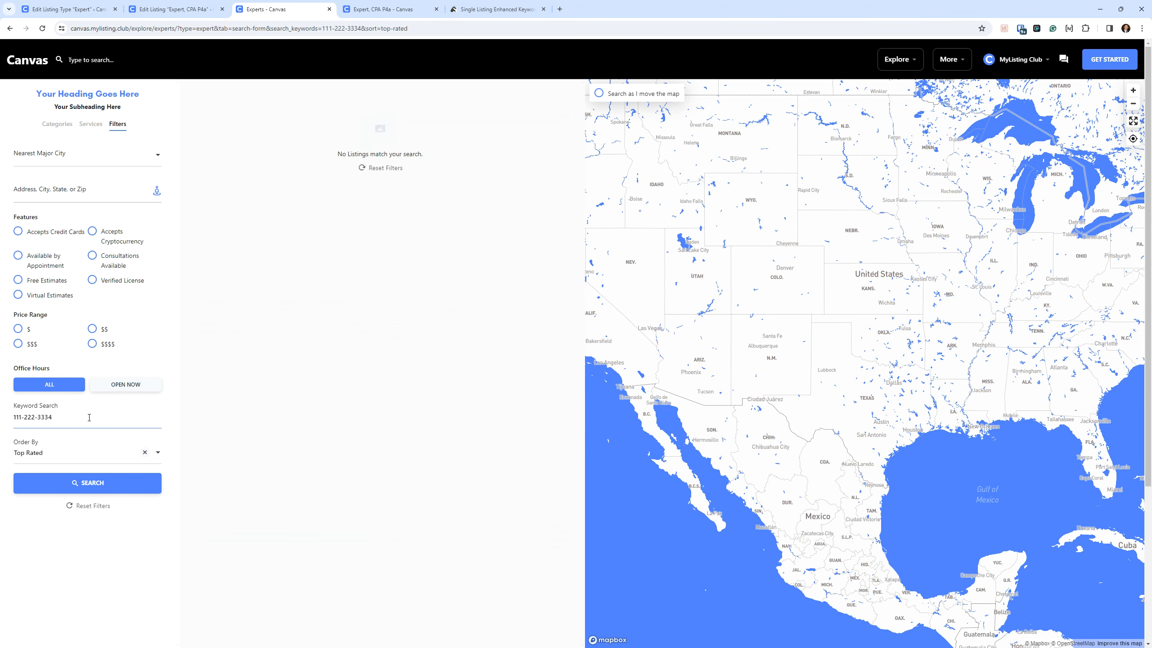
Check the Price Range in the FAQ list and on the Expert, CPA P4a page, and search the experts for "$".
left_click(497, 9)
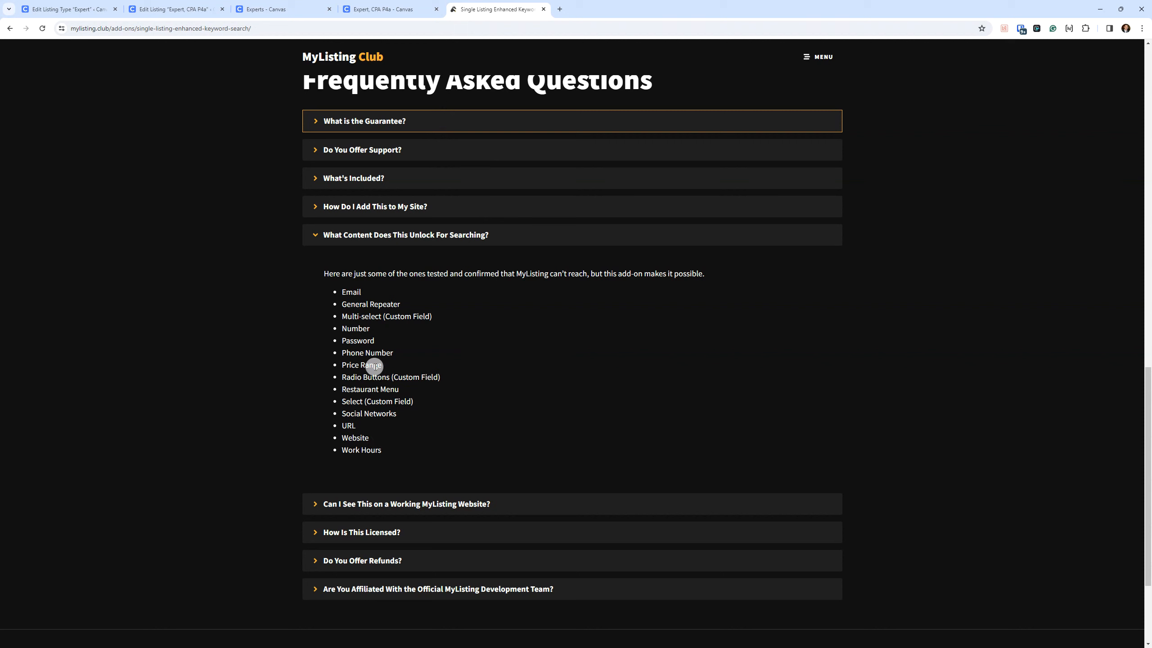
left_click(369, 9)
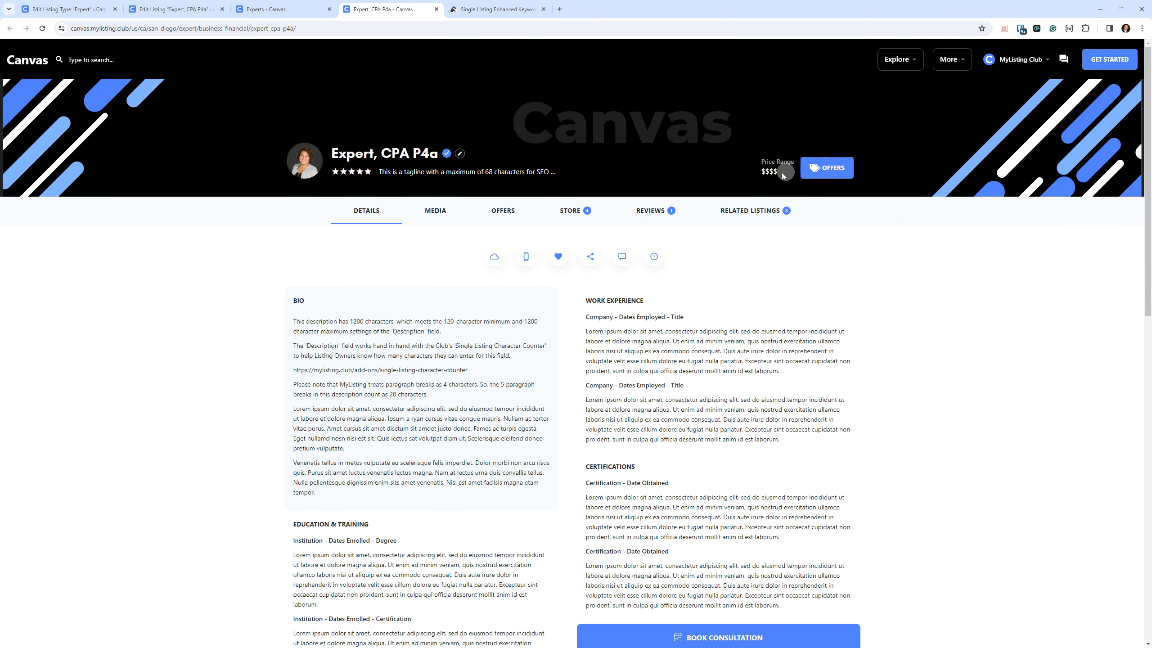
left_click(272, 9)
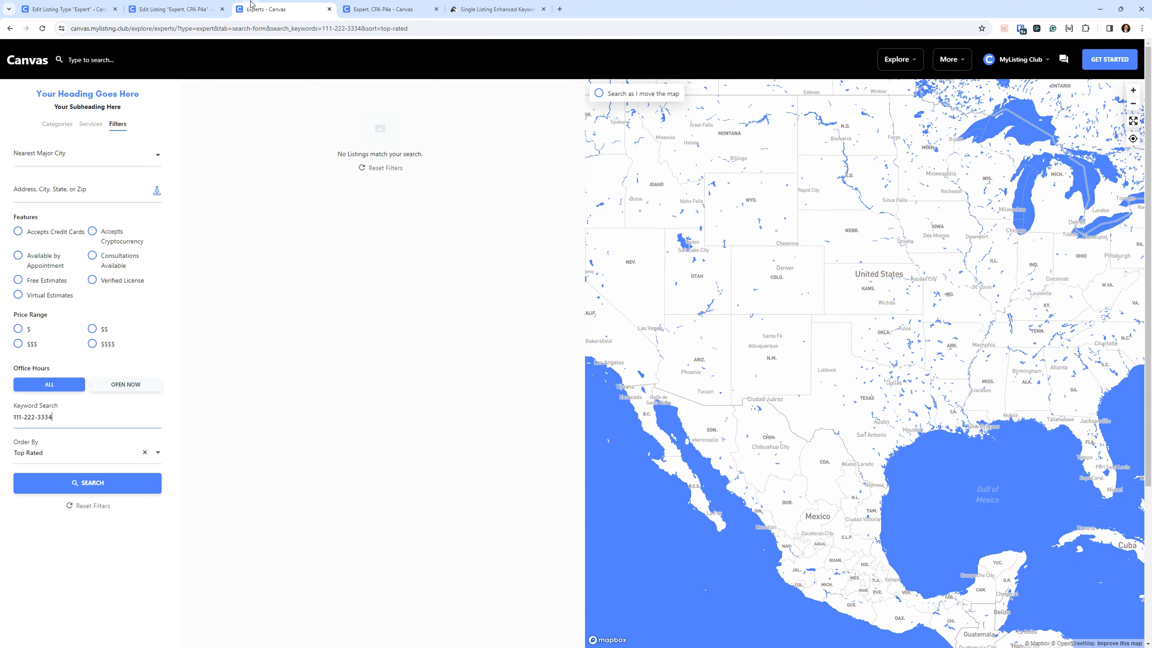
triple_click(63, 423)
type("$")
key("Return")
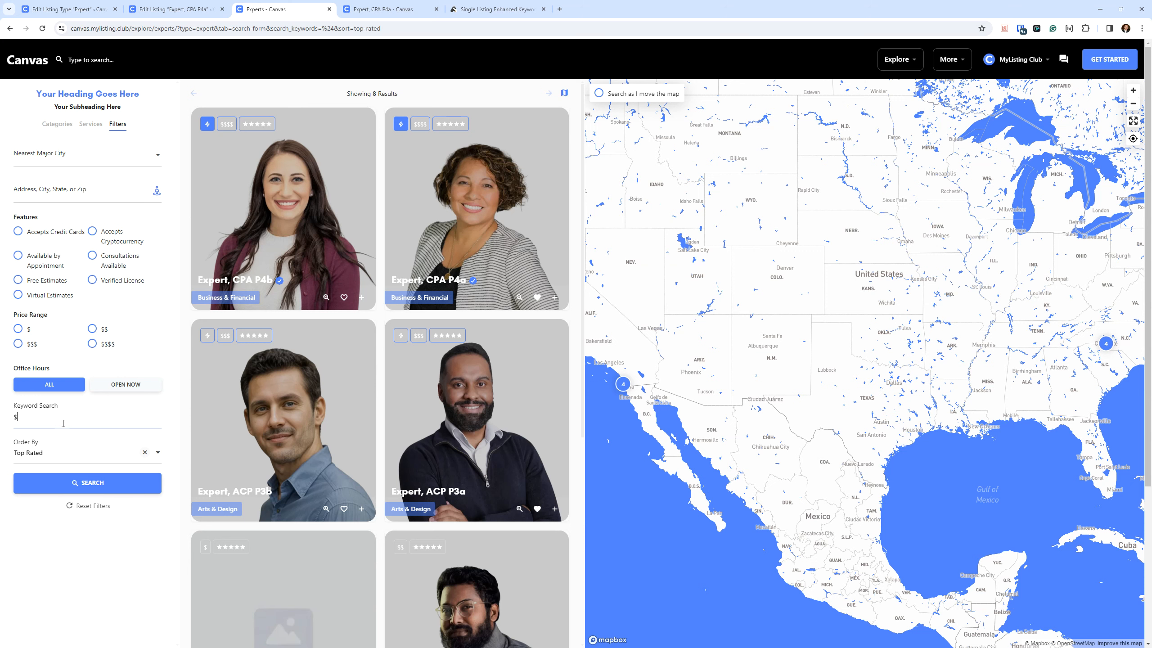
Extend the expert keyword search one symbol at a time, searching for "$$", "$$$" and "$$$$".
type("$")
key("Return")
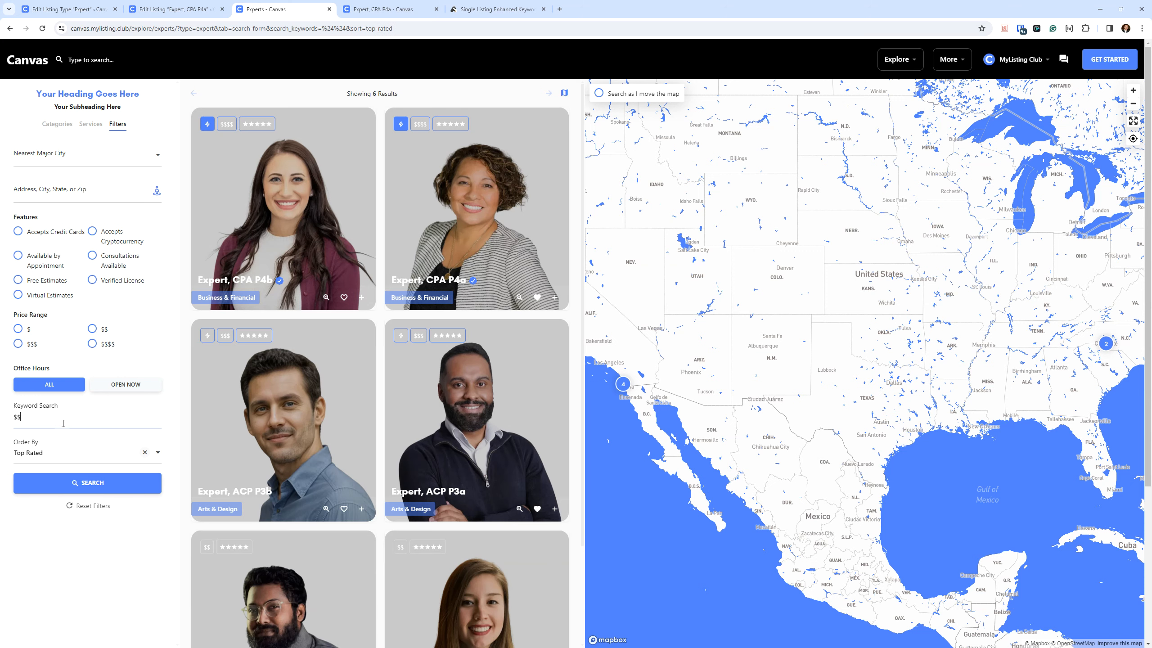
type("$")
key("Return")
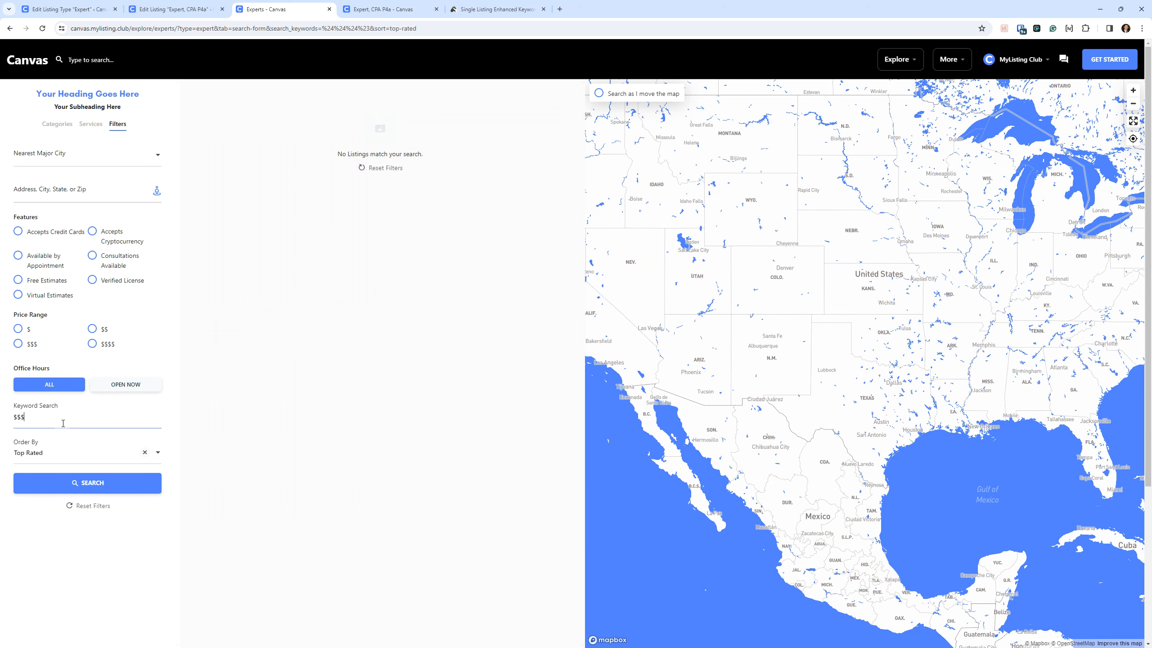
type("$")
key("Return")
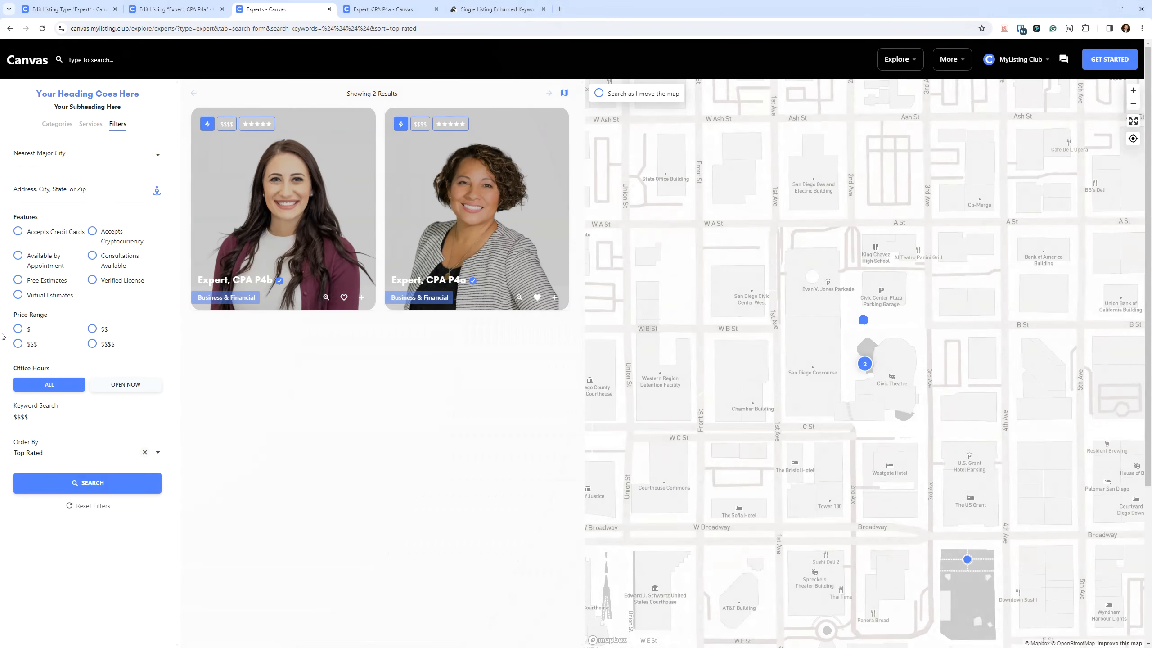
Replace the "$$$$" keyword with "open" and clear the keyword search.
left_click(84, 421)
key("shift+Left")
key("shift+Left")
key("shift+Left")
key("shift+Left")
left_click(77, 389)
type("open")
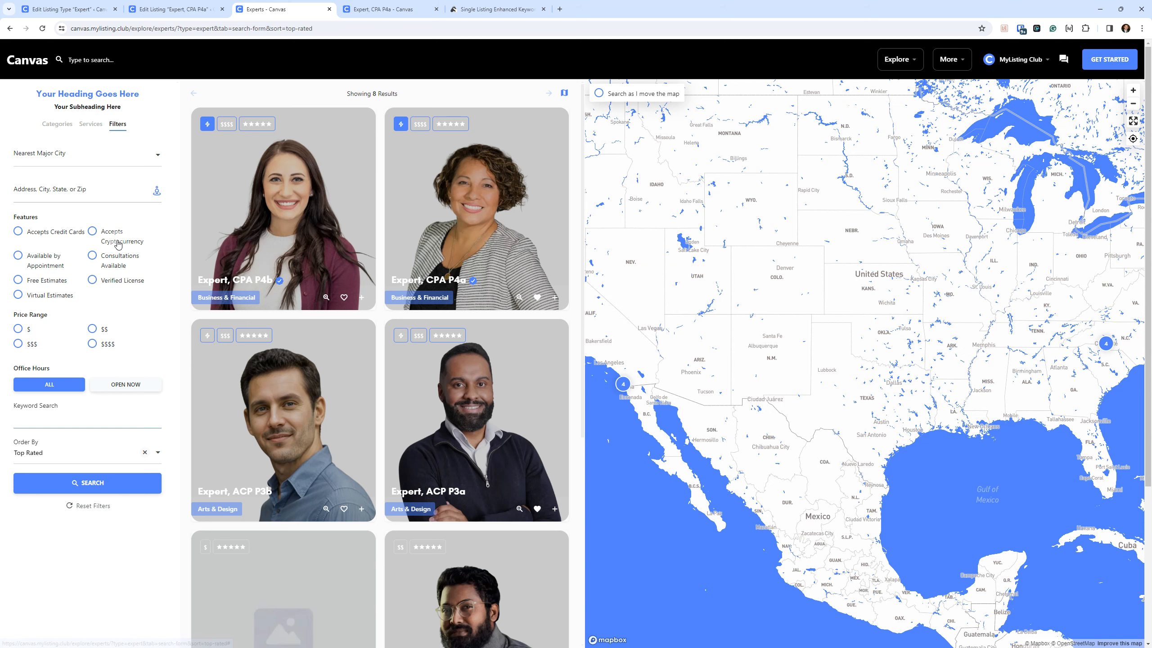
Review the remaining searchable content types in the add-on FAQ, from Radio Buttons and Restaurant Menu to Social Networks and Work Hours.
left_click(463, 5)
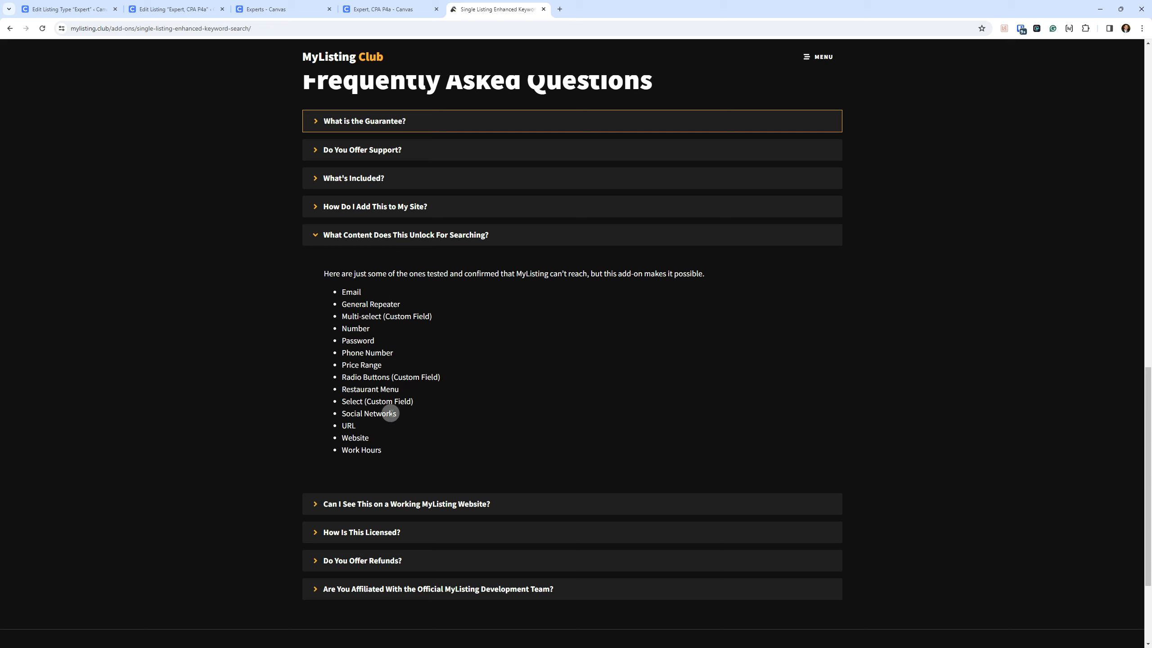
left_click_drag(401, 392, 303, 376)
left_click(430, 299)
left_click_drag(414, 309, 349, 310)
left_click(601, 380)
left_click_drag(433, 423, 265, 453)
left_click(385, 434)
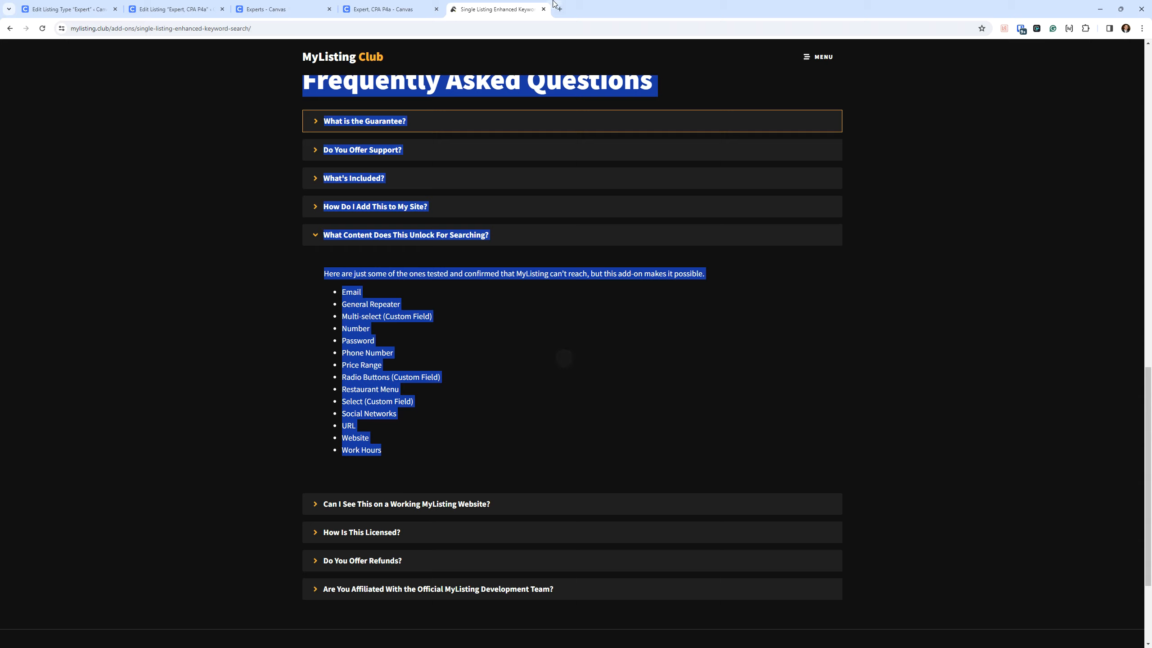
Open the Expert, CPA P4b listing from the Experts results in a new browser tab.
left_click(390, 9)
left_click(261, 6)
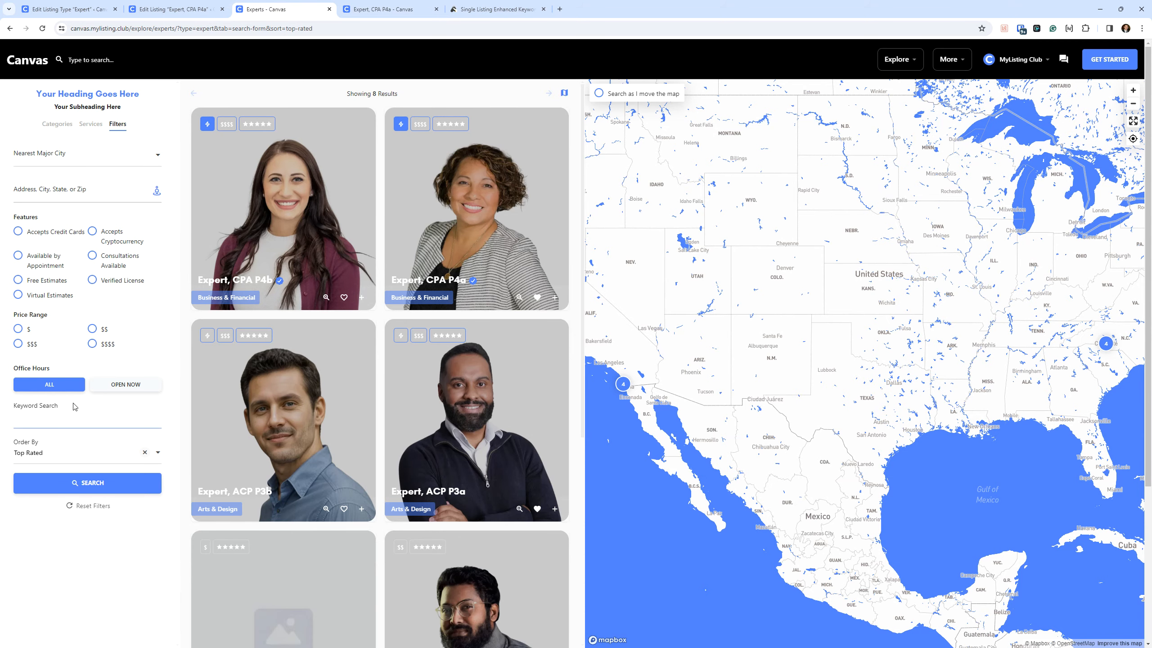
left_click(108, 389)
right_click(341, 202)
left_click(372, 211)
left_click(431, 4)
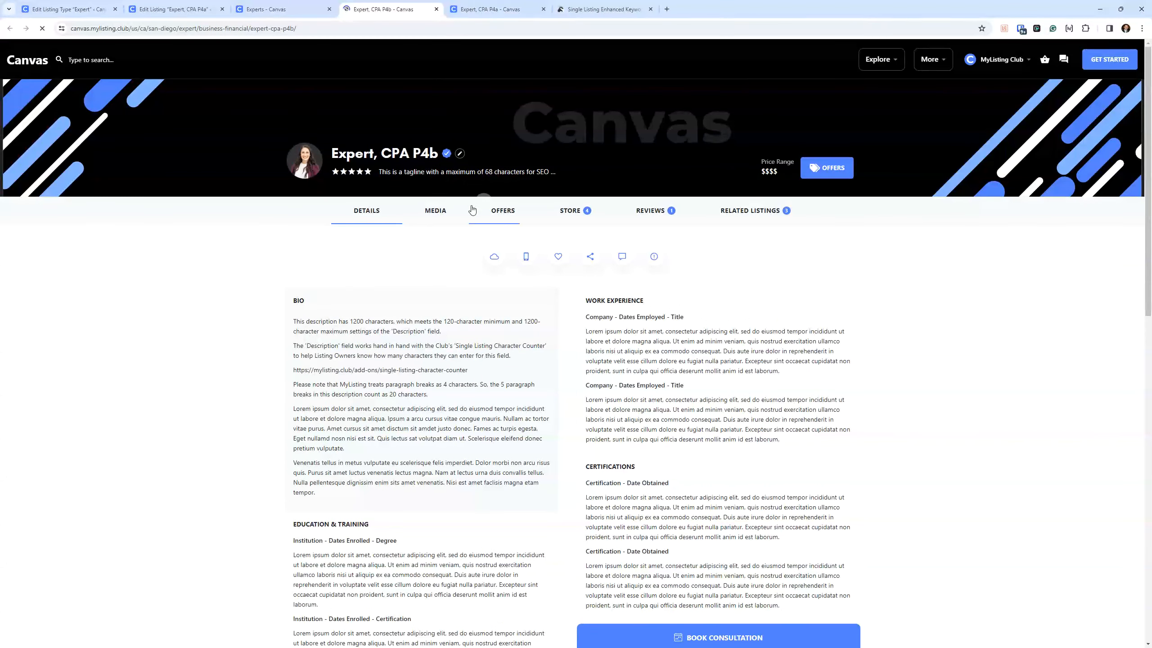
Examine the Expert, CPA P4b listing's social network links in its media section and the work hours in its details.
left_click(438, 214)
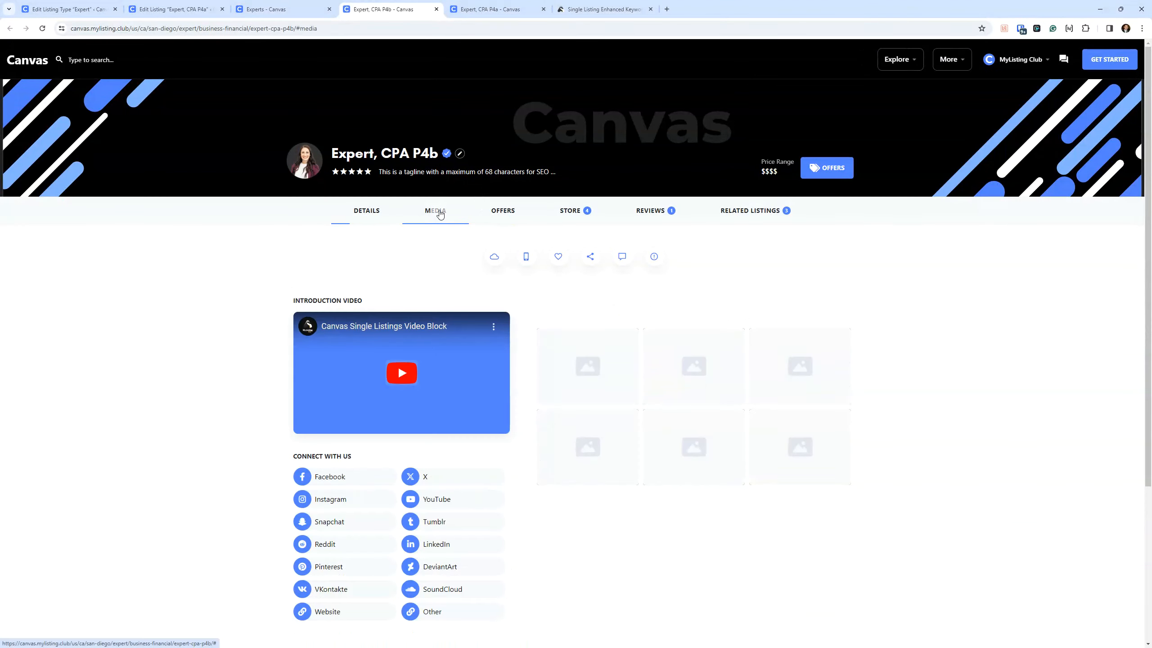
left_click(370, 213)
scroll(263, 250, "down", 5)
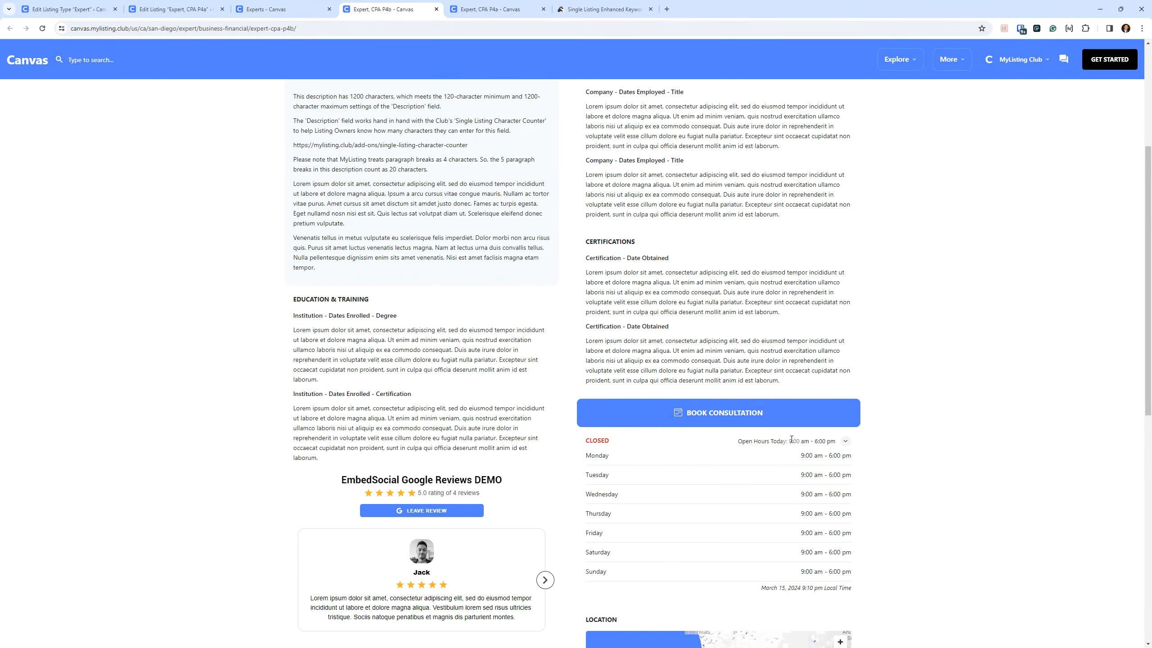
scroll(793, 454, "down", 3)
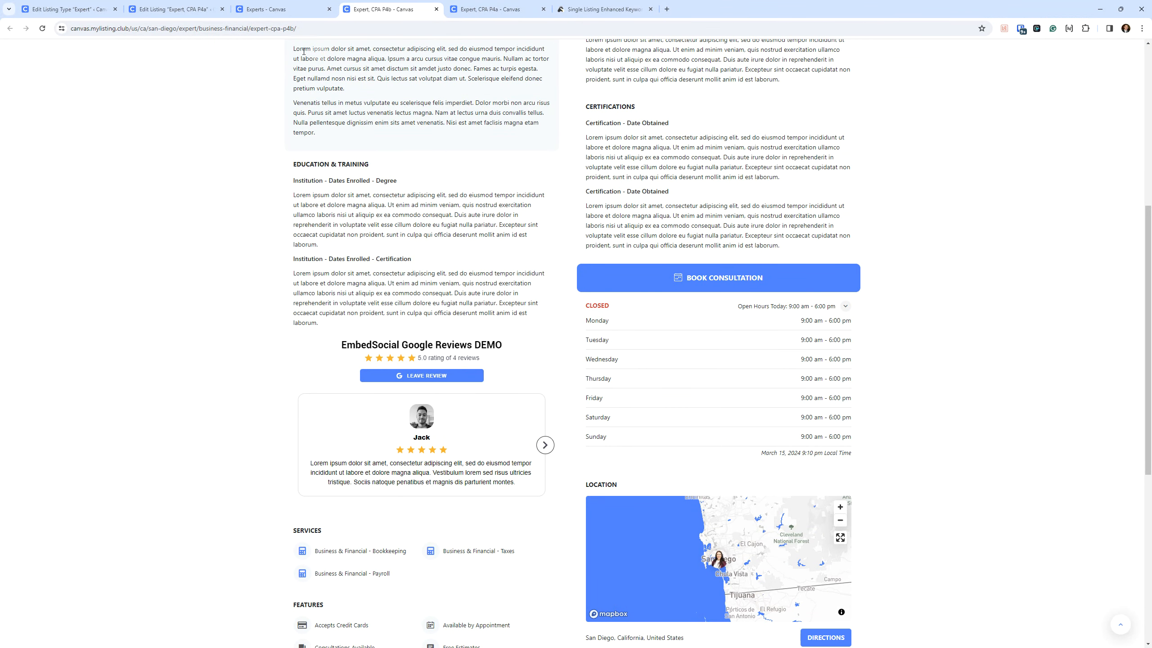
Return to the Experts search page and reset its filters.
left_click(268, 9)
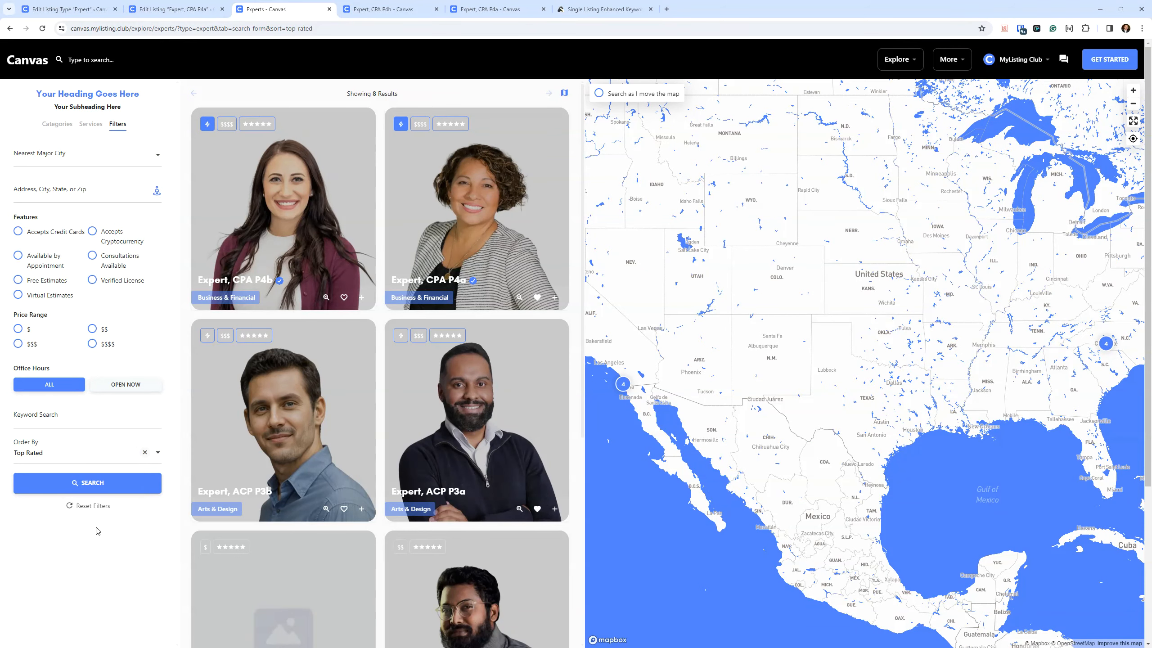
left_click(98, 506)
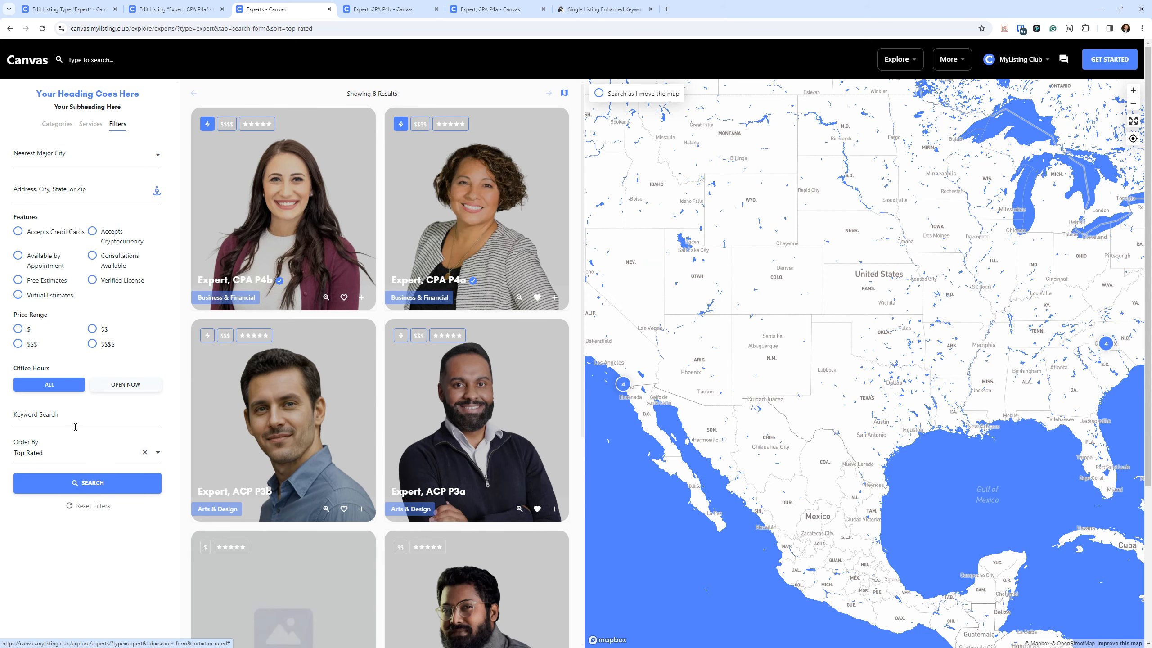
Clear the Order By sorting in the Experts search filters.
left_click(78, 454)
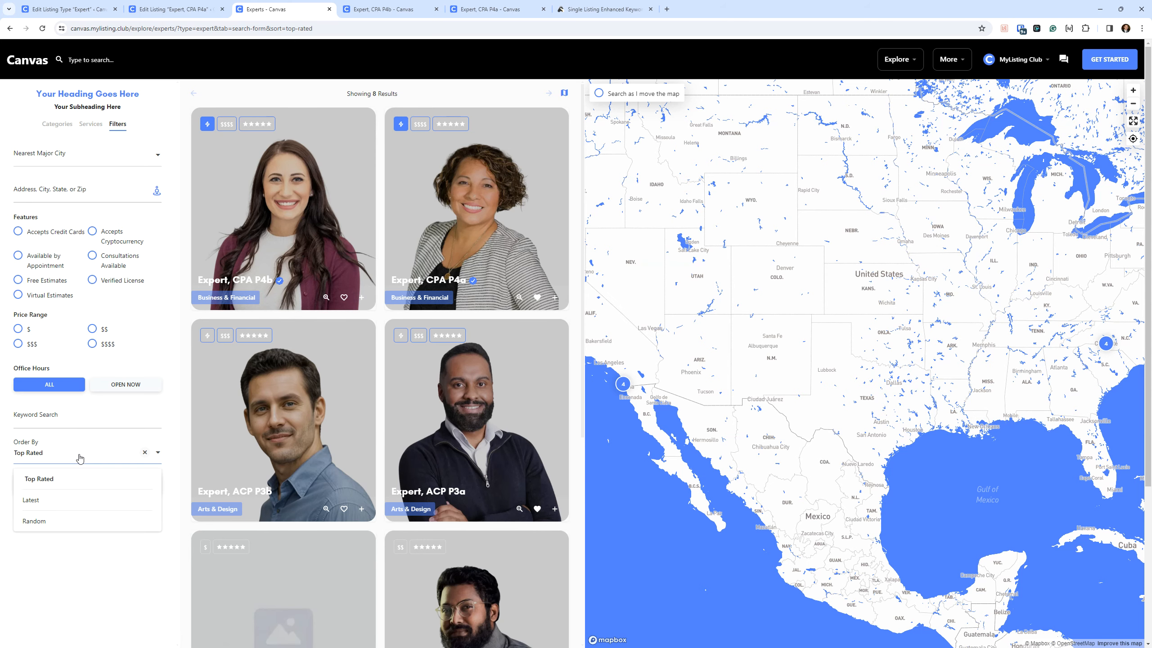
left_click(62, 523)
left_click(145, 452)
left_click(79, 584)
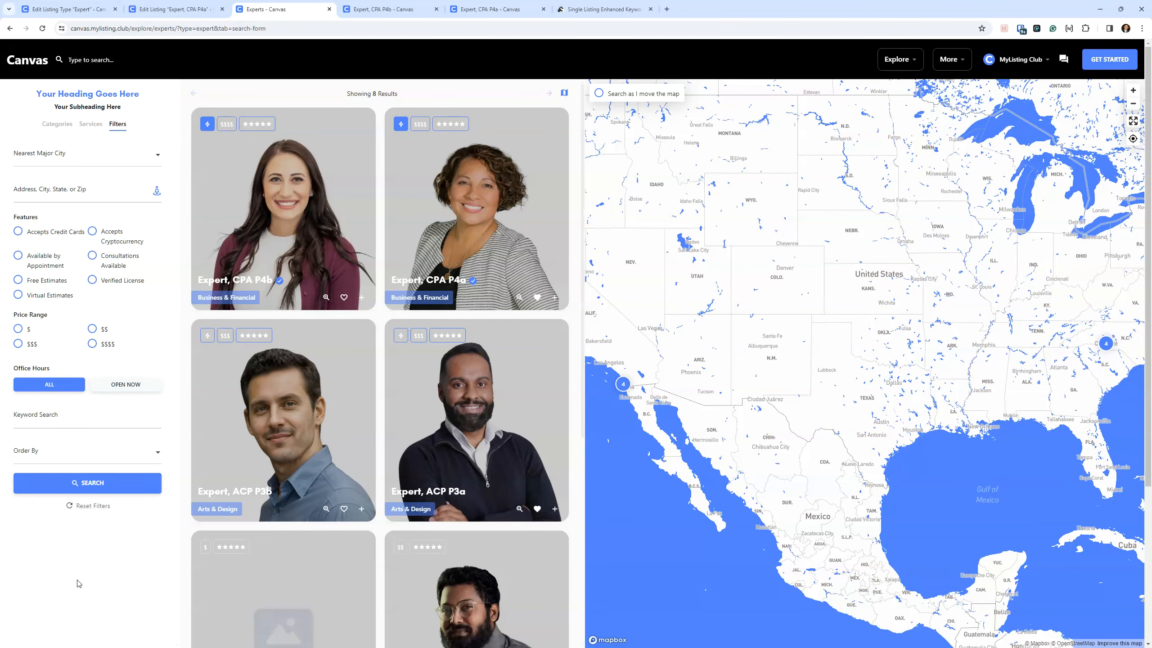
Search the Experts listings for the work-hours keywords 9:00 and 6:00 in turn.
left_click(79, 415)
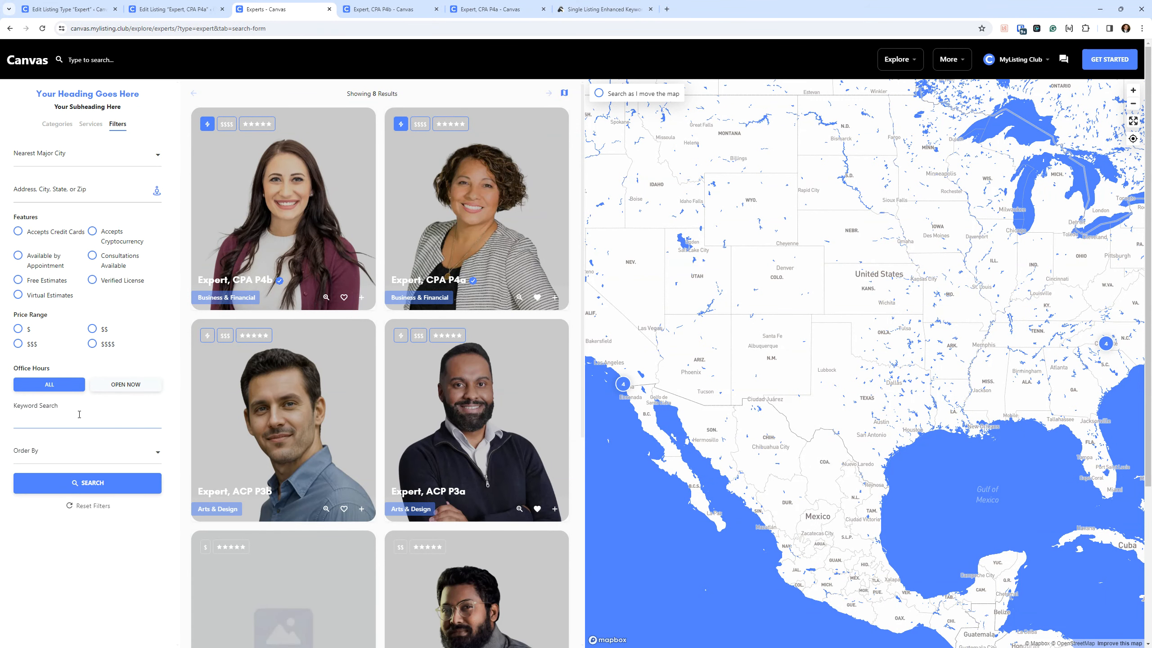
type("9:00")
key("BackSpace")
key("BackSpace")
key("BackSpace")
key("BackSpace")
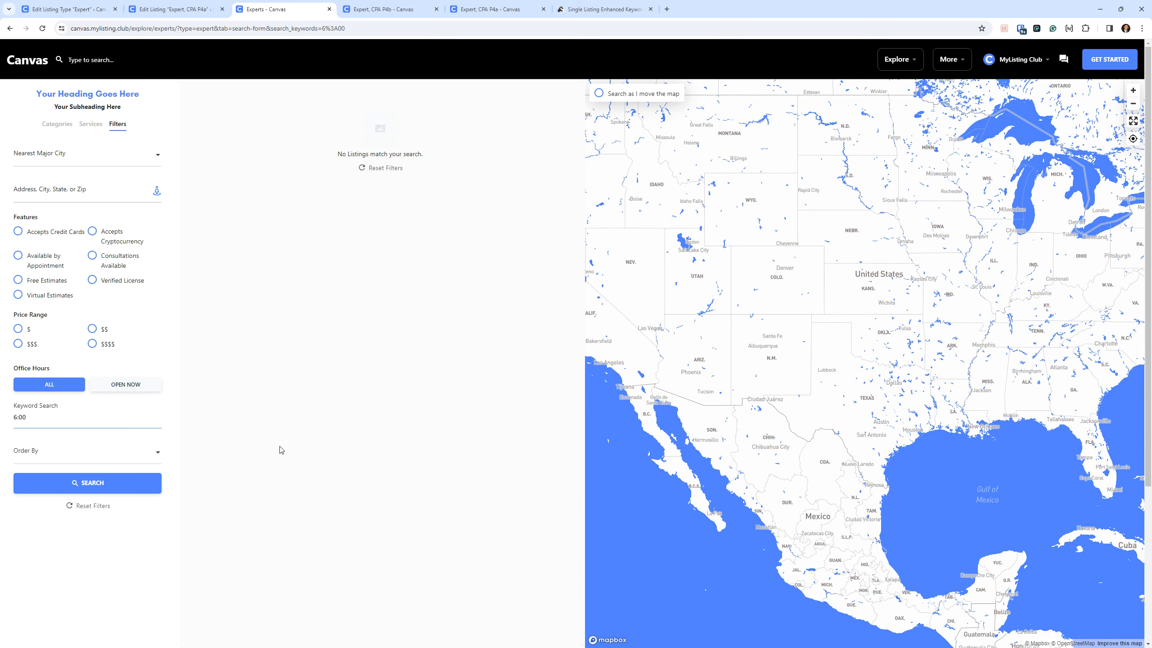
Return to the Single Listing Enhanced Keyword Search add-on page and open the MyListing Club homepage from it.
left_click(603, 9)
scroll(257, 385, "up", 20)
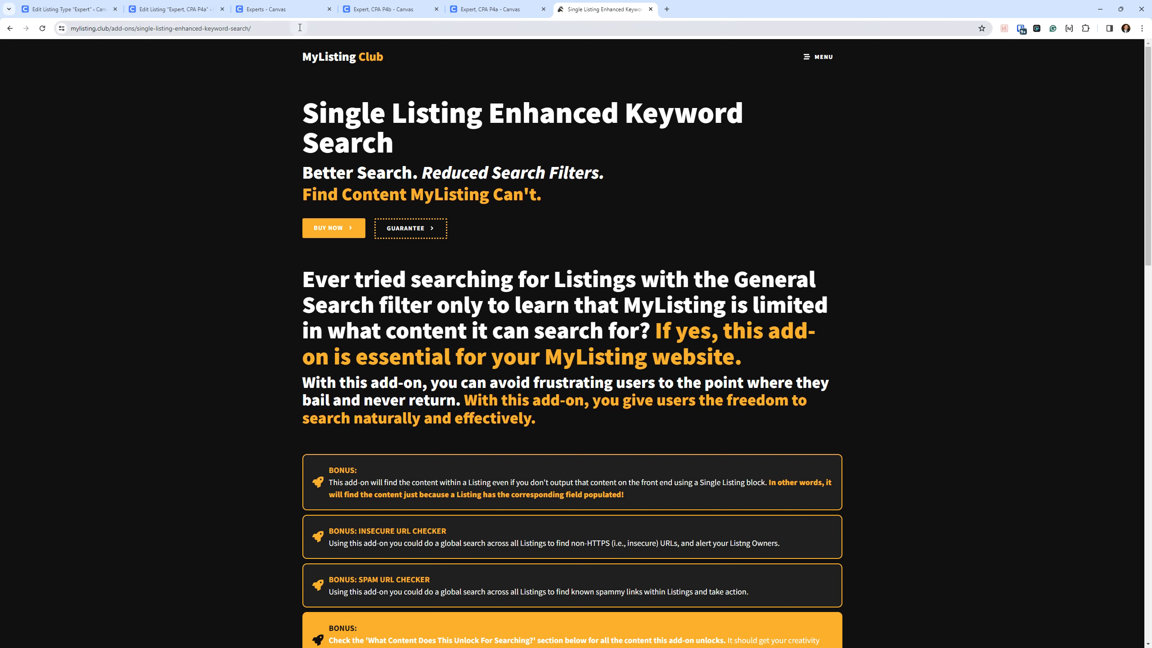
left_click(344, 65)
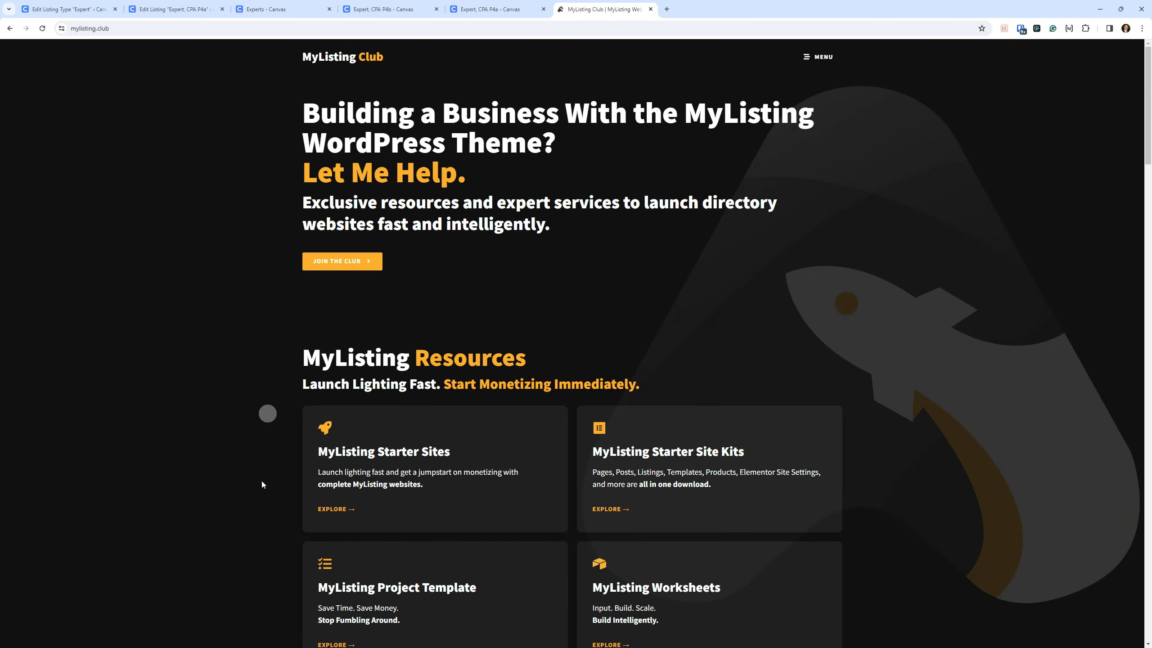
Examine the MyListing Services section of the homepage, especially the clients-only MyListing Custom Development offer, and return to the page's beginning.
scroll(281, 476, "down", 10)
scroll(303, 472, "down", 20)
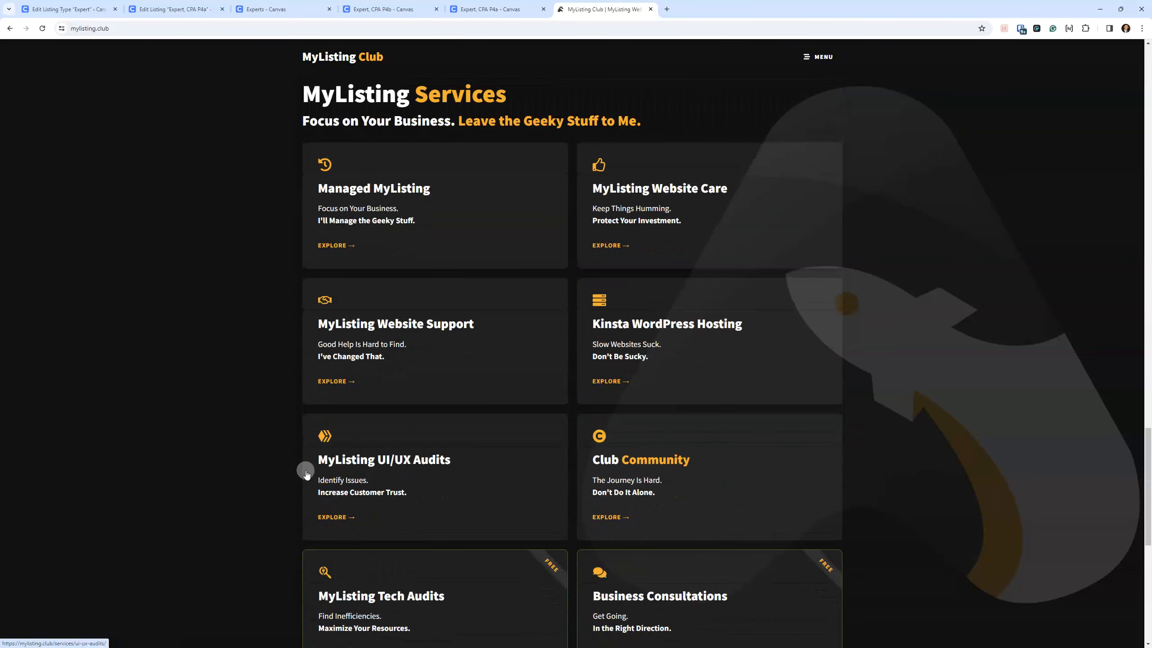
scroll(304, 471, "down", 4)
left_click(707, 355)
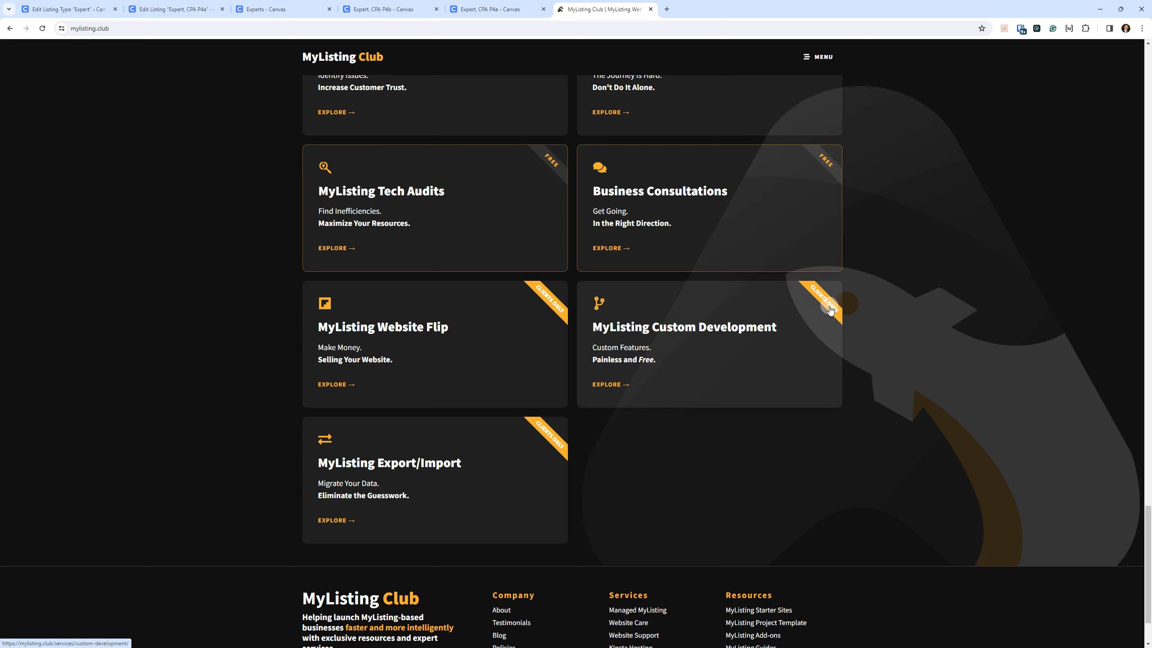
key("ctrl")
key("ctrl")
left_click(806, 312)
scroll(900, 318, "up", 5)
scroll(902, 324, "down", 5)
left_click(705, 411)
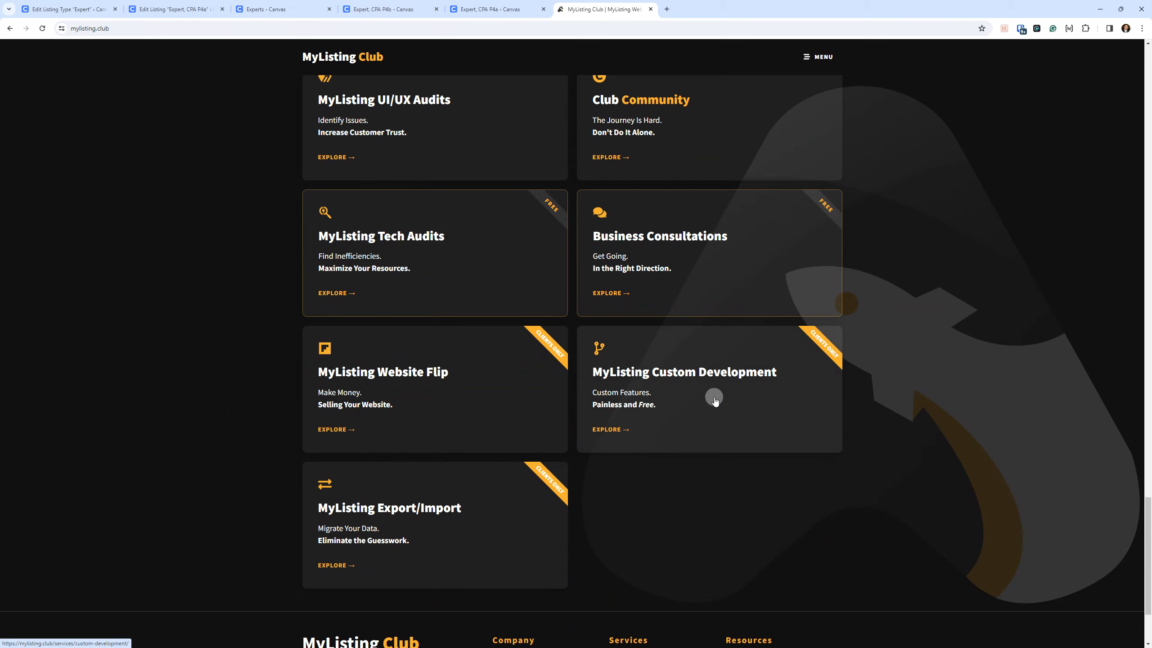
left_click(715, 395)
scroll(704, 402, "up", 20)
scroll(755, 432, "up", 13)
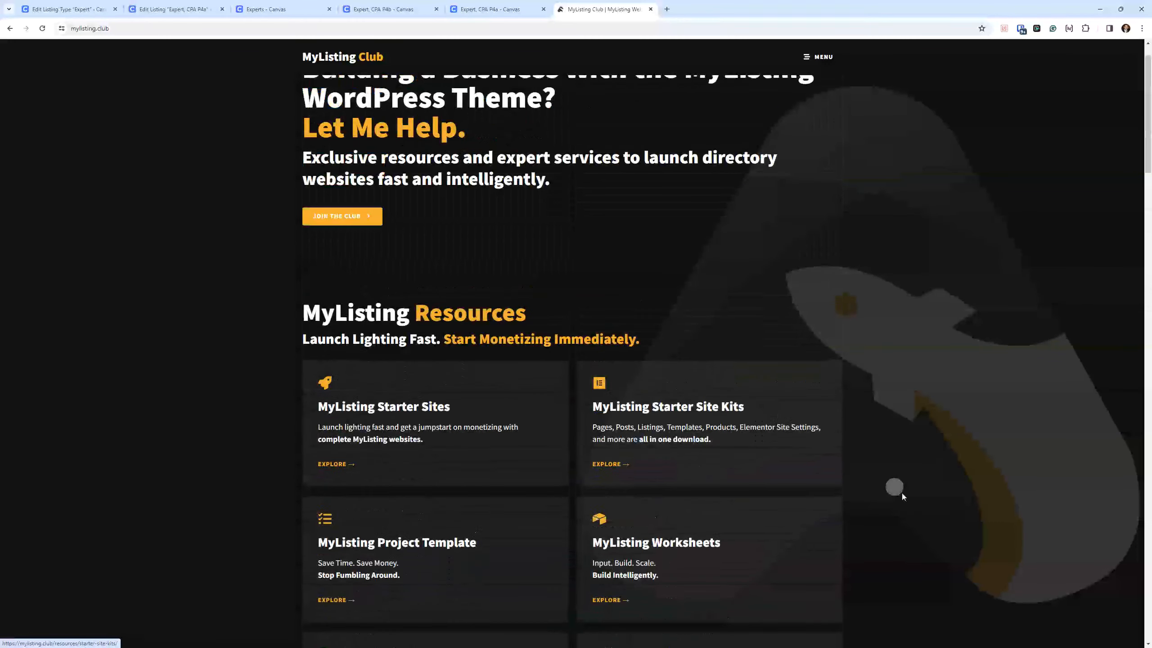